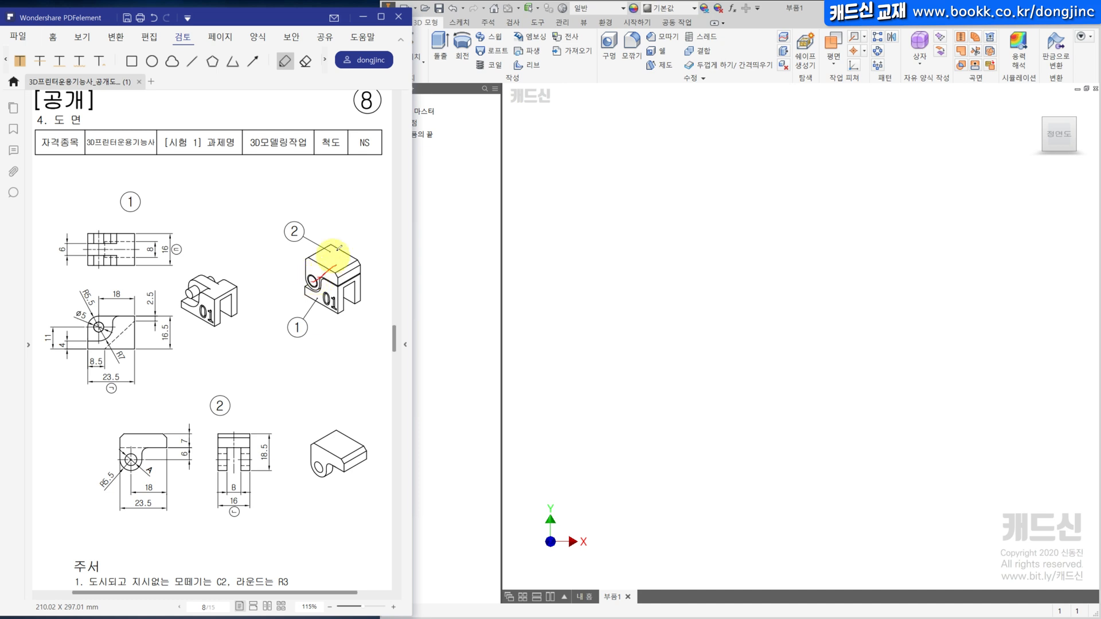
Mark part 2's swing direction on the assembly view, circle dimension A and the ø5 dimension, and write 6 beside A
mouse_move(340, 241)
mouse_down()
mouse_move(344, 232)
mouse_move(357, 254)
mouse_up()
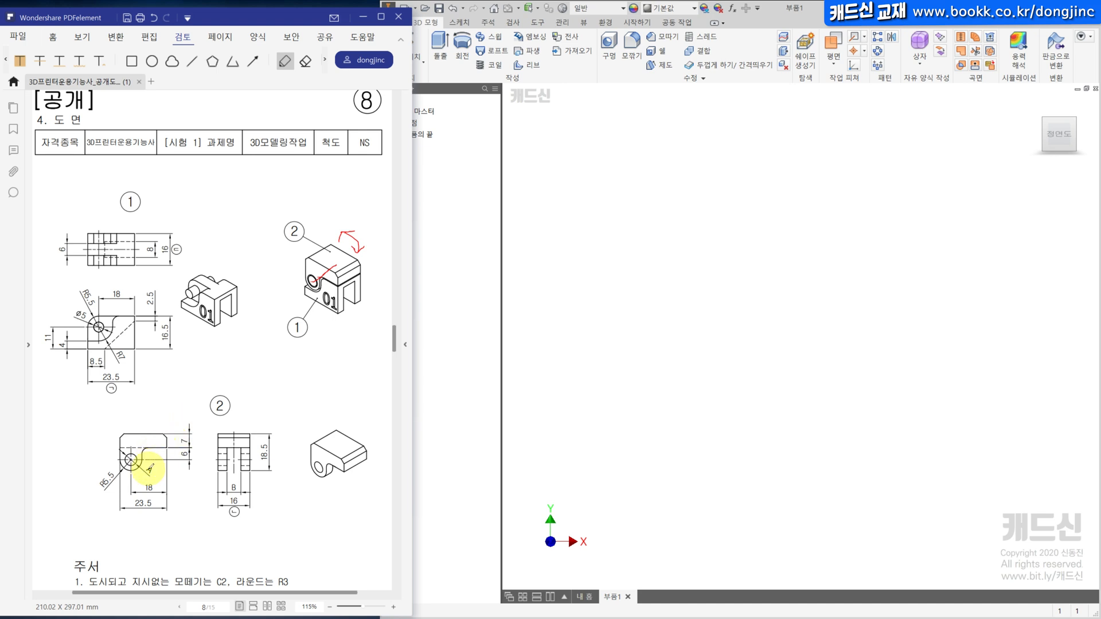
mouse_move(149, 466)
mouse_down()
mouse_move(150, 477)
mouse_move(155, 465)
mouse_up()
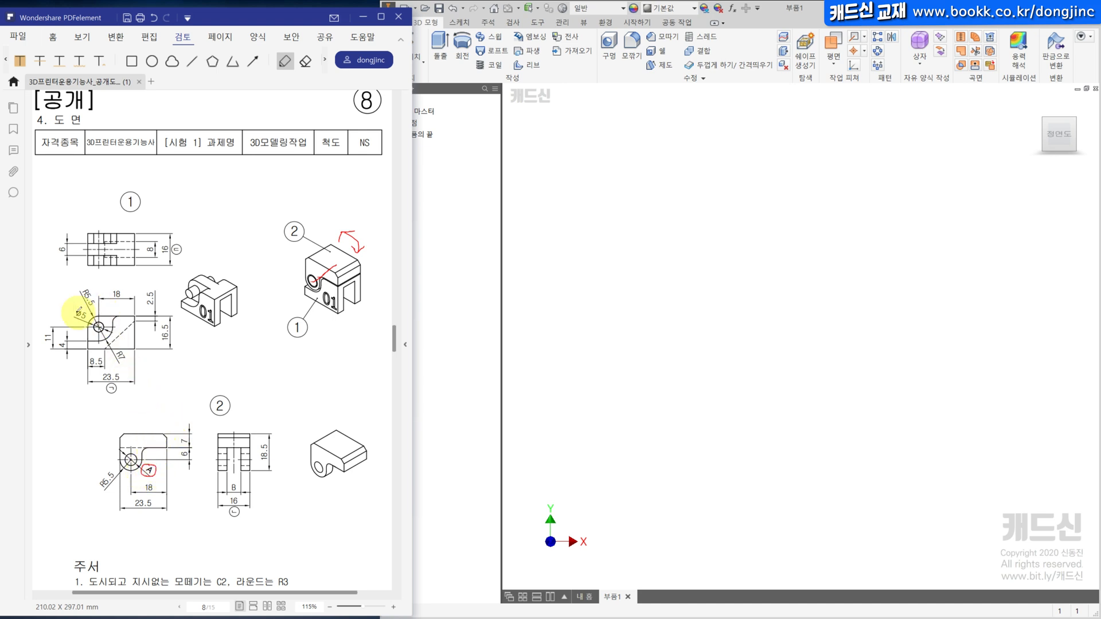
click(70, 313)
mouse_move(72, 311)
mouse_down()
mouse_move(81, 300)
mouse_move(74, 315)
mouse_up()
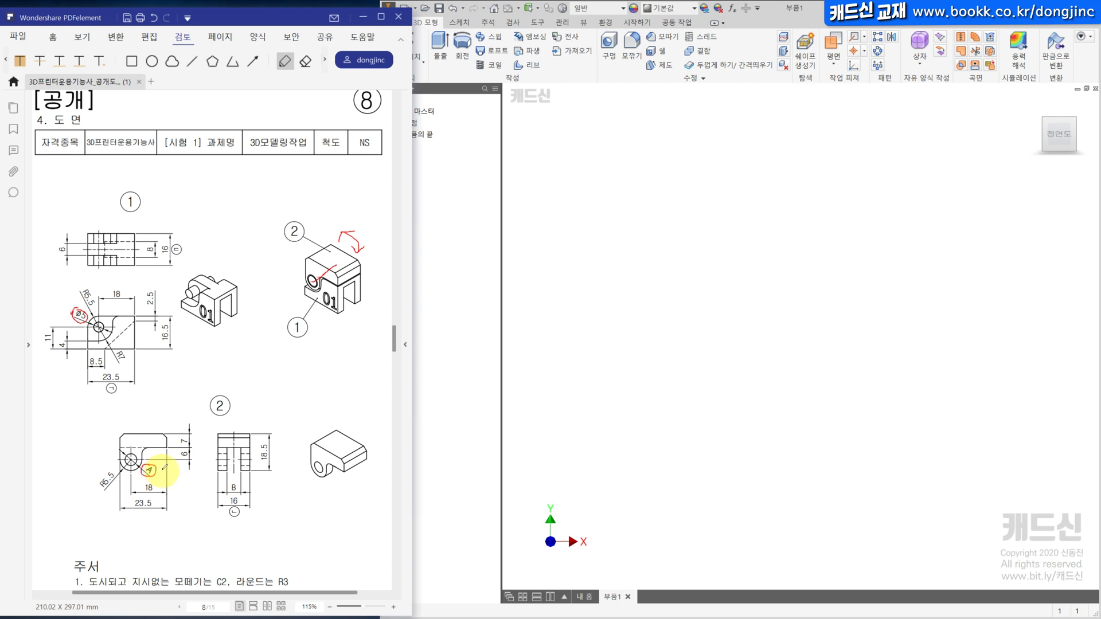
drag(153, 472, 161, 479)
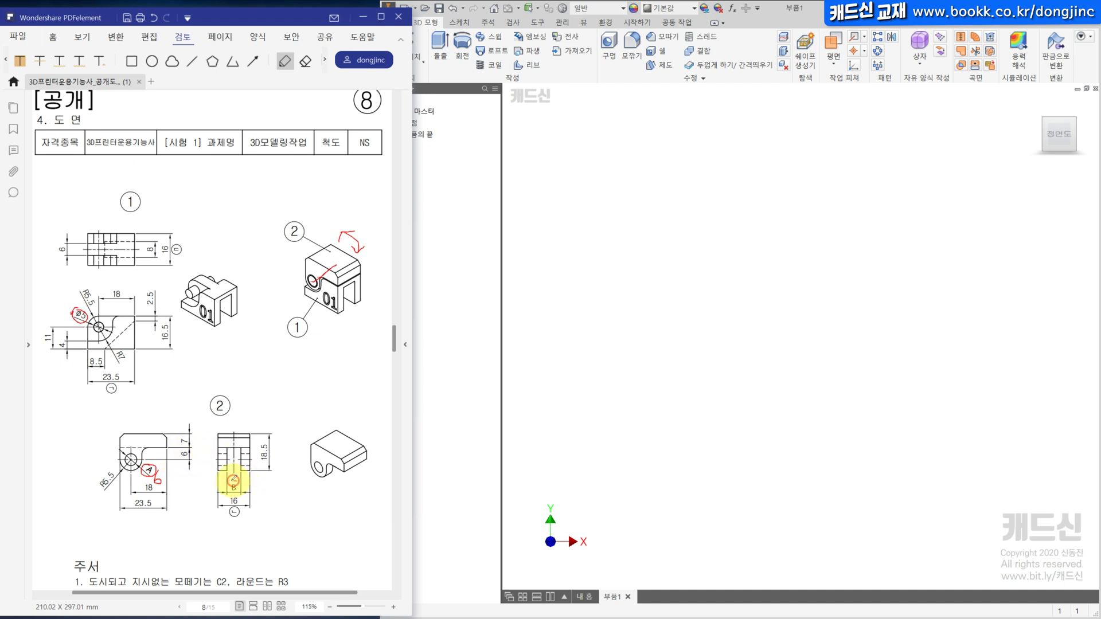
Circle dimension B and part 1's 6 mm width, mark the slot edges in part 2's side view, and write 7 beside B
mouse_move(232, 491)
mouse_down()
mouse_move(233, 502)
mouse_move(240, 476)
mouse_up()
mouse_move(67, 244)
mouse_down()
mouse_move(57, 245)
mouse_move(68, 246)
mouse_up()
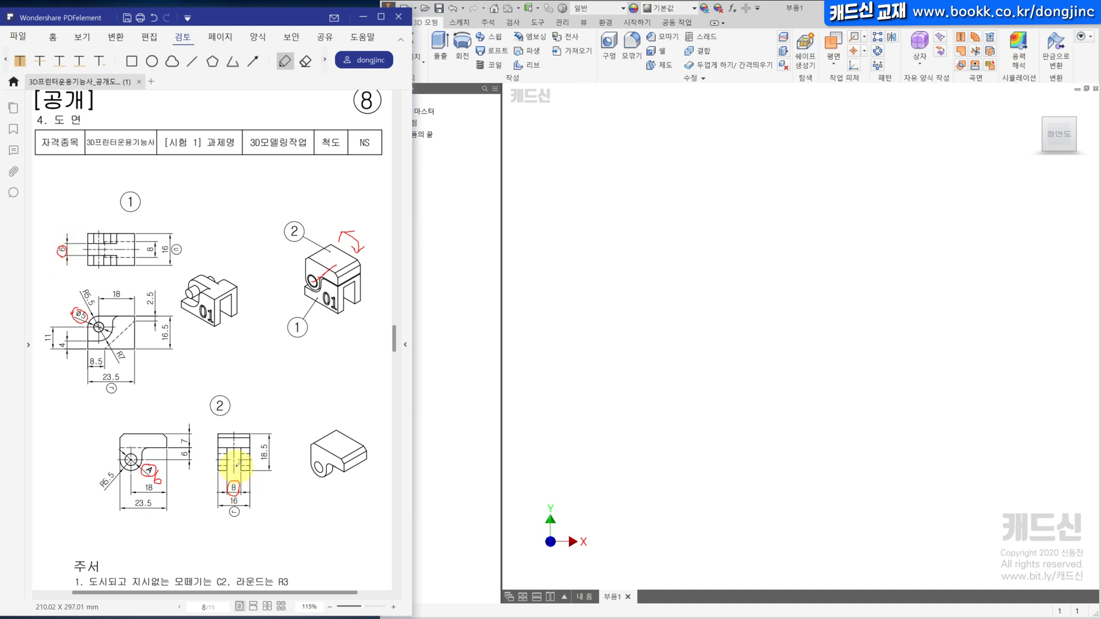
mouse_move(227, 447)
mouse_down()
mouse_move(239, 469)
mouse_move(243, 450)
mouse_up()
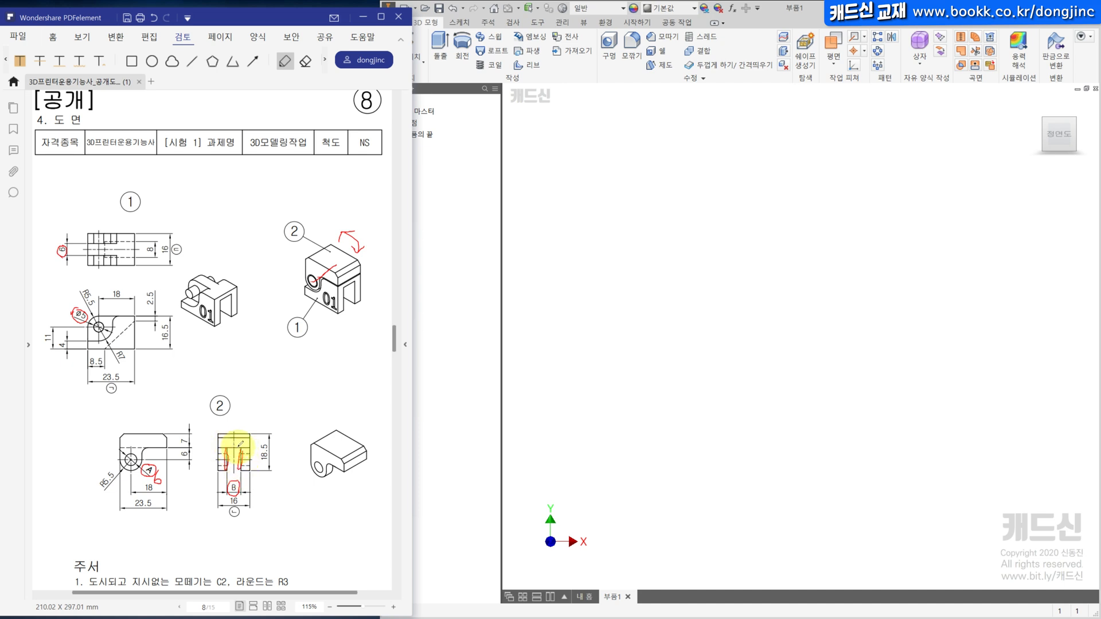
mouse_move(238, 485)
mouse_down()
mouse_move(269, 474)
mouse_move(266, 496)
mouse_up()
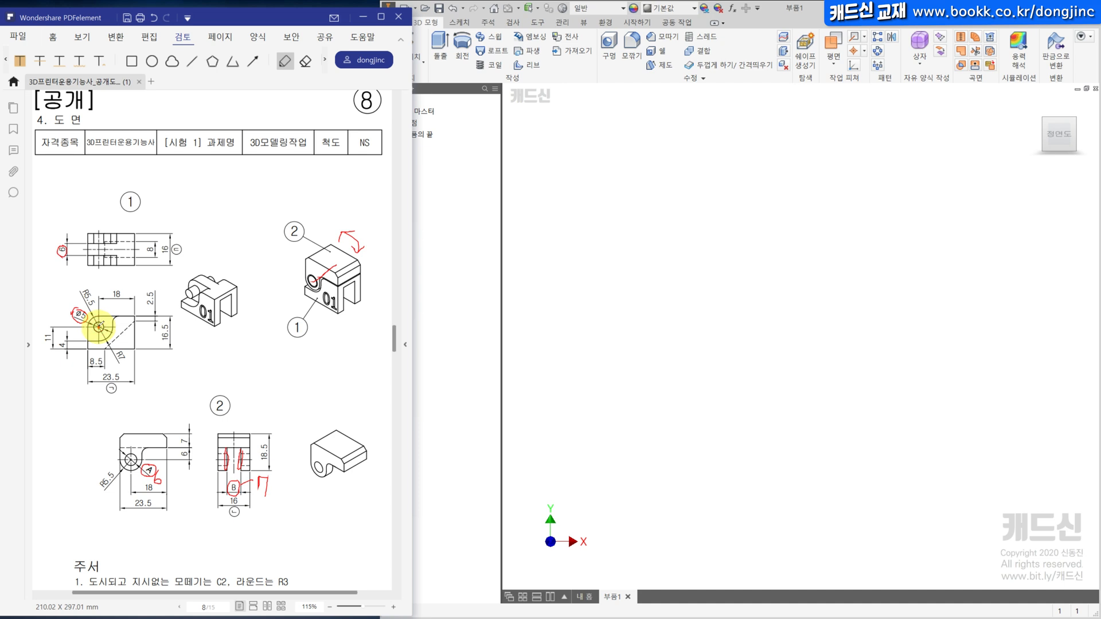
Mark the pin centre on the views of both parts and draw centre lines on part 1's plan view and part 2's side view
click(98, 248)
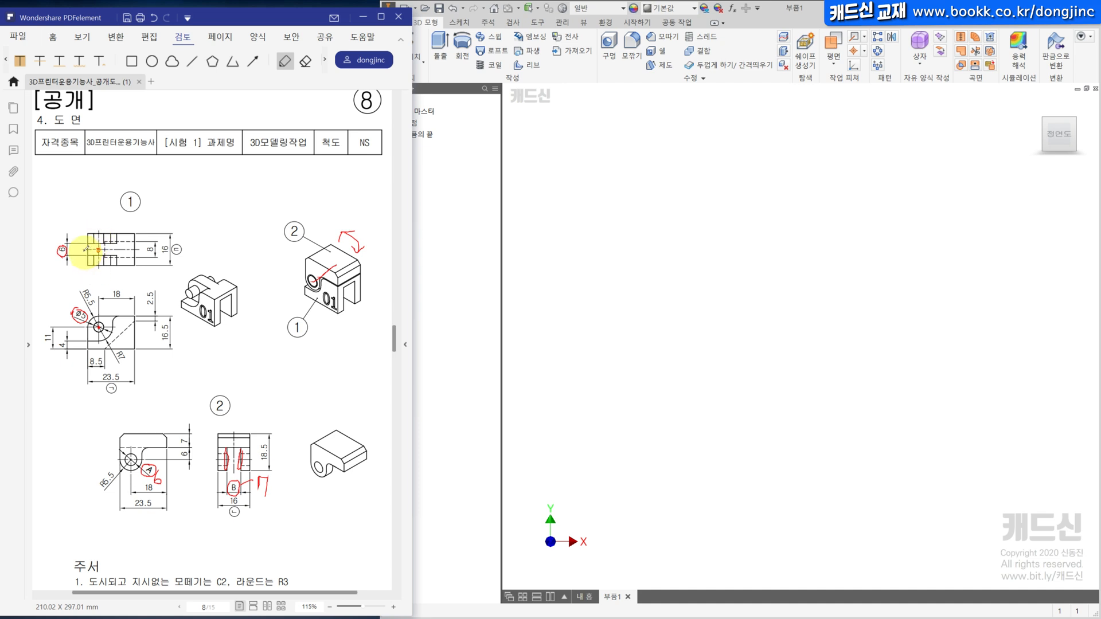
drag(92, 248, 125, 249)
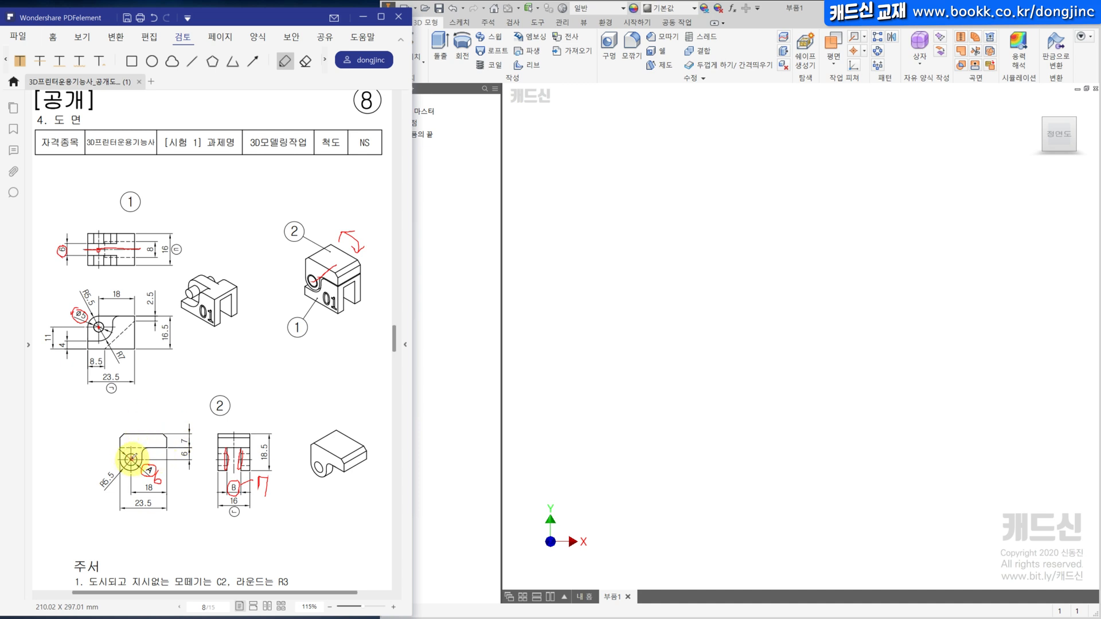
click(235, 460)
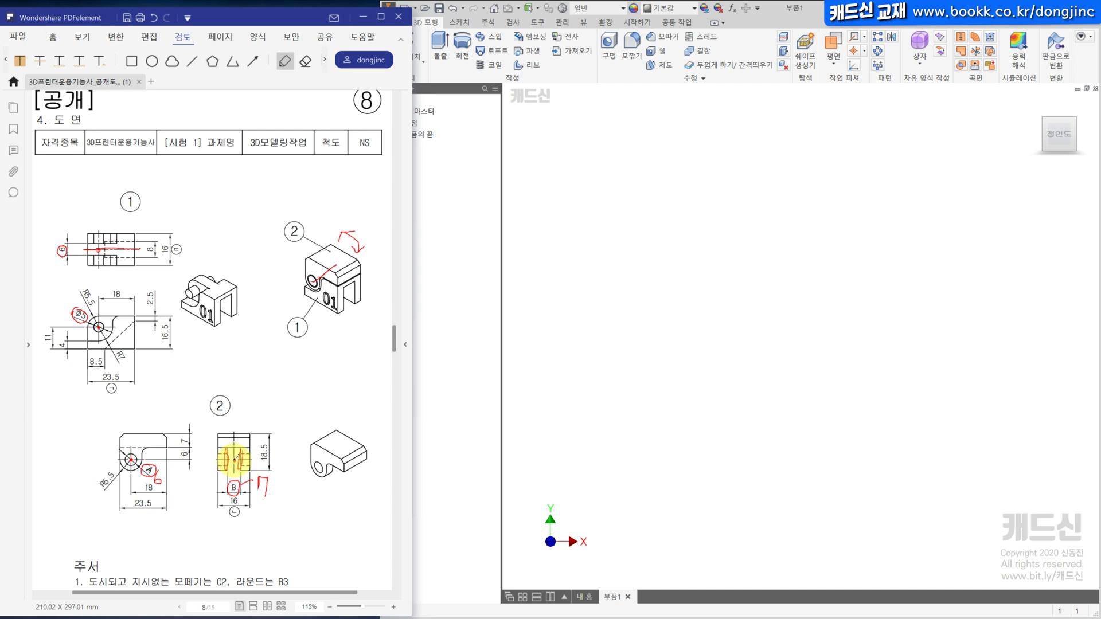
click(236, 437)
drag(236, 437, 235, 462)
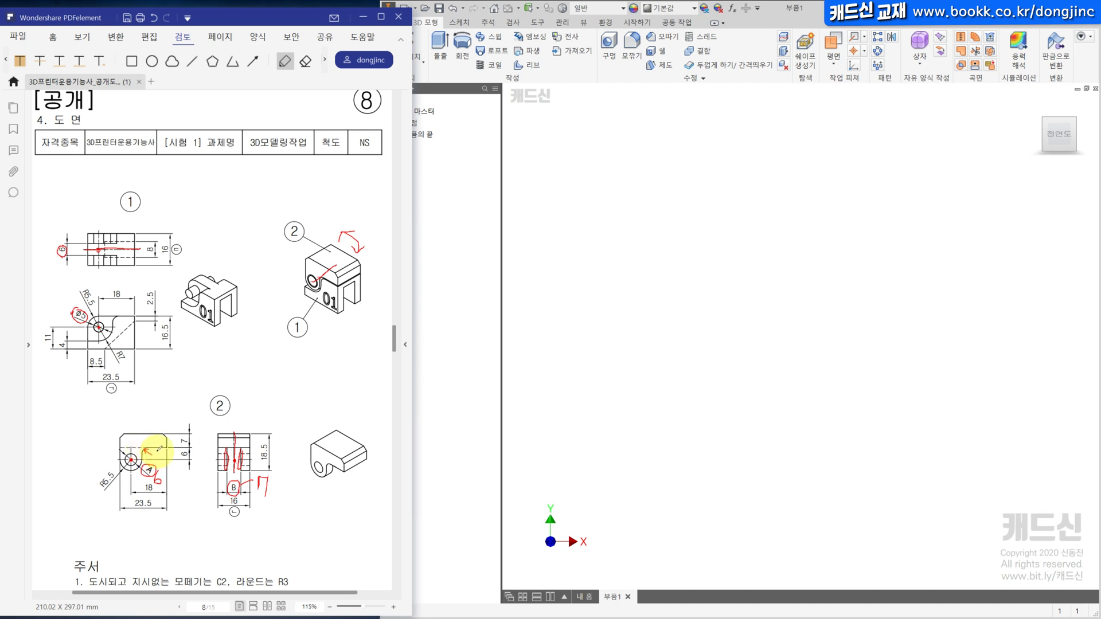
Label the unmarked inner fillets of both parts R3 and part 2's two upper corners C2 on the drawing
drag(155, 452, 167, 460)
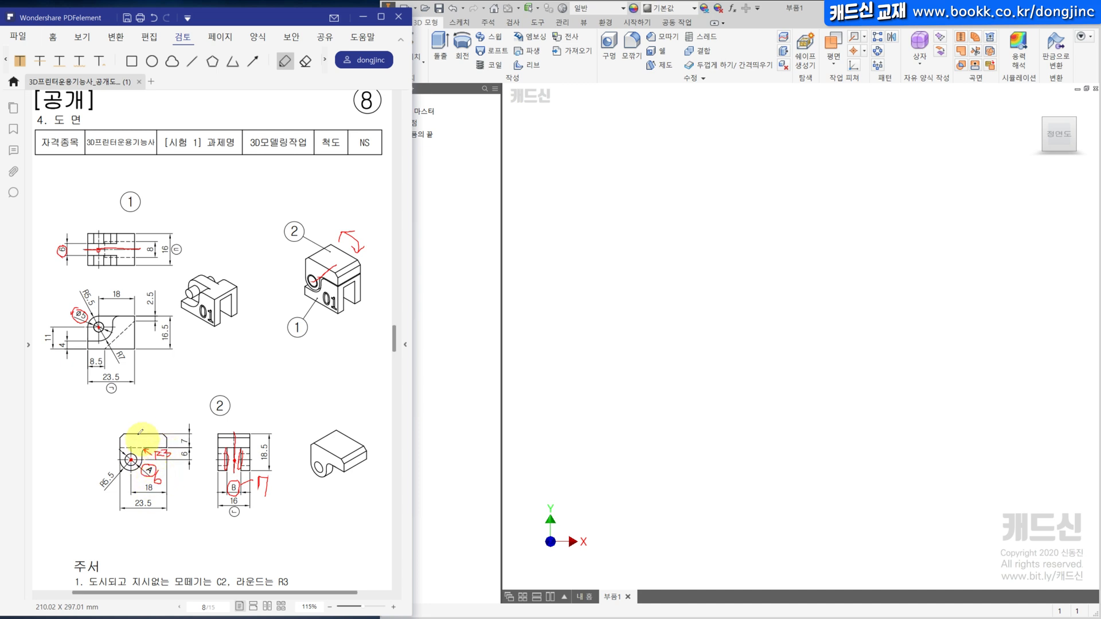
mouse_move(113, 426)
mouse_down()
mouse_move(122, 428)
mouse_move(109, 424)
mouse_up()
mouse_move(111, 419)
mouse_down()
mouse_move(168, 430)
mouse_move(175, 422)
mouse_up()
drag(179, 414, 192, 422)
mouse_move(109, 310)
mouse_down()
mouse_move(115, 317)
mouse_move(102, 310)
mouse_up()
drag(102, 300, 111, 313)
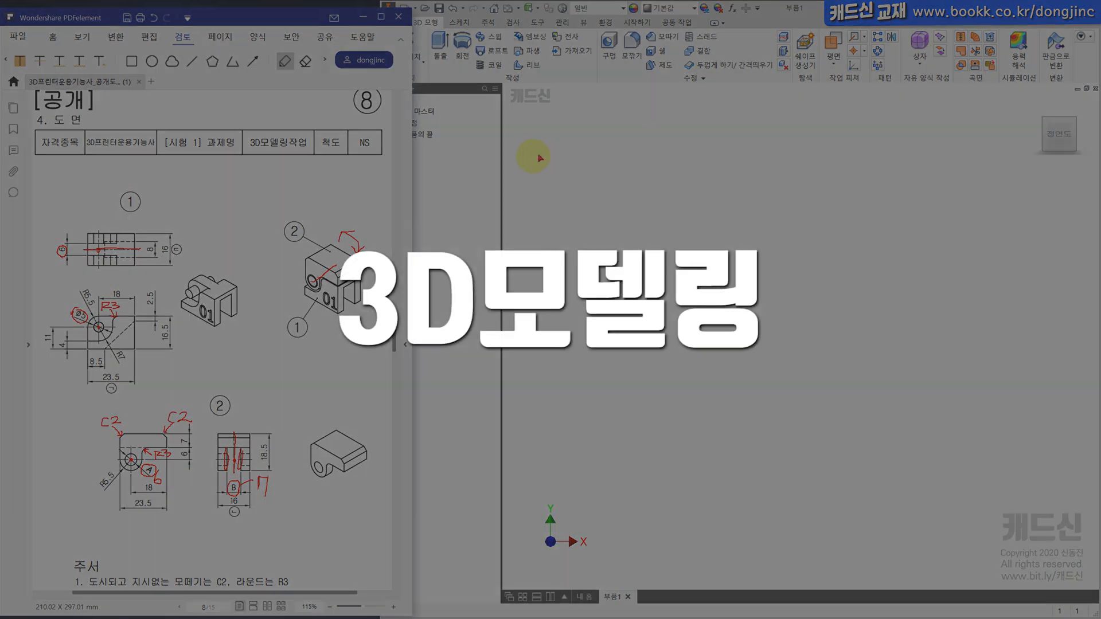
Switch to Inventor and create a new part from the Standard.ipt template, accepting the style conflict notice
click(539, 158)
click(404, 7)
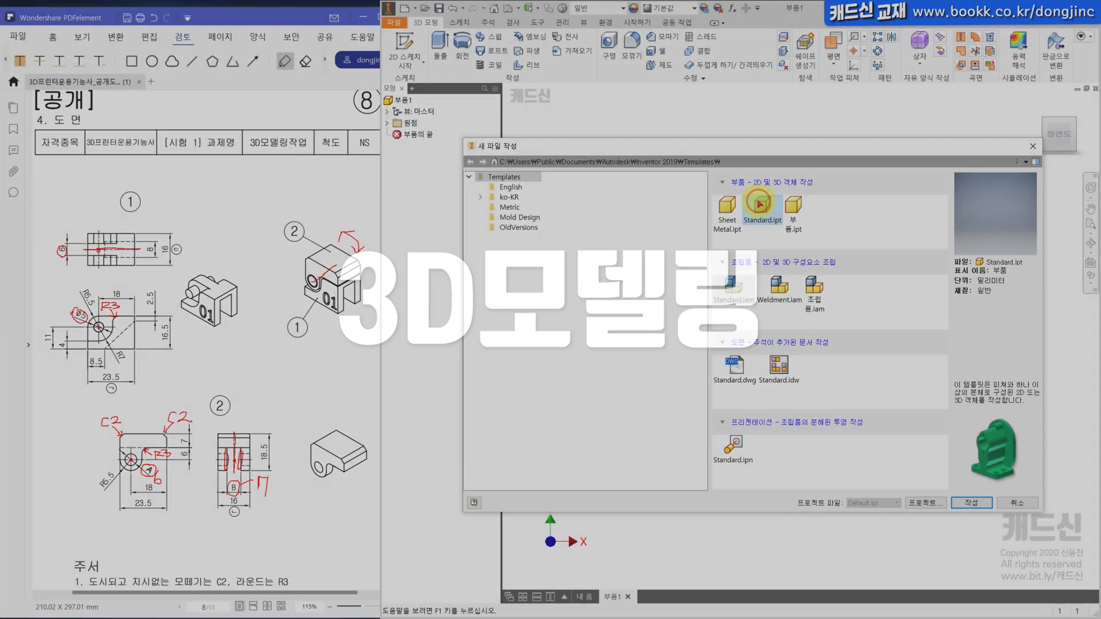
double_click(762, 203)
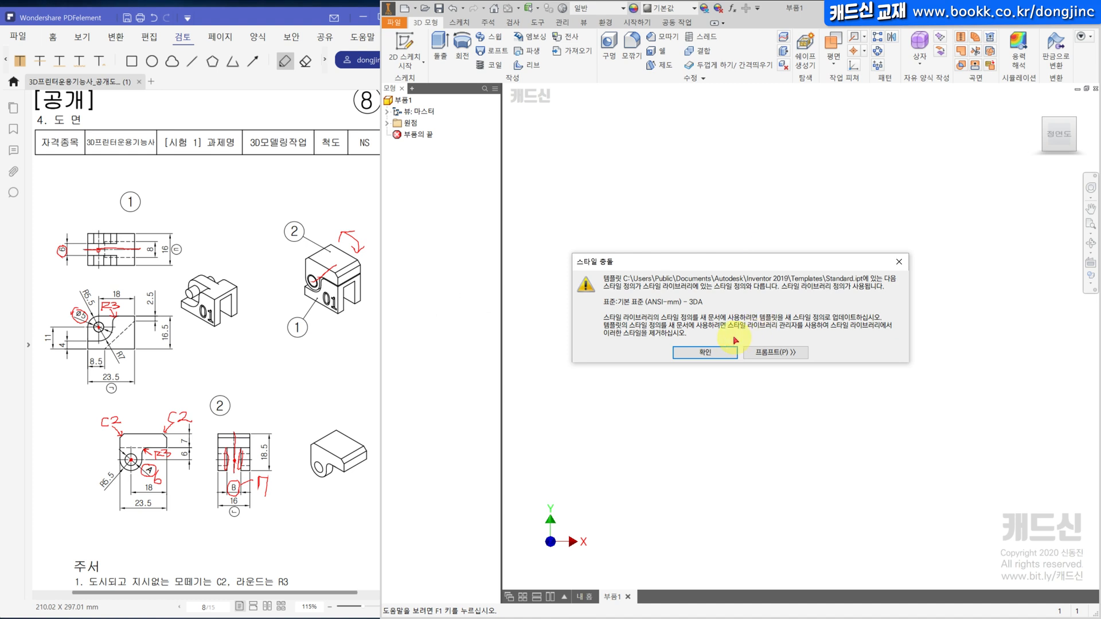
click(723, 352)
Start a sketch on the XY plane and draw a 5 mm diameter circle centred on the origin
key(s)
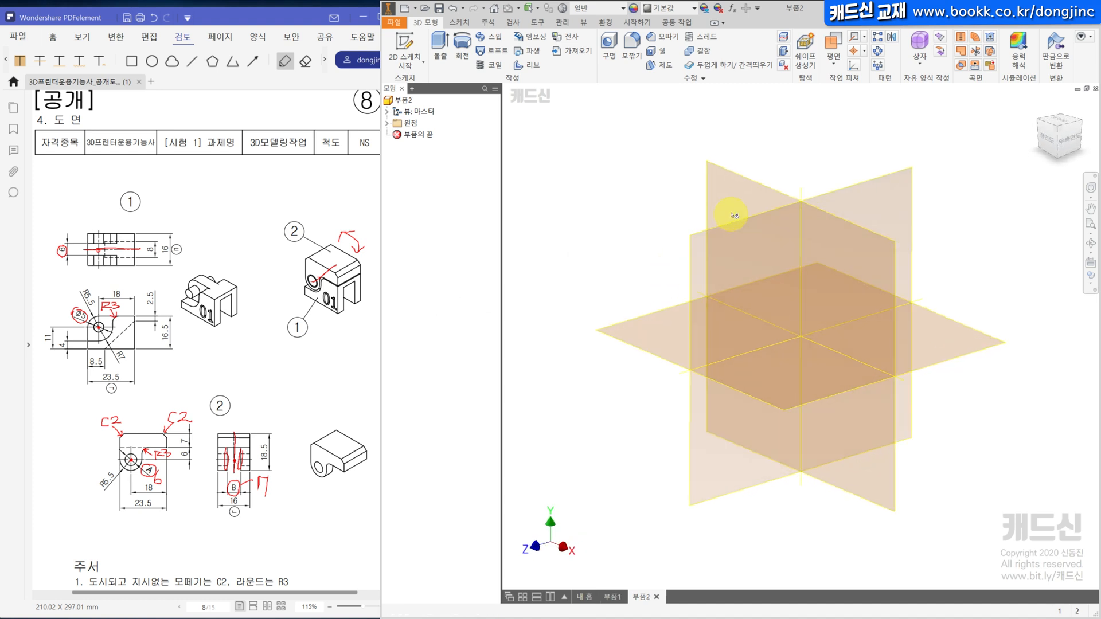
click(738, 193)
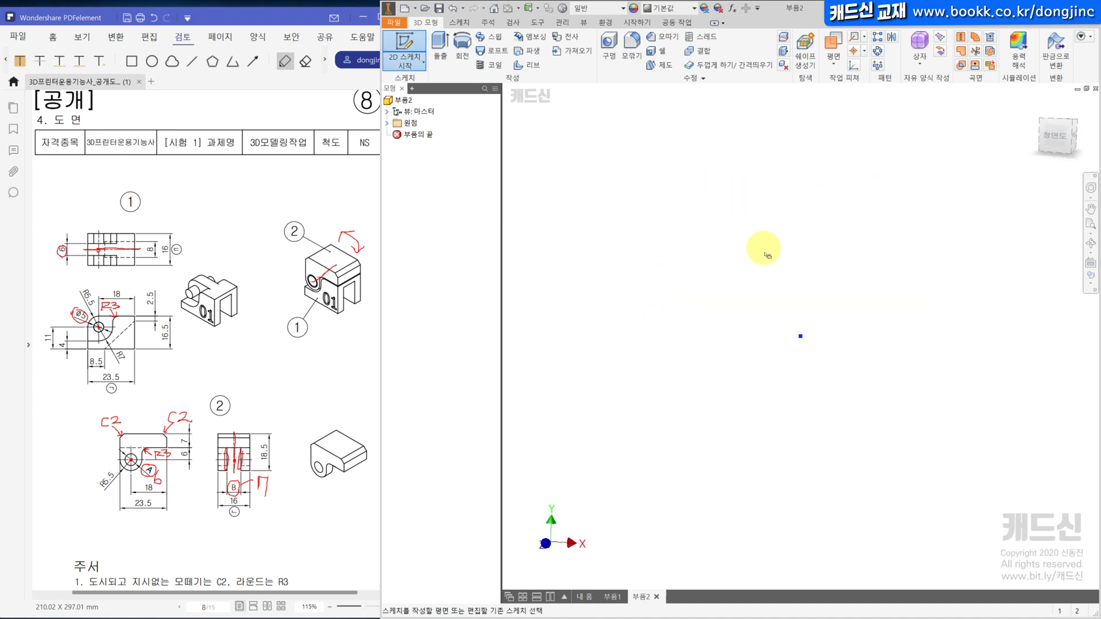
click(462, 40)
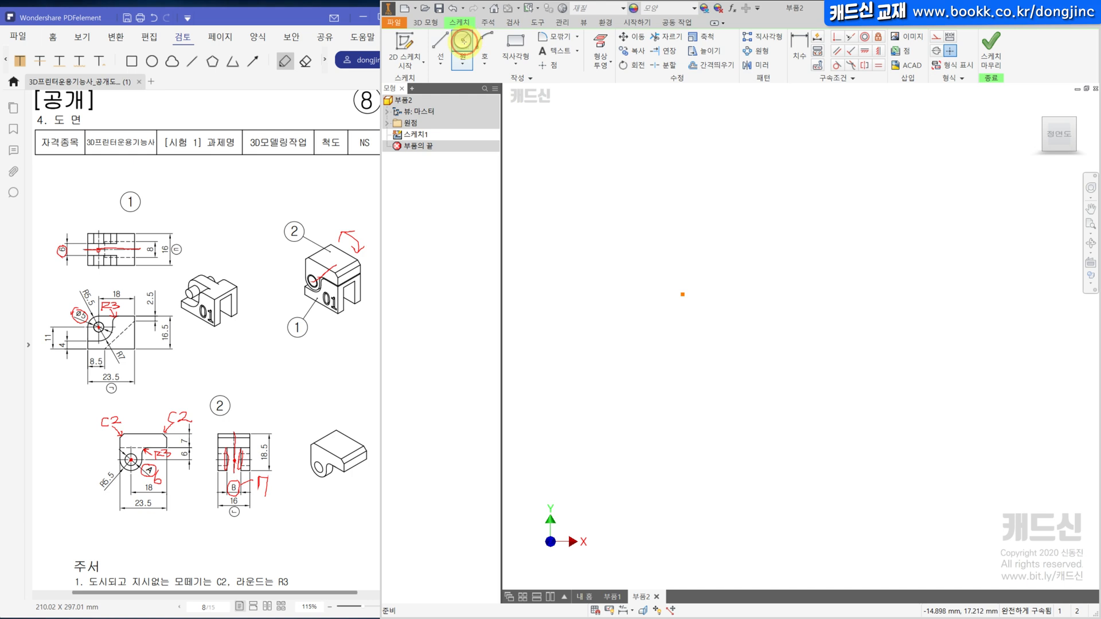
click(682, 294)
text(5)
key(Return)
Extrude the circle symmetrically to a total distance of 16 mm
click(426, 21)
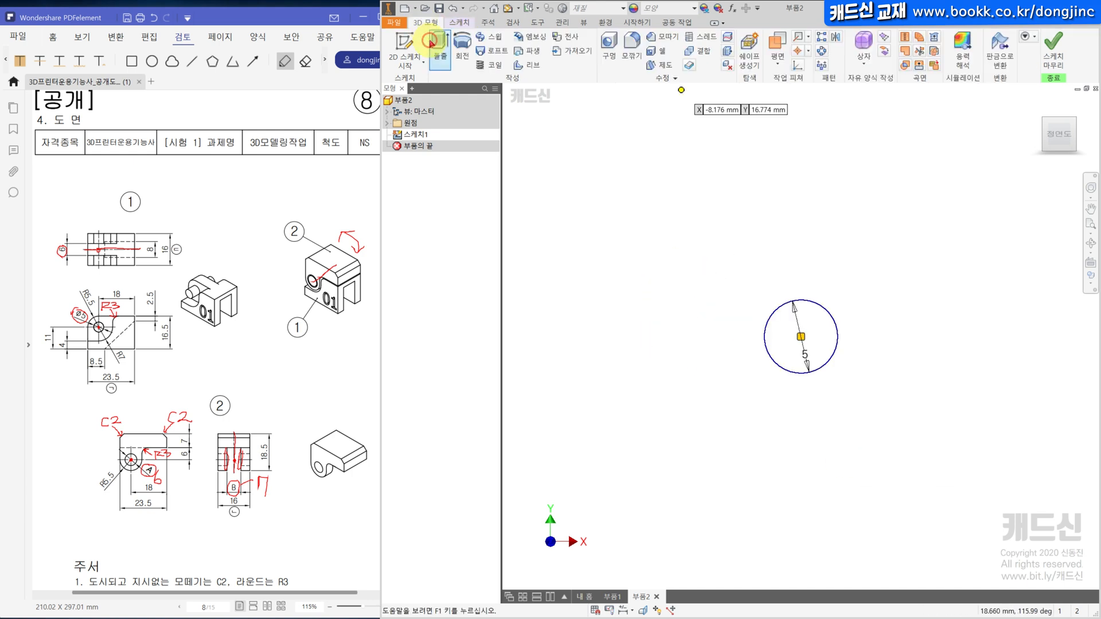
click(440, 49)
click(639, 207)
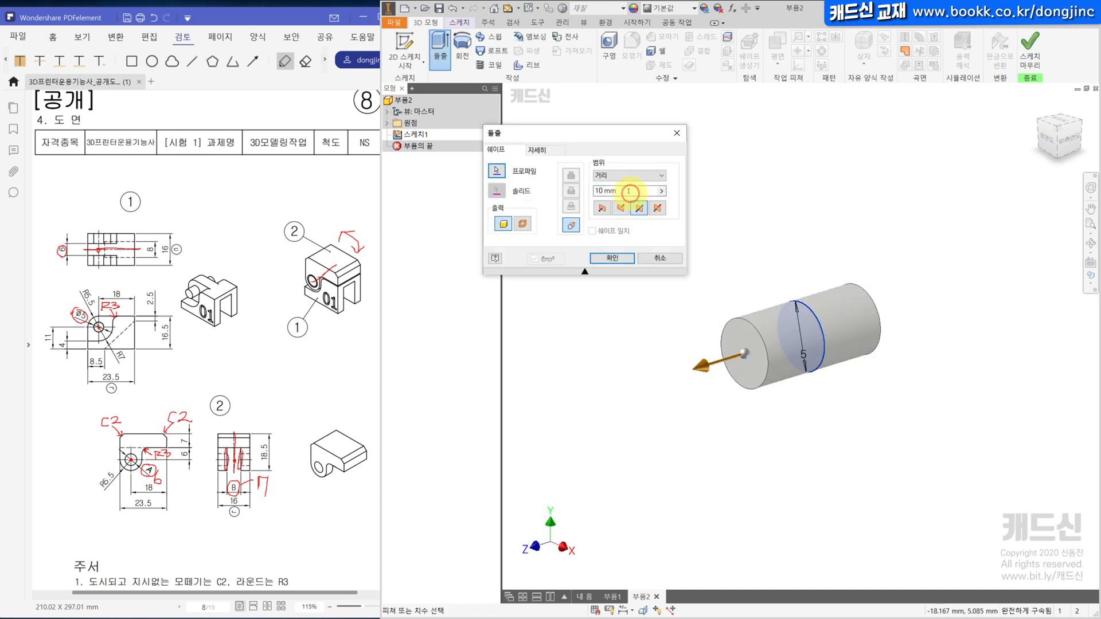
text(16)
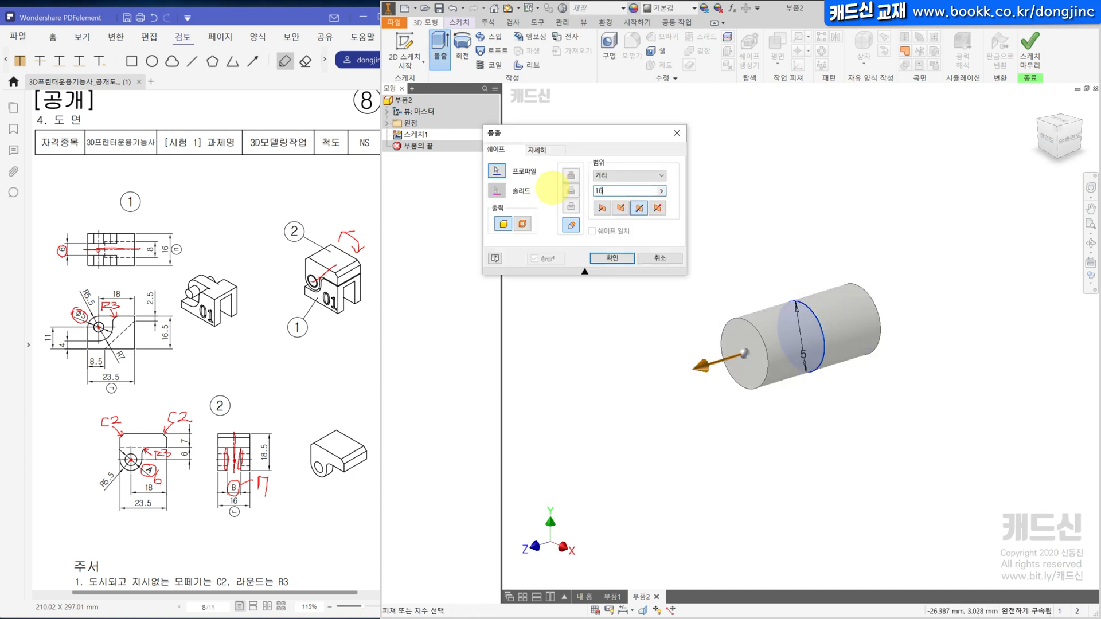
key(Return)
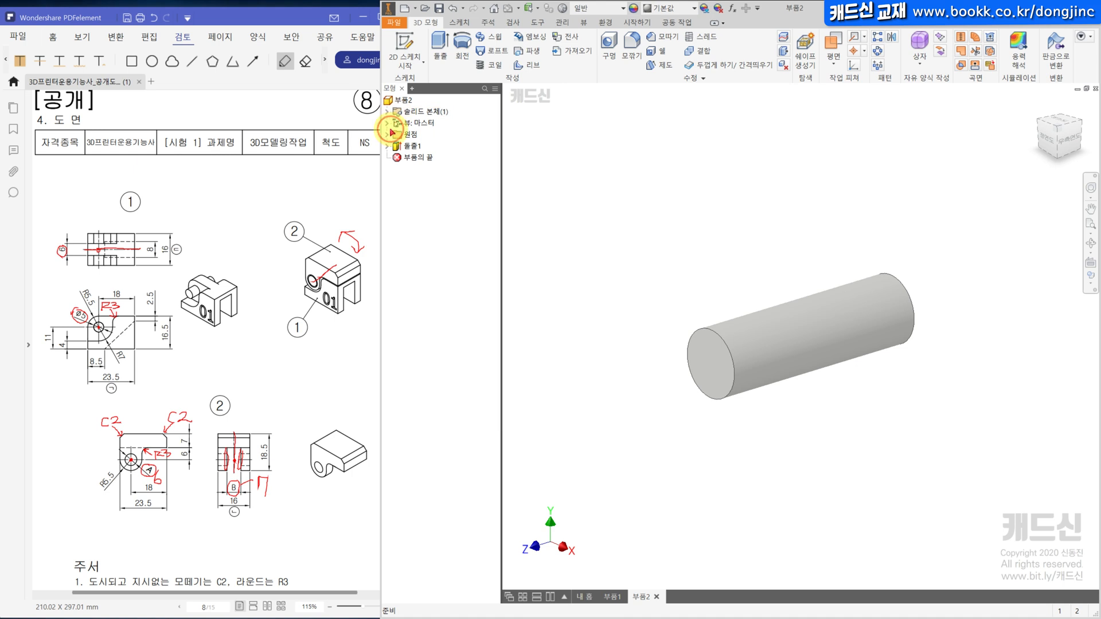
Start a sketch on the XY origin plane and draw a rectangle about 16 mm high around the cylinder
click(387, 135)
click(424, 168)
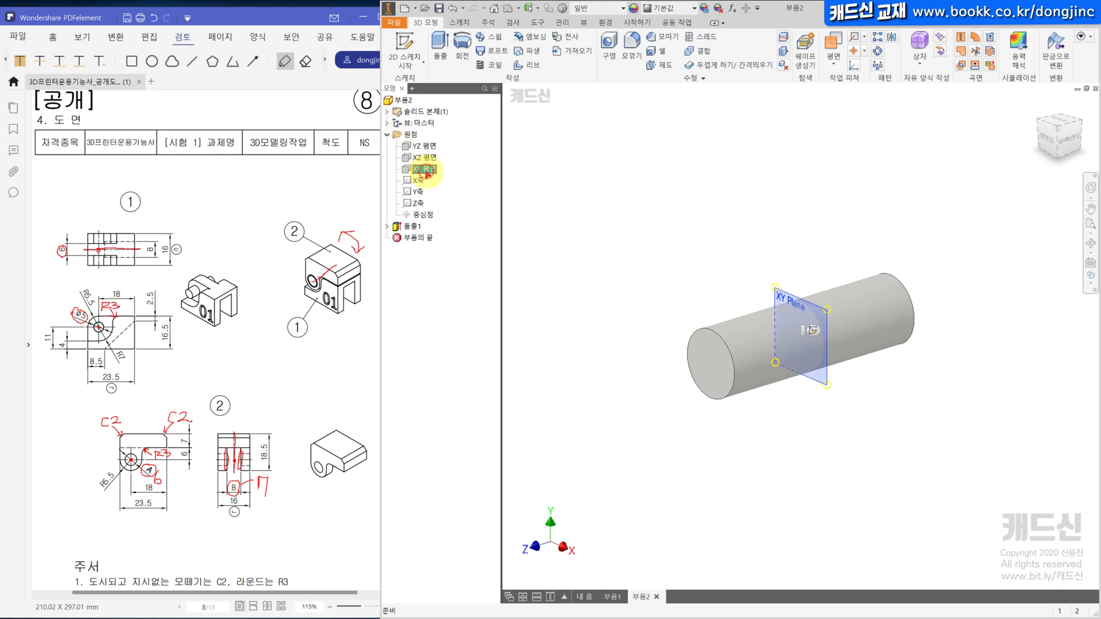
click(402, 39)
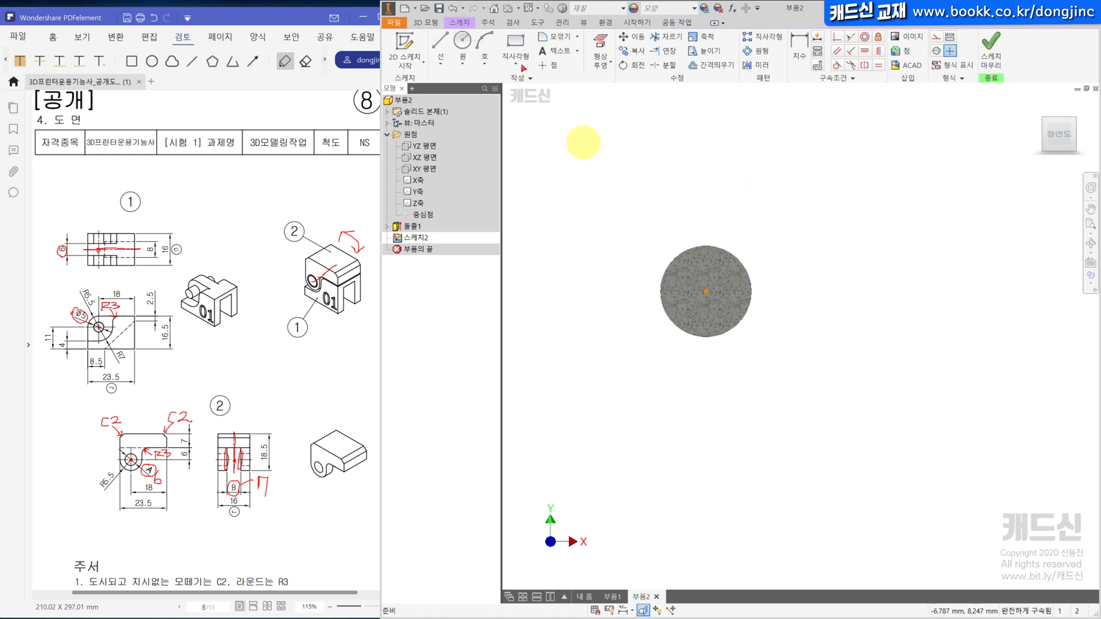
click(510, 47)
click(591, 183)
click(963, 476)
scroll(840, 252, up, 3)
Dimension the circle's centre 18 mm from the rectangle's right edge and 11 mm from its bottom edge
key(d)
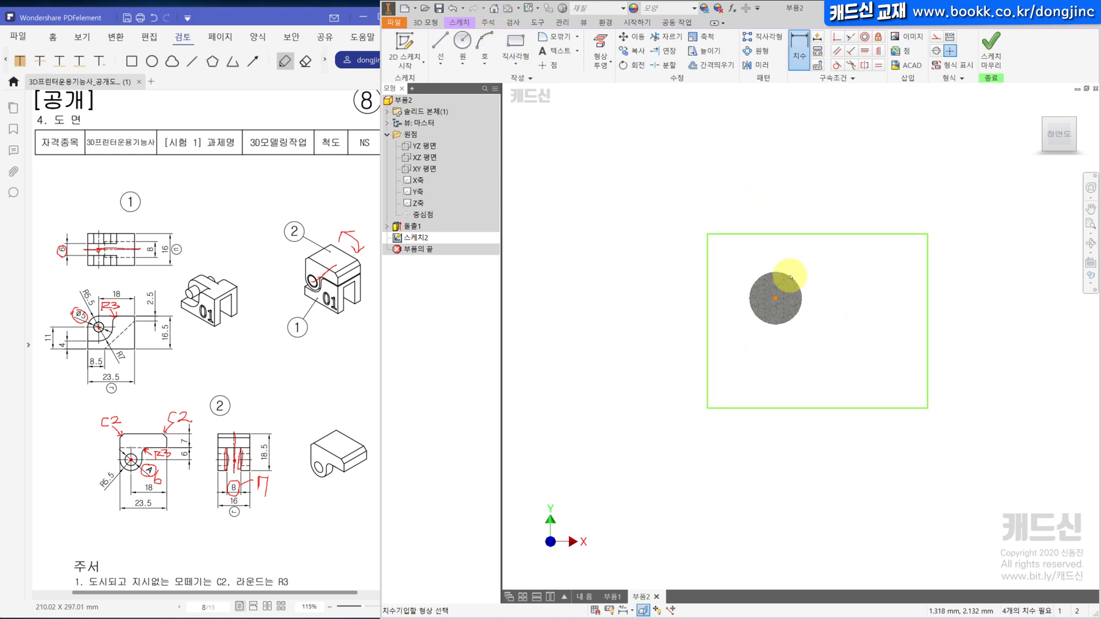
click(790, 277)
click(927, 273)
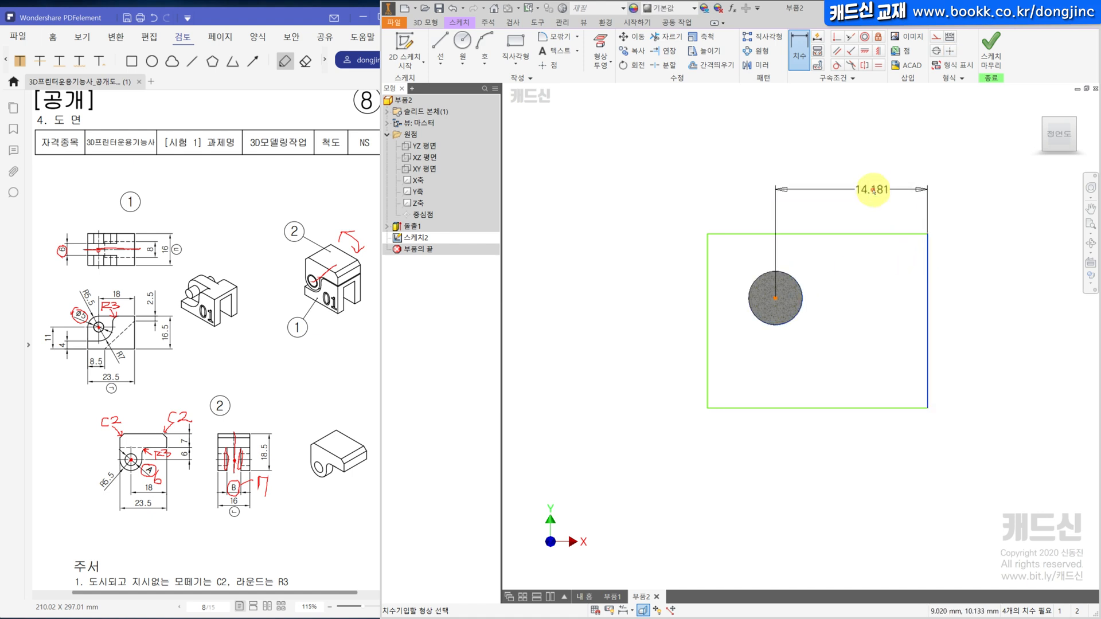
click(878, 192)
text(18)
key(Return)
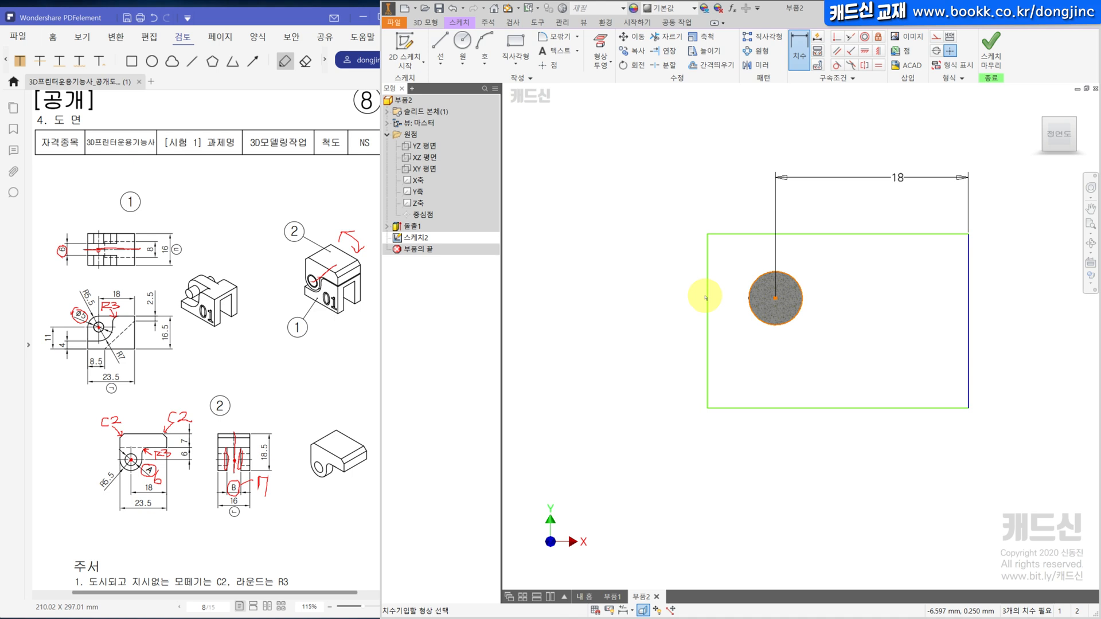
click(771, 407)
click(774, 318)
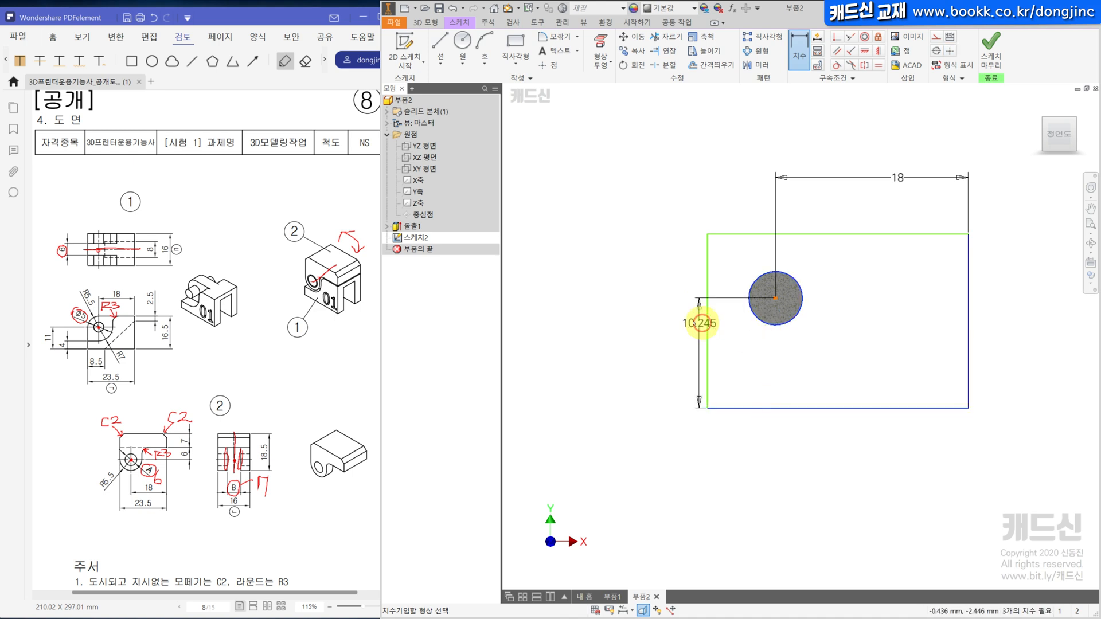
click(665, 321)
text(11)
key(Return)
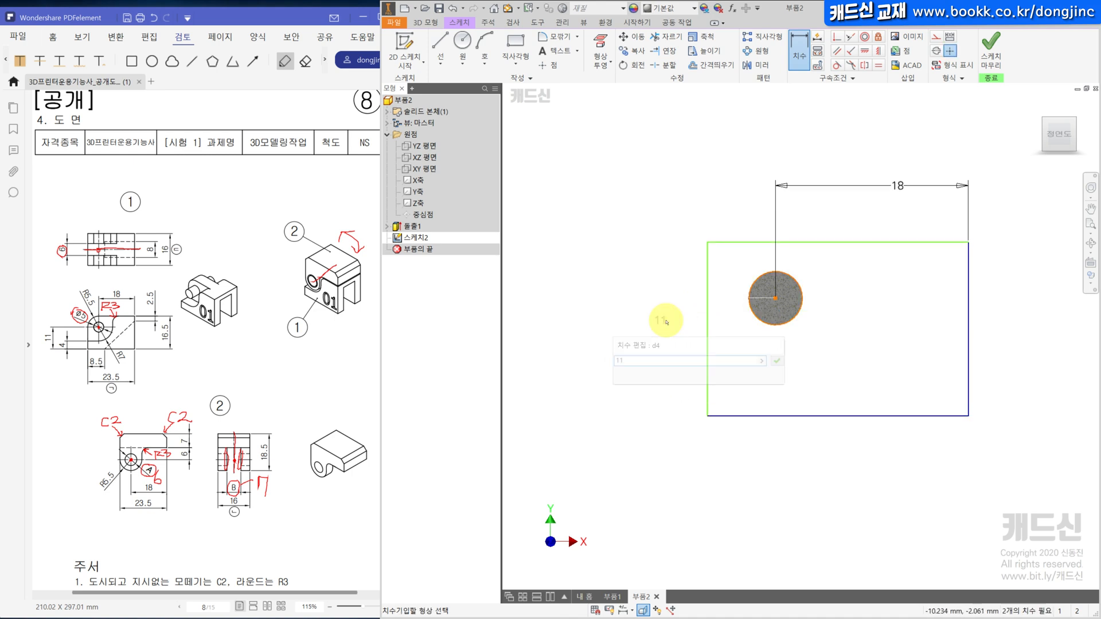
Dimension the rectangle 23.5 mm wide and 16.5 mm high
click(854, 415)
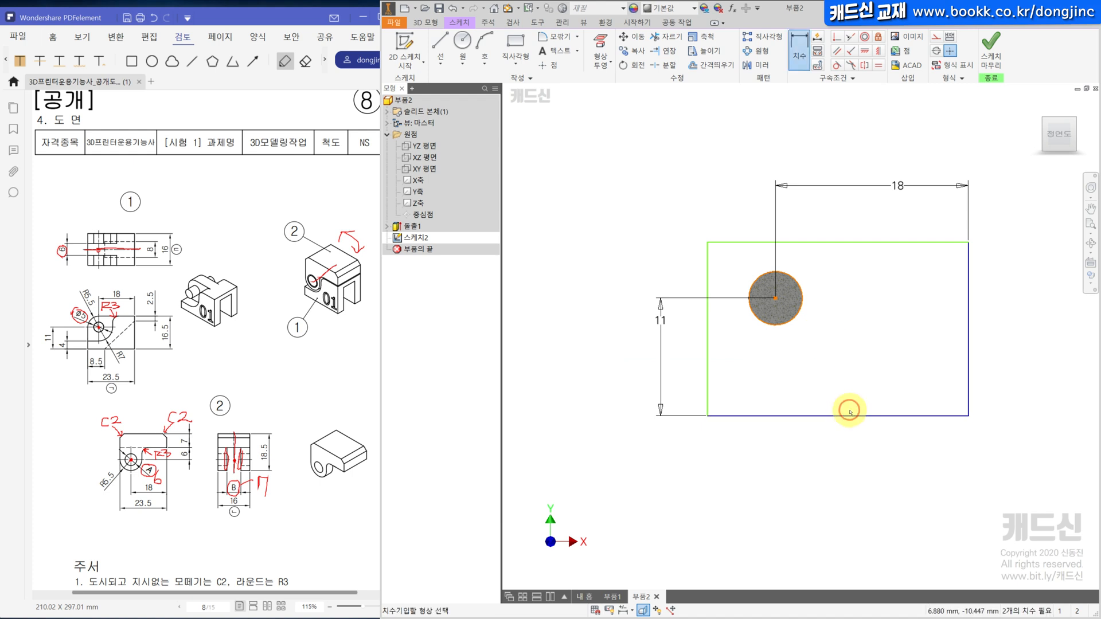
click(821, 444)
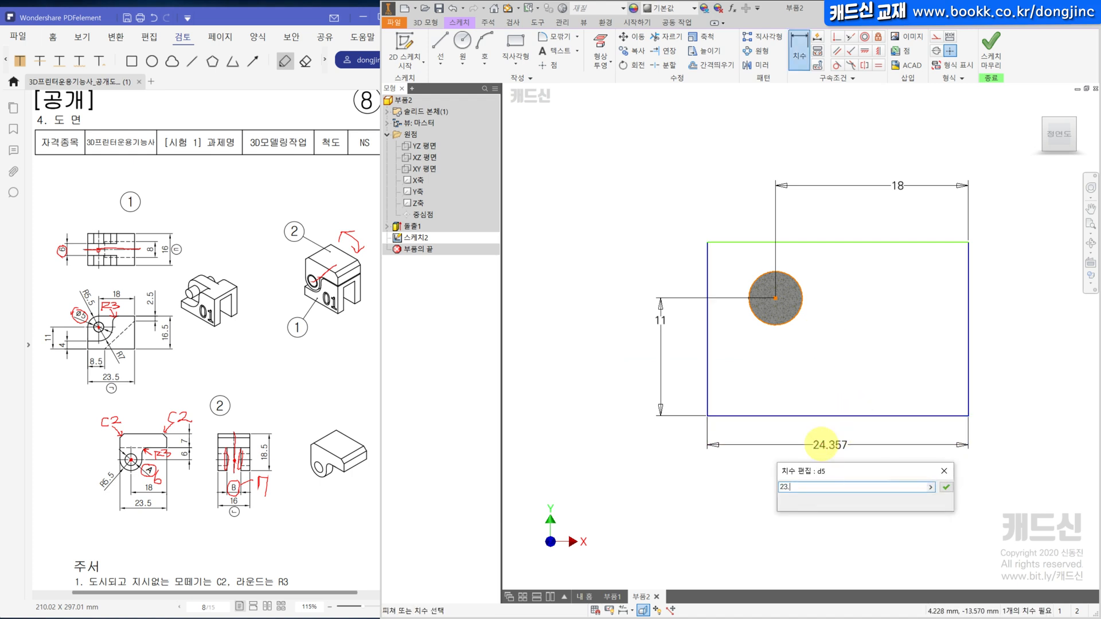
text(5)
key(Return)
click(968, 312)
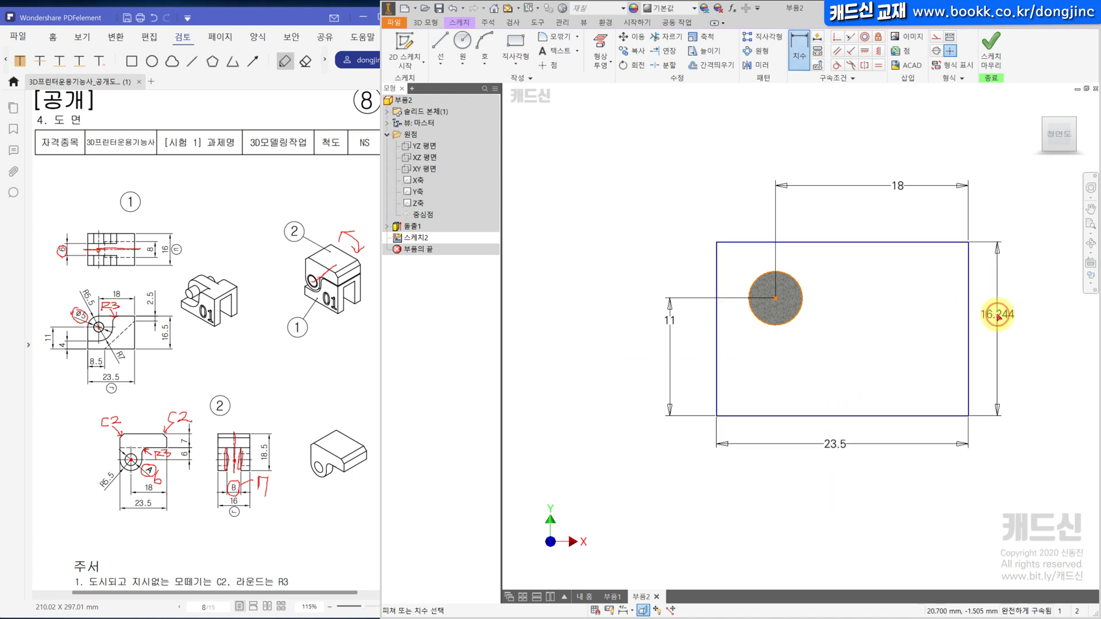
click(997, 316)
text(16.5)
key(Return)
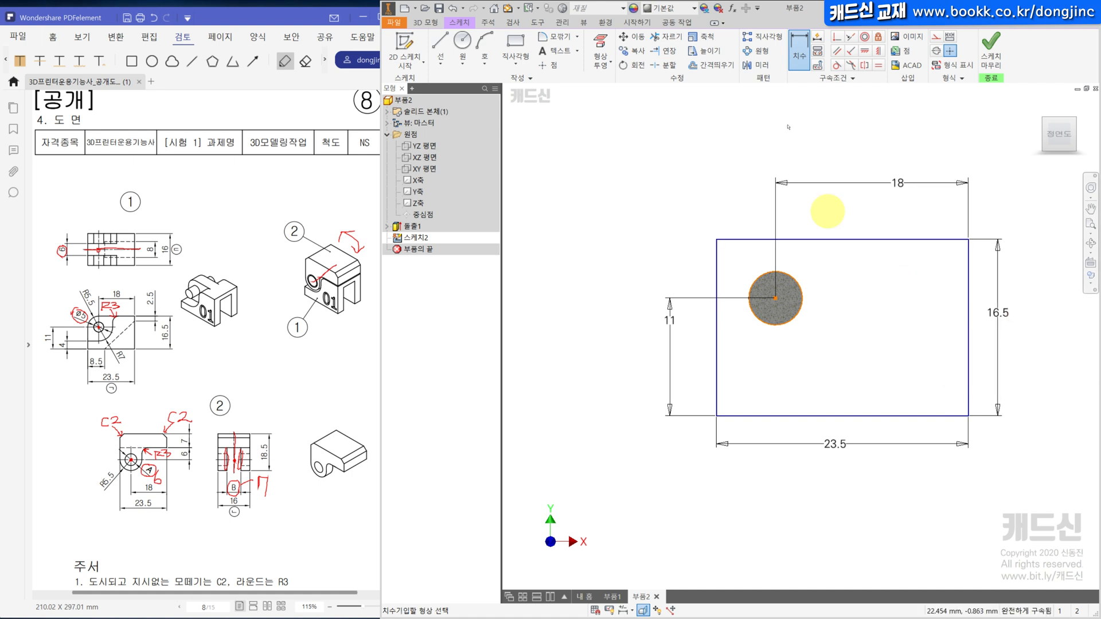
Round the rectangle's upper-left corner with a 5.5 mm sketch fillet
click(556, 36)
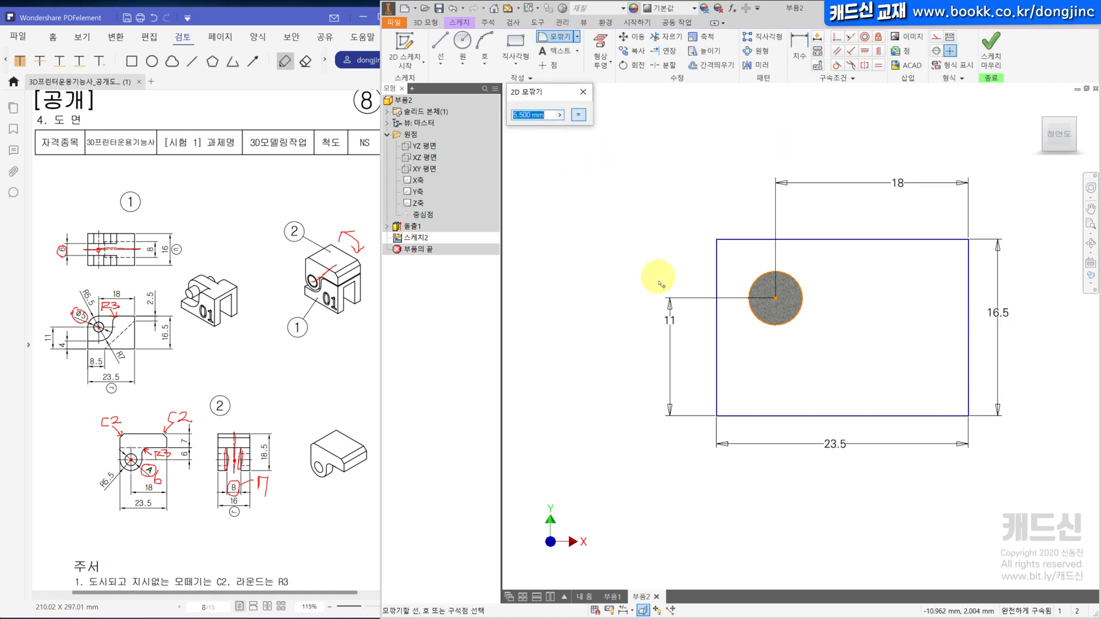
click(715, 271)
click(752, 227)
key(Escape)
click(427, 23)
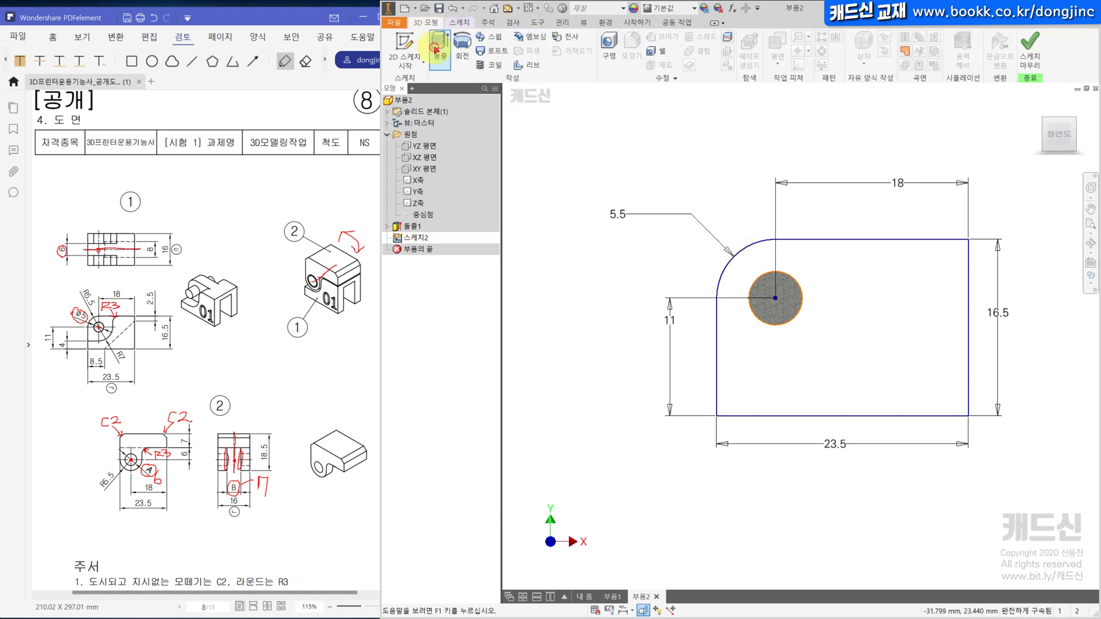
Extrude the rounded rectangle profile 6 mm symmetrically about the sketch plane to form the body around the pin
click(440, 49)
click(750, 298)
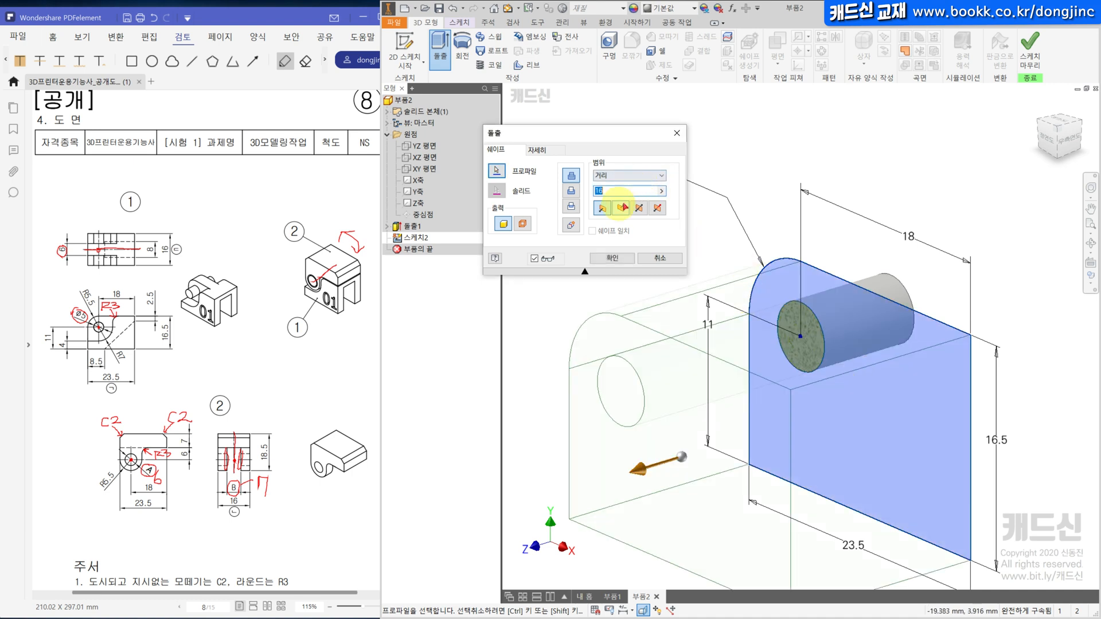
click(638, 204)
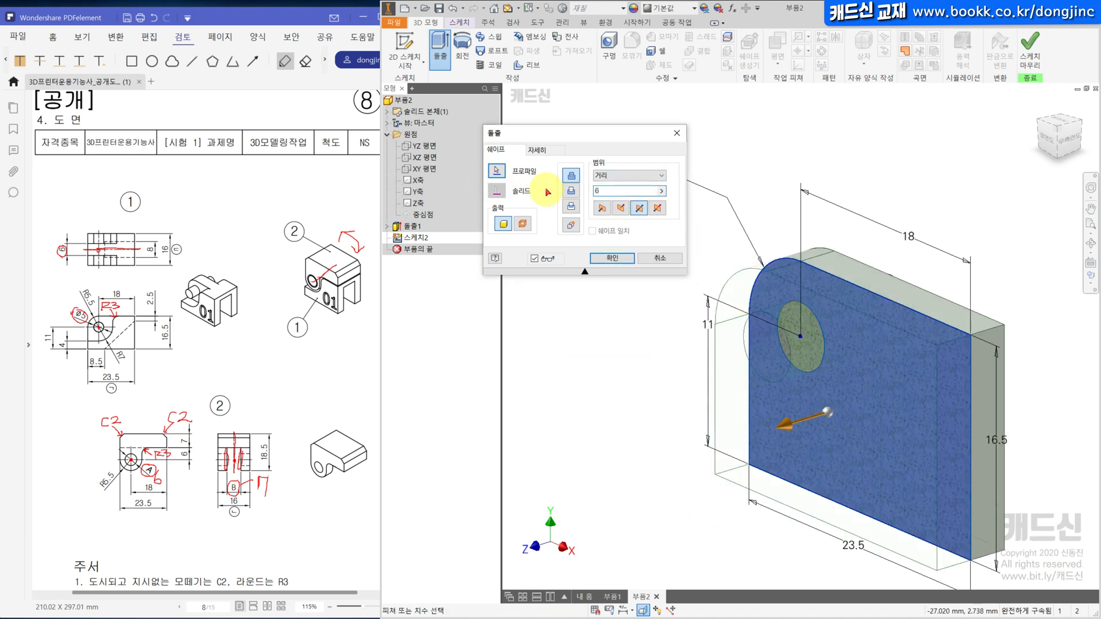
key(Return)
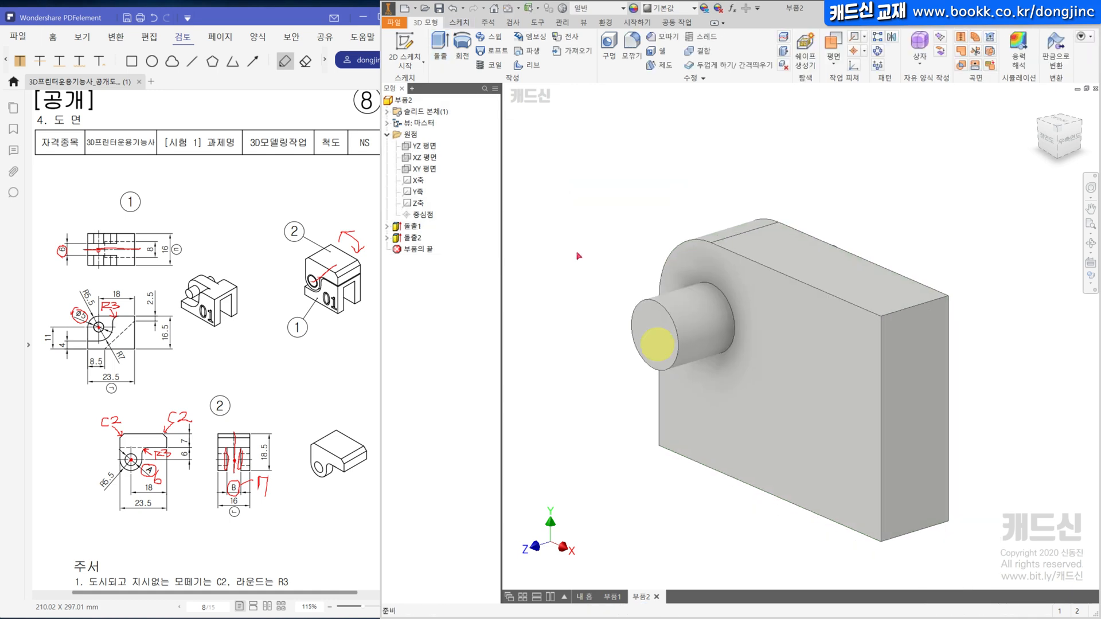
Start a sketch on the XY origin plane and project the body's cut edges into it
click(427, 169)
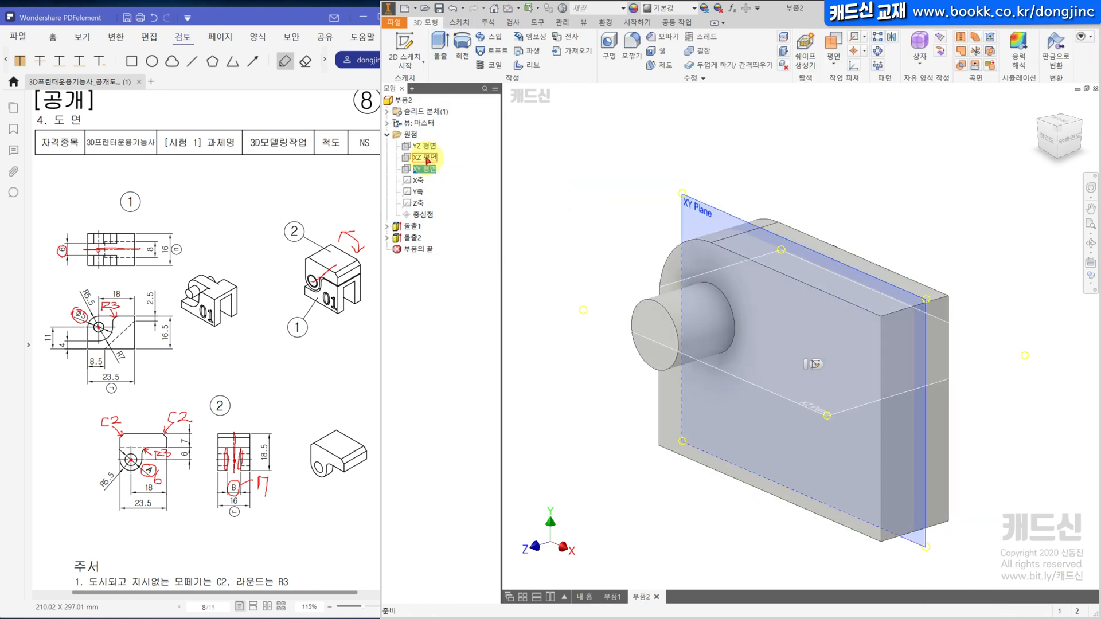
key(s)
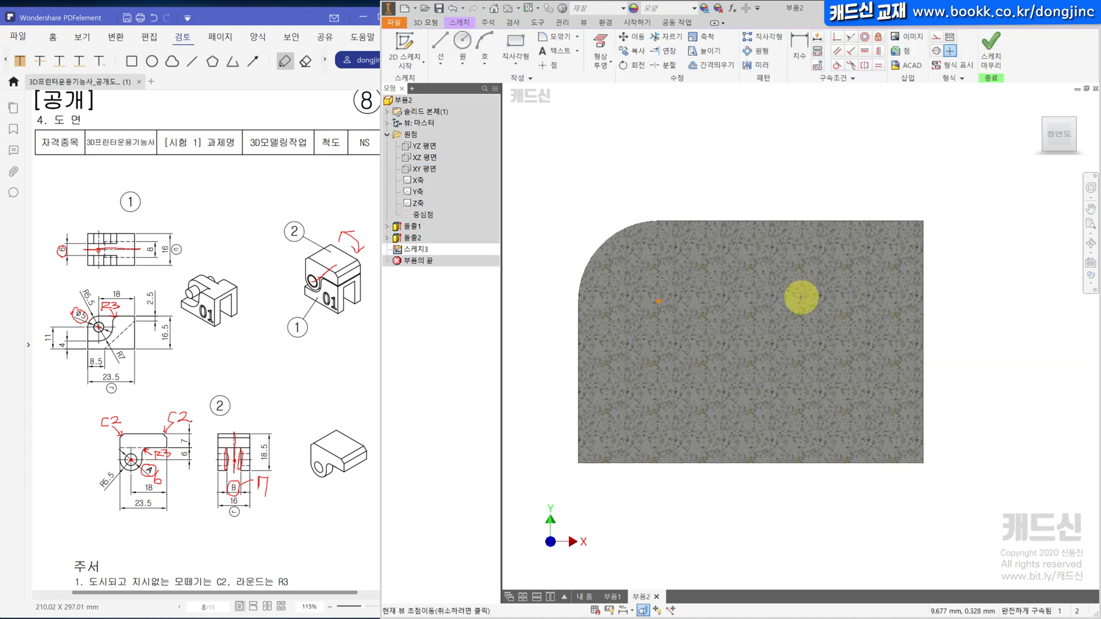
click(600, 60)
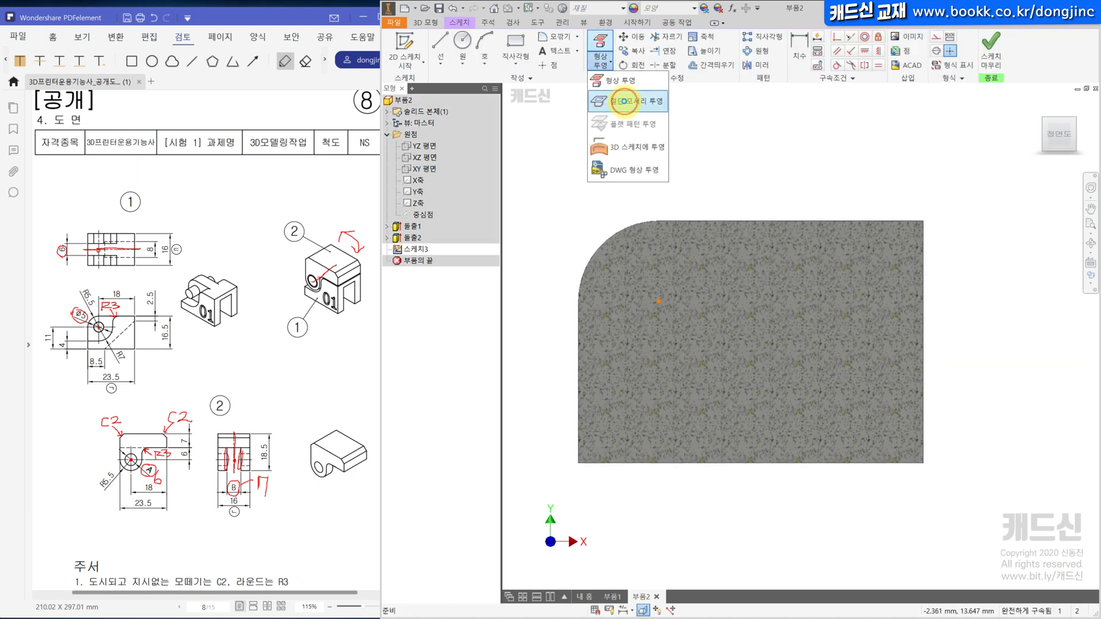
click(626, 103)
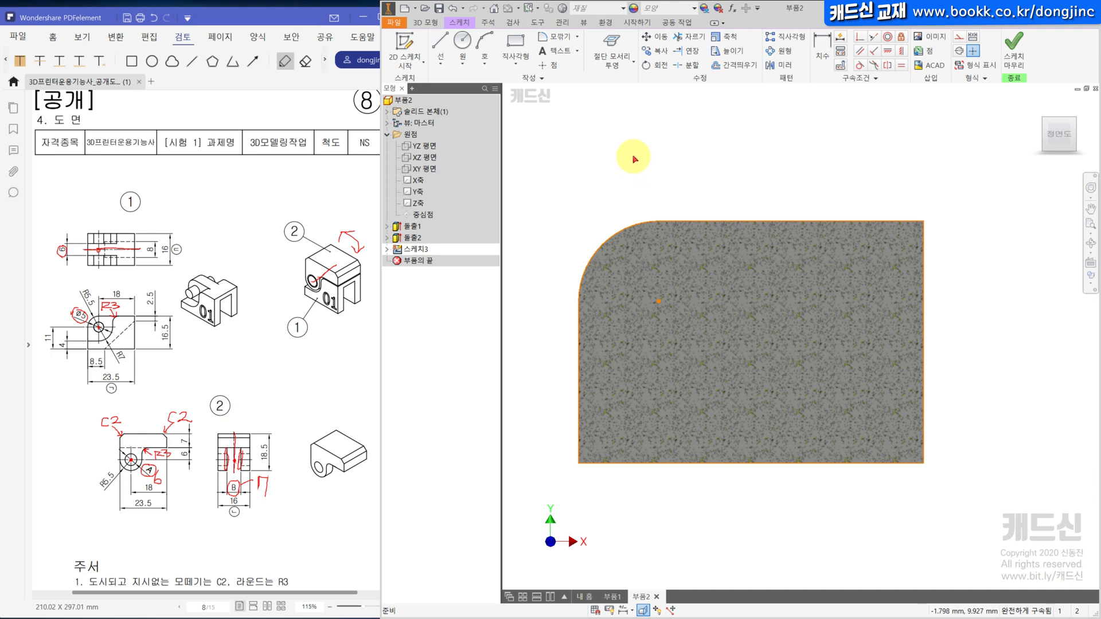
Draw a 14 mm diameter circle centred on the pin's axis
click(462, 42)
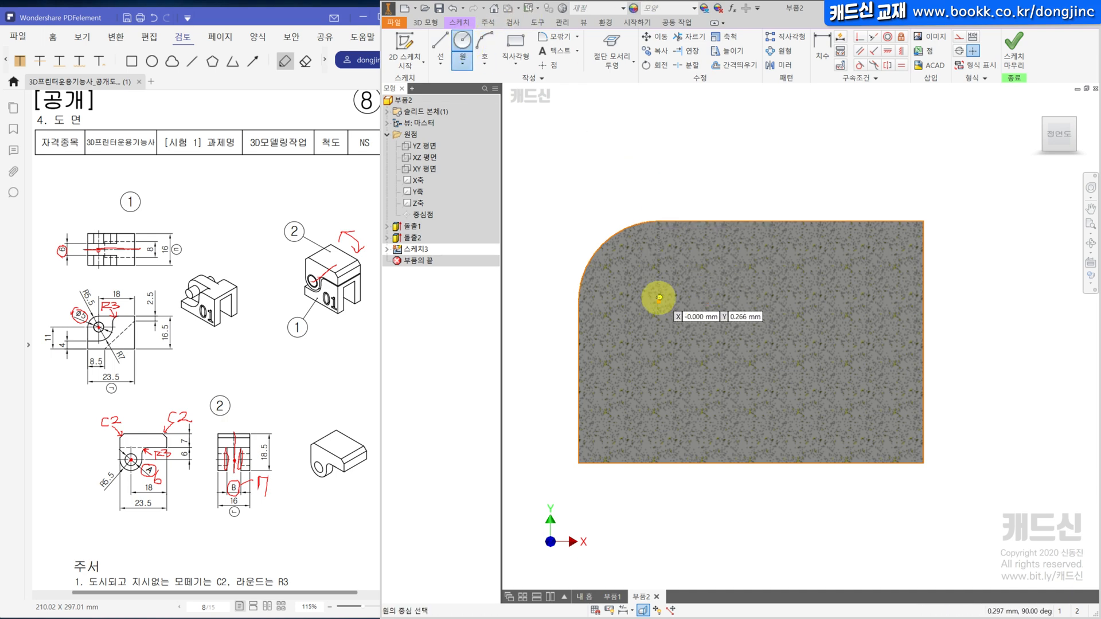
click(658, 301)
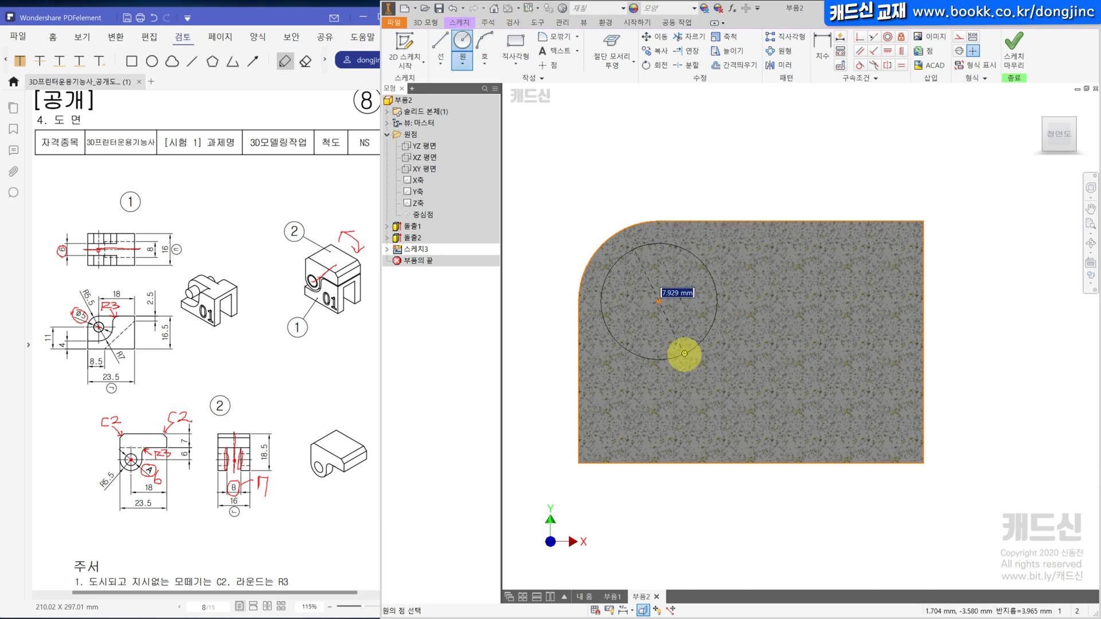
text(14)
key(Return)
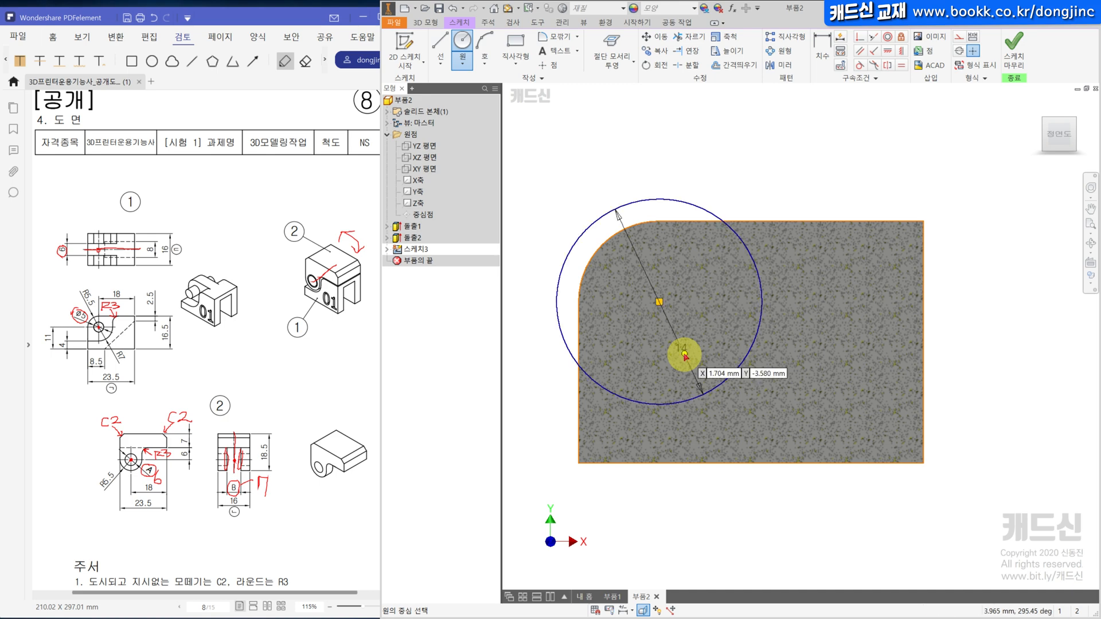
Draw a horizontal line from the circle's lowest point to the left edge and a vertical line from its rightmost point to the top edge
key(l)
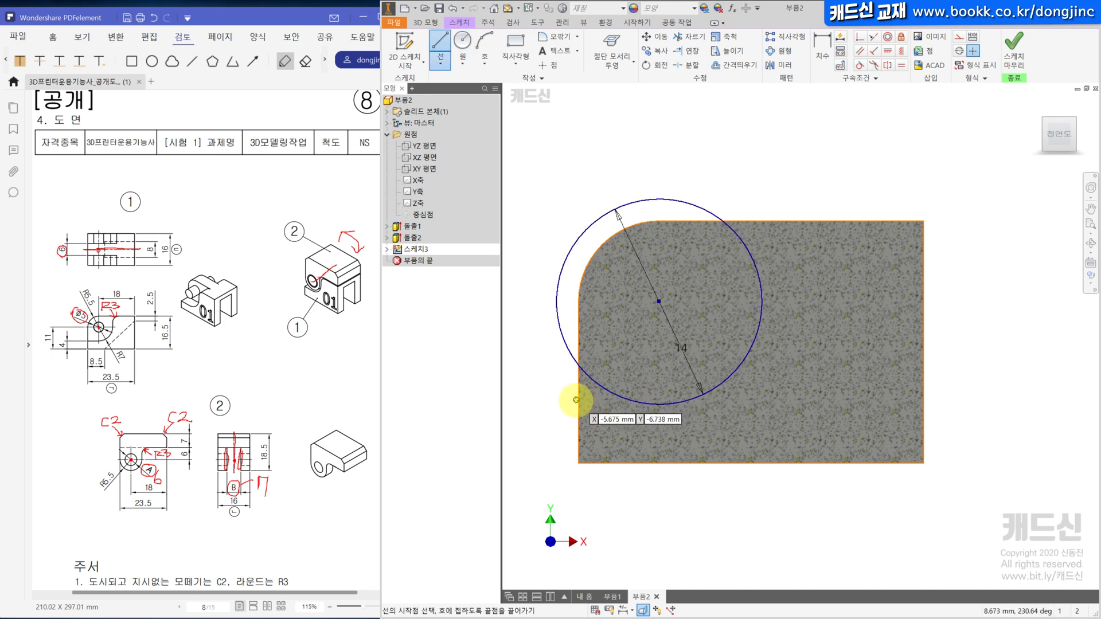
click(659, 404)
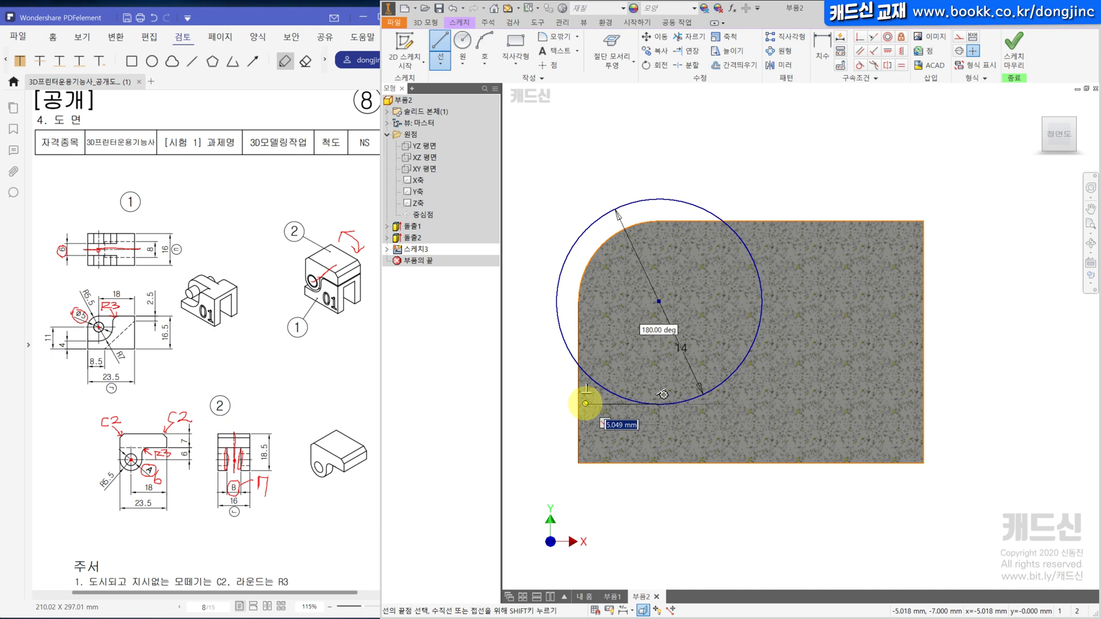
double_click(580, 404)
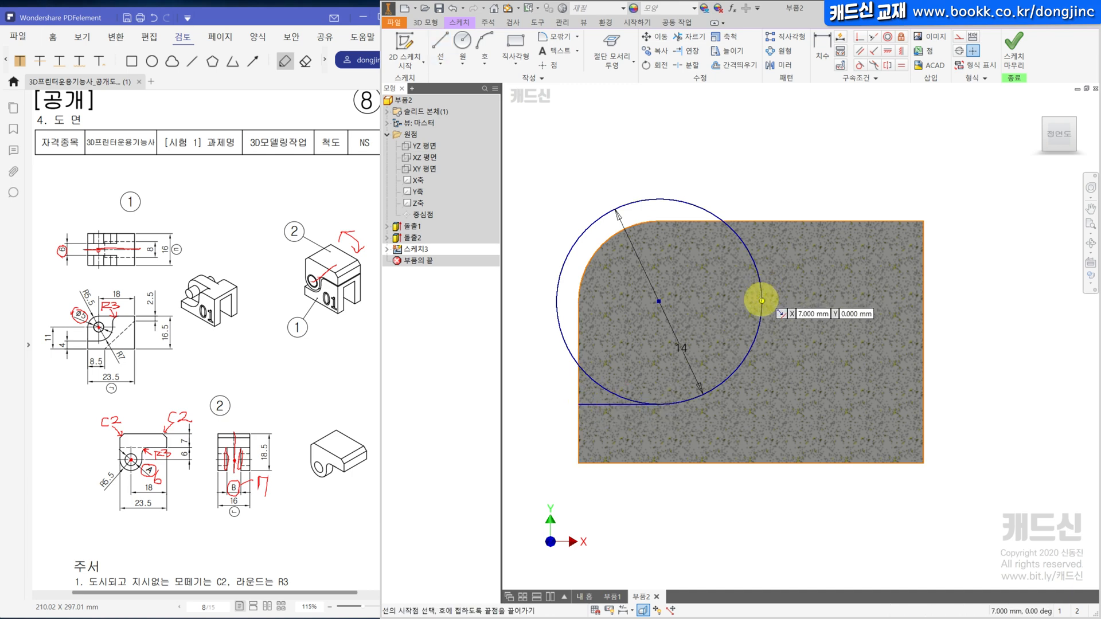
click(762, 301)
click(762, 220)
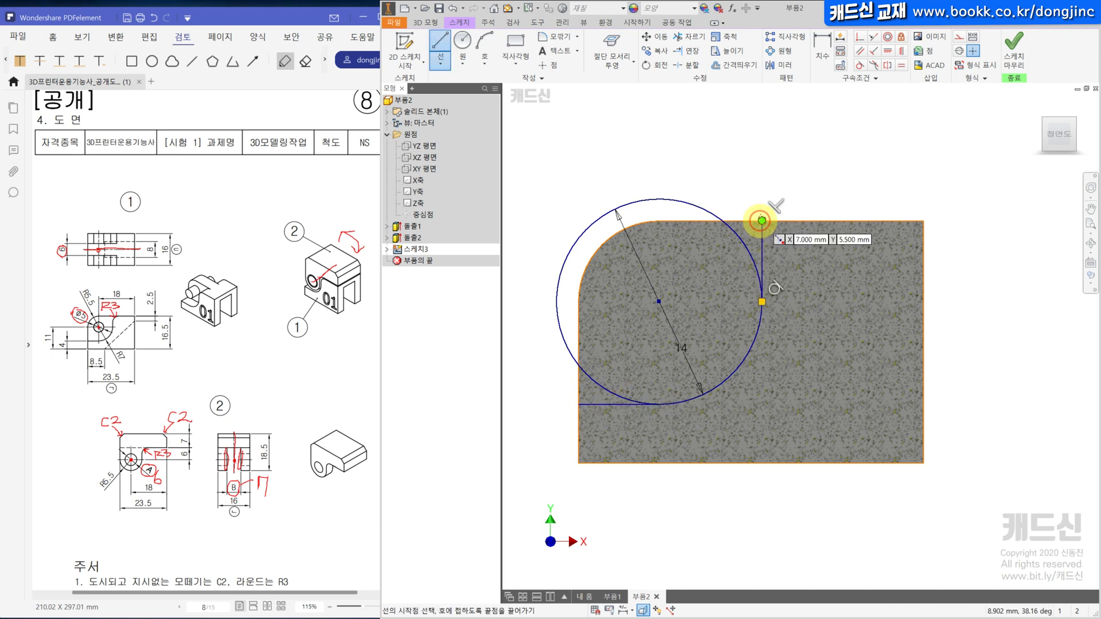
key(Escape)
Trim the circle down to the lower-right arc that joins the two tangent lines
key(x)
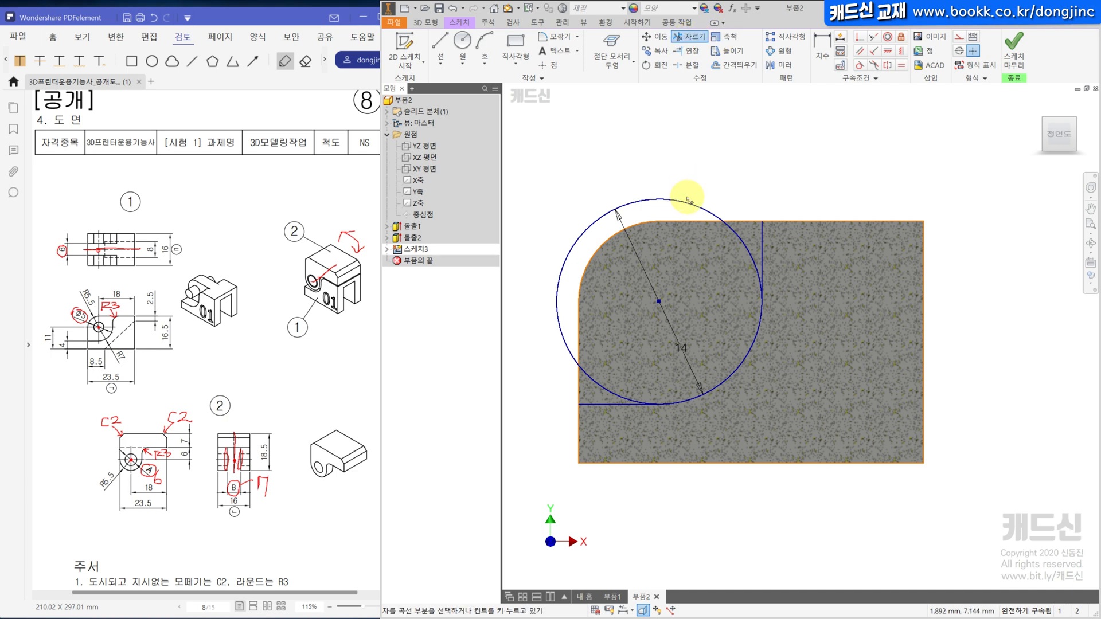
click(662, 198)
click(596, 383)
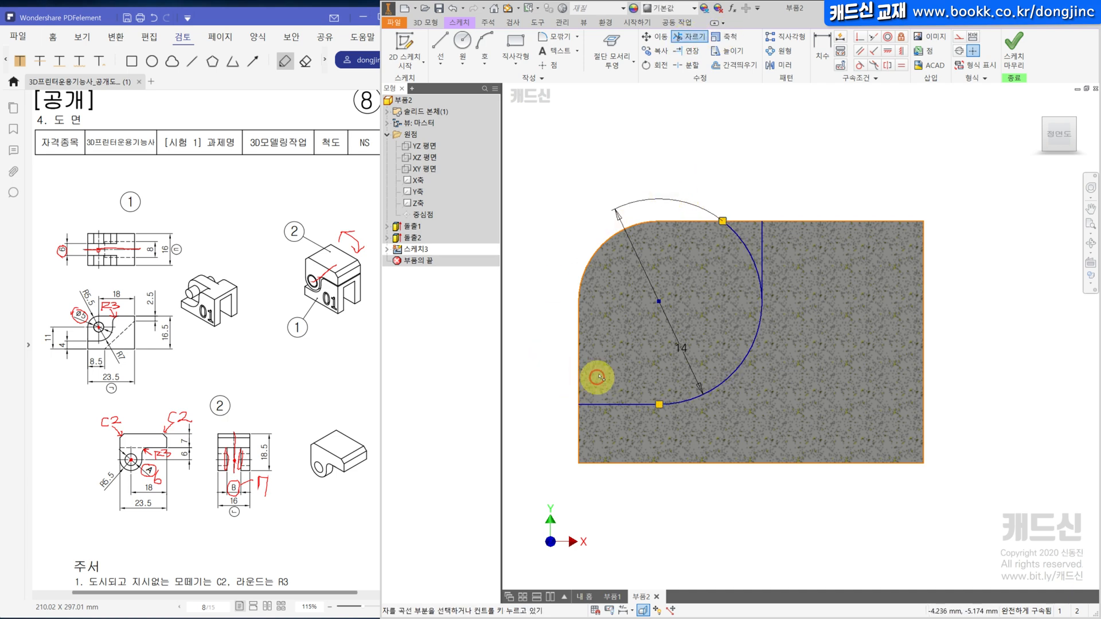
click(732, 235)
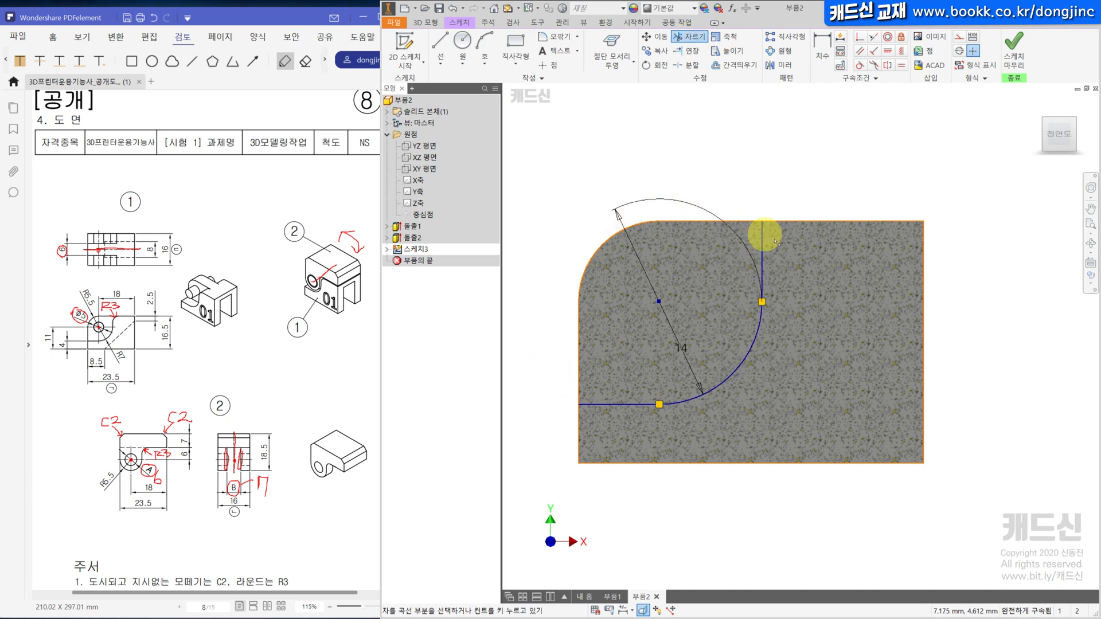
Extrude the region outside the arc and lines 16 mm symmetrically, joining it to the body
key(e)
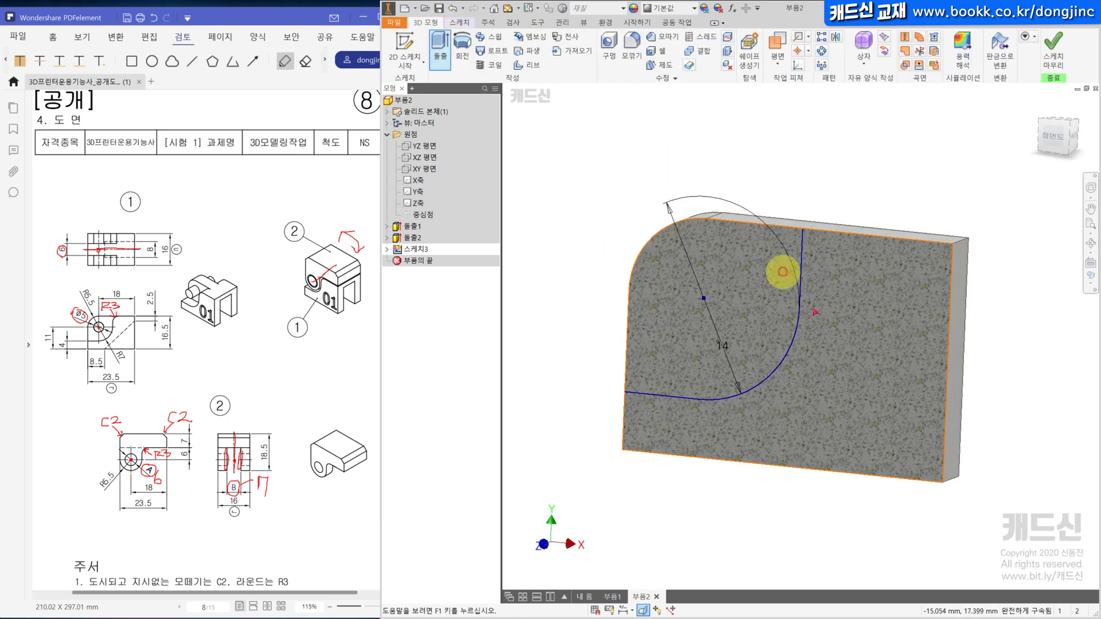
click(849, 374)
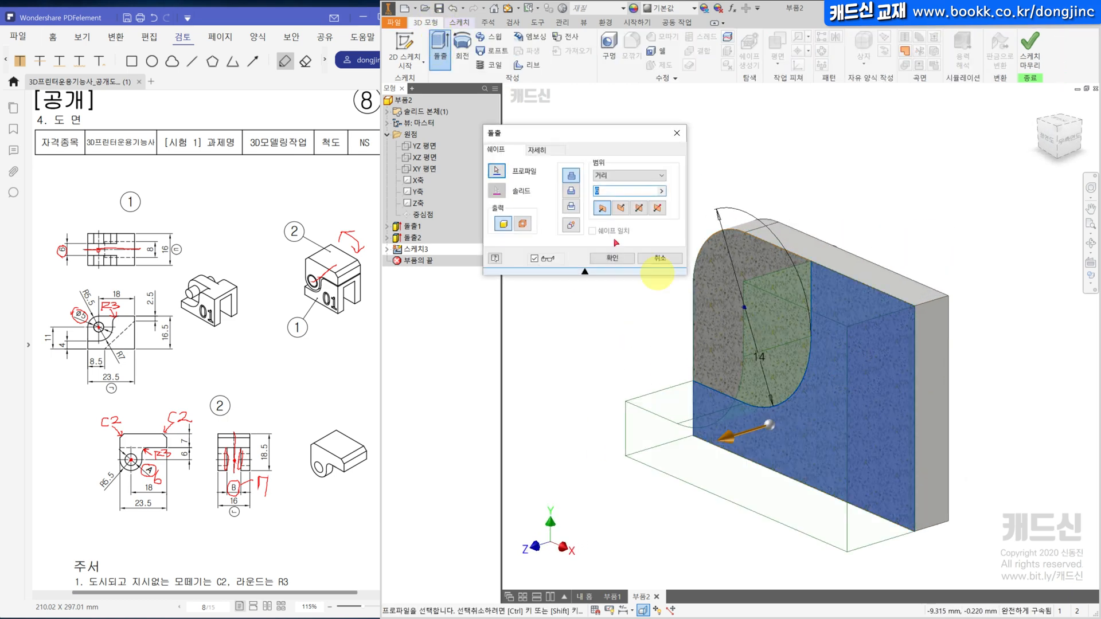
click(637, 207)
drag(619, 189, 453, 184)
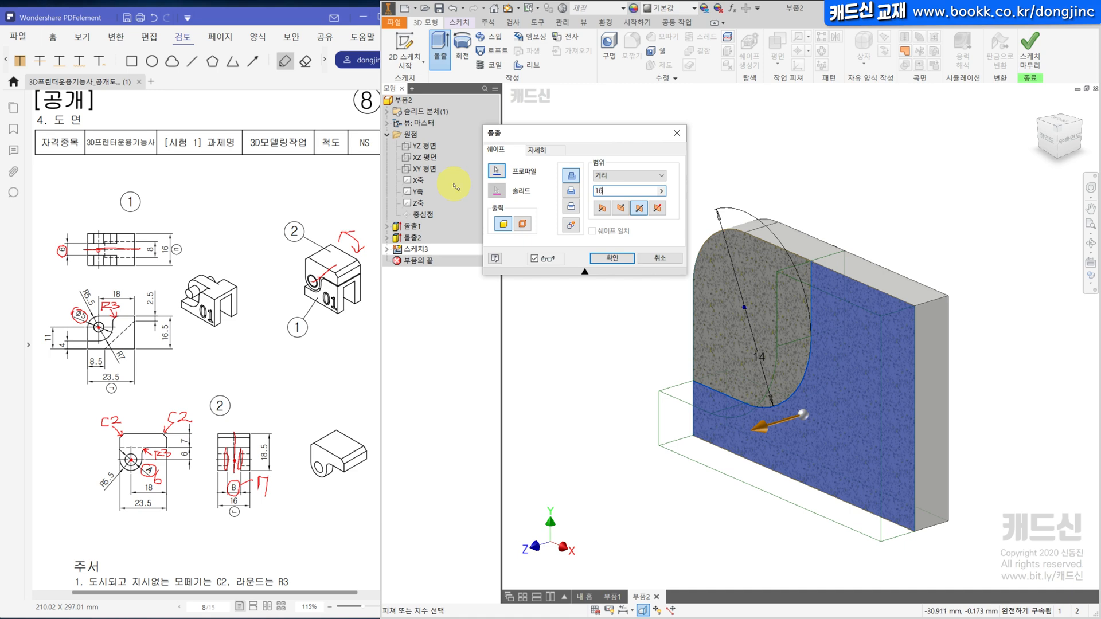
text(16)
key(Return)
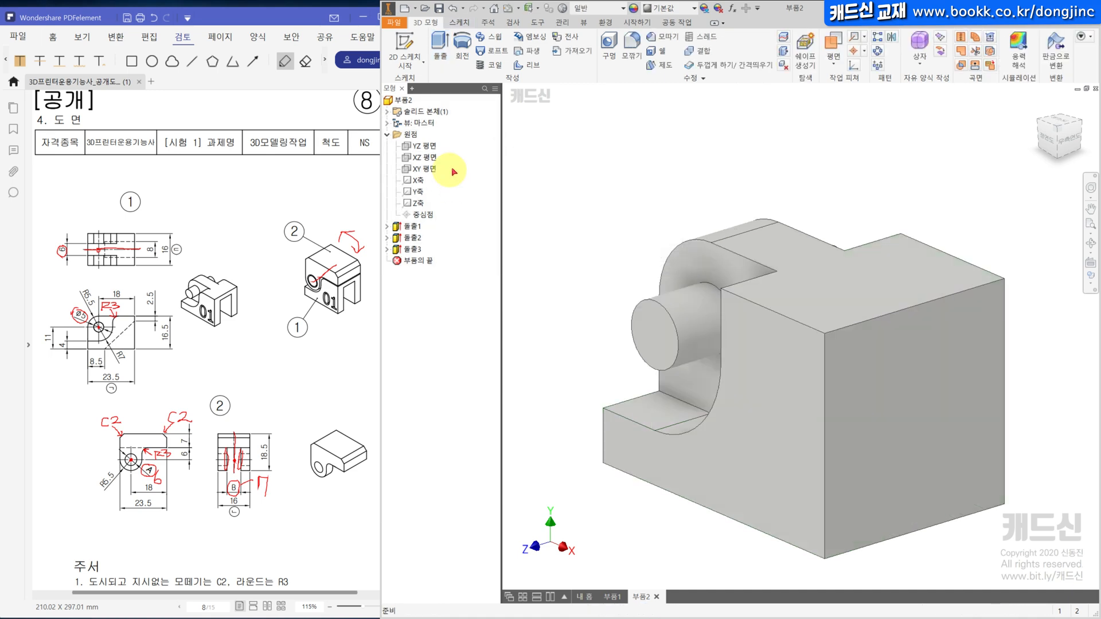
Fillet the two upper edges of the widened block beside the pin with a 3 mm radius
click(633, 51)
click(762, 279)
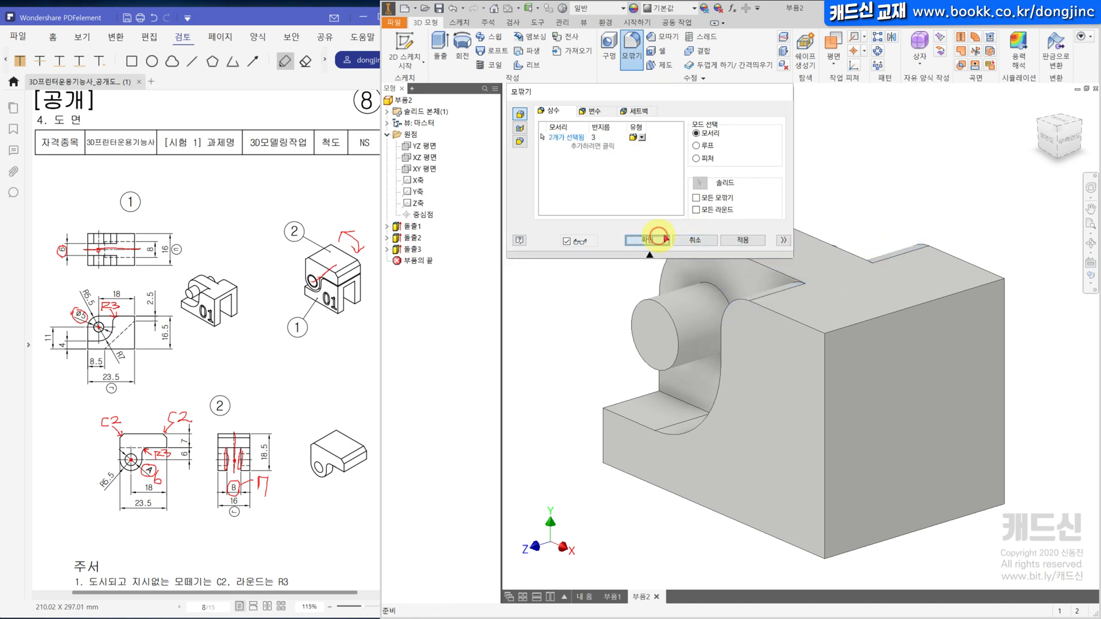
click(650, 240)
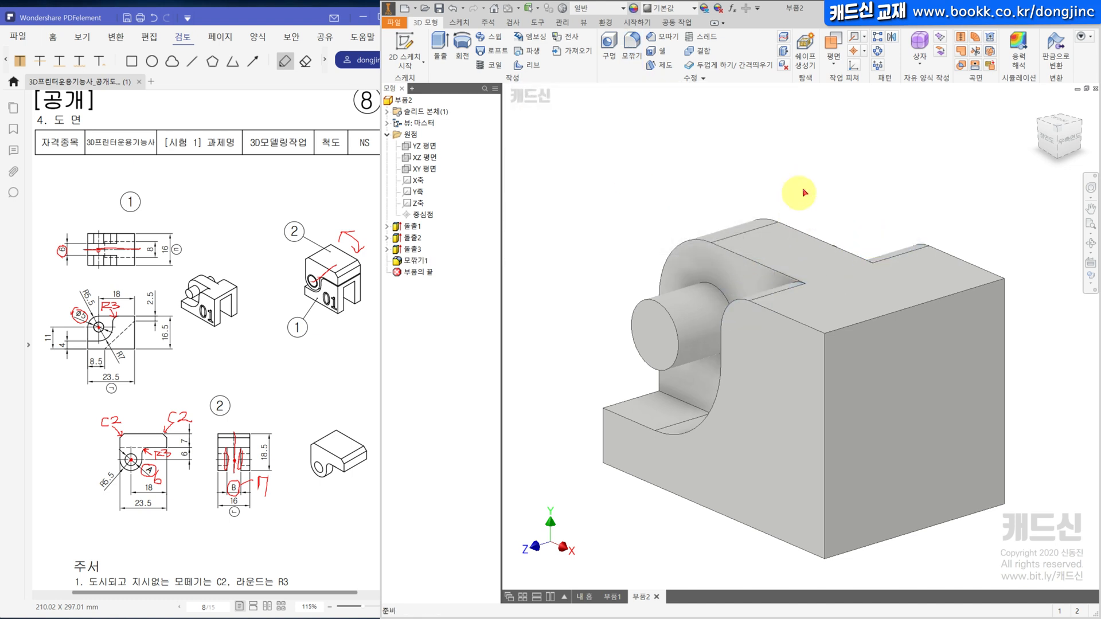
Start another sketch on the XY origin plane, slice the view at it and project the body's cut edges
click(424, 168)
key(s)
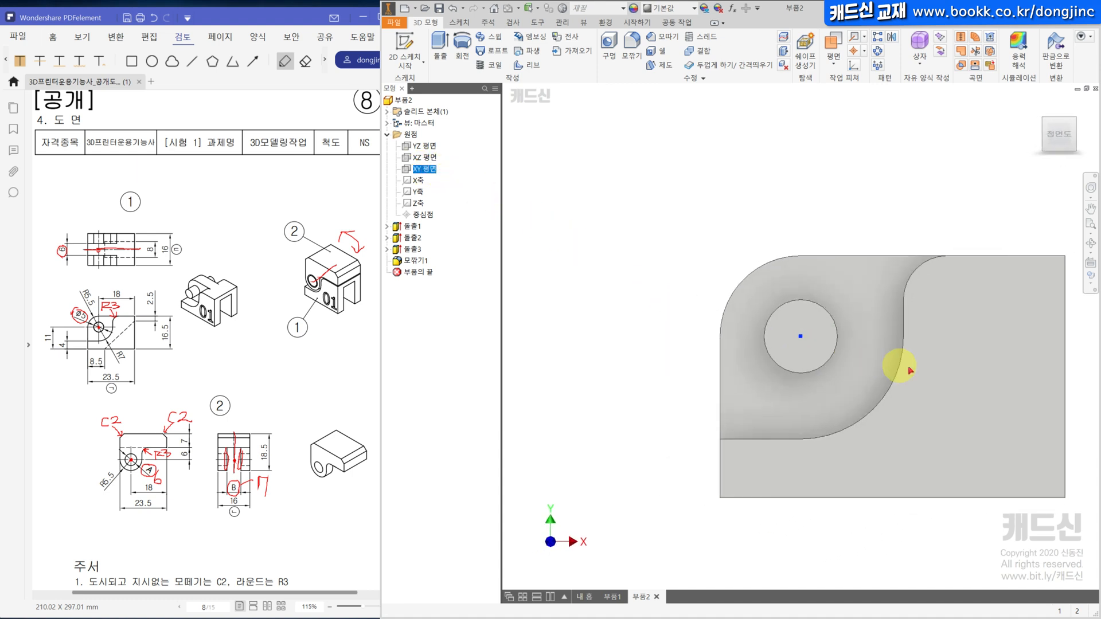
key(F7)
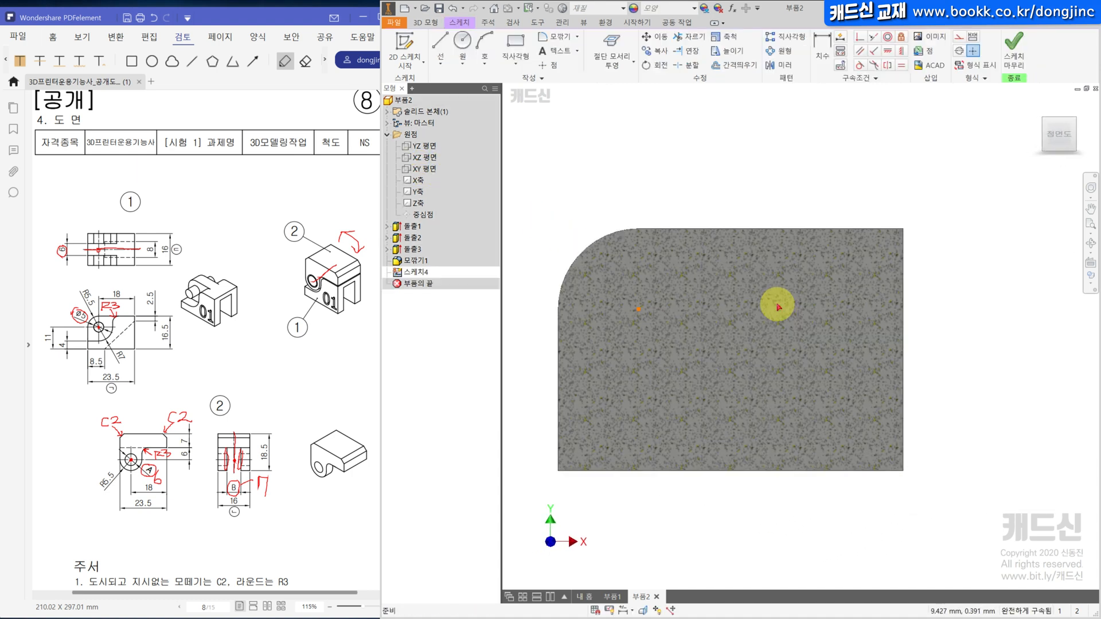
click(614, 43)
Draw a slanted line across the lower-right corner, from the body's right edge to its bottom edge
click(440, 41)
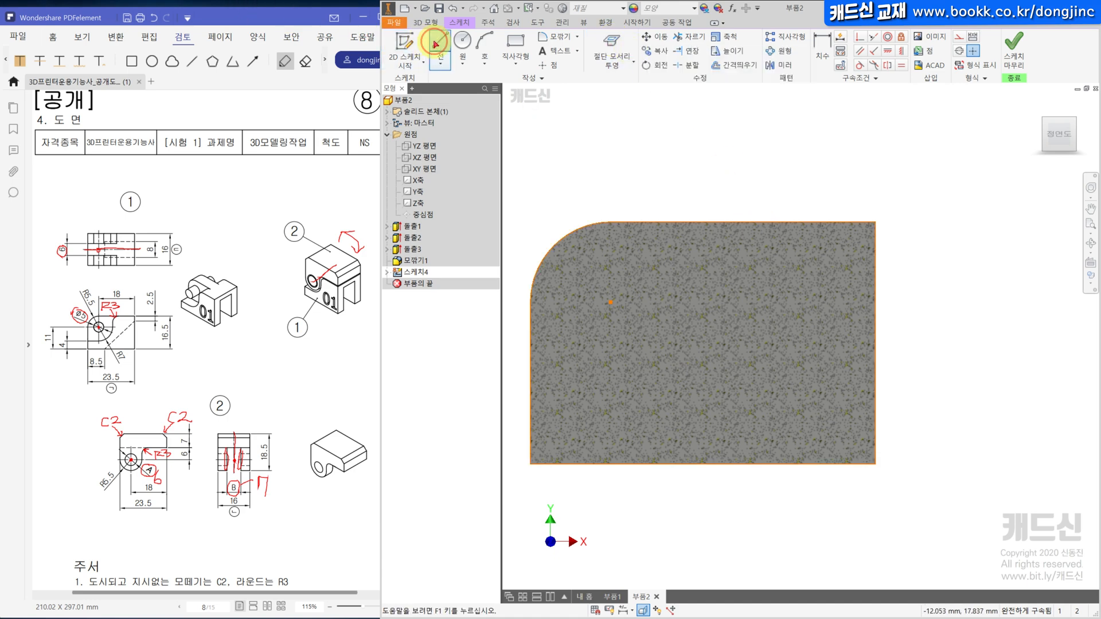
click(874, 294)
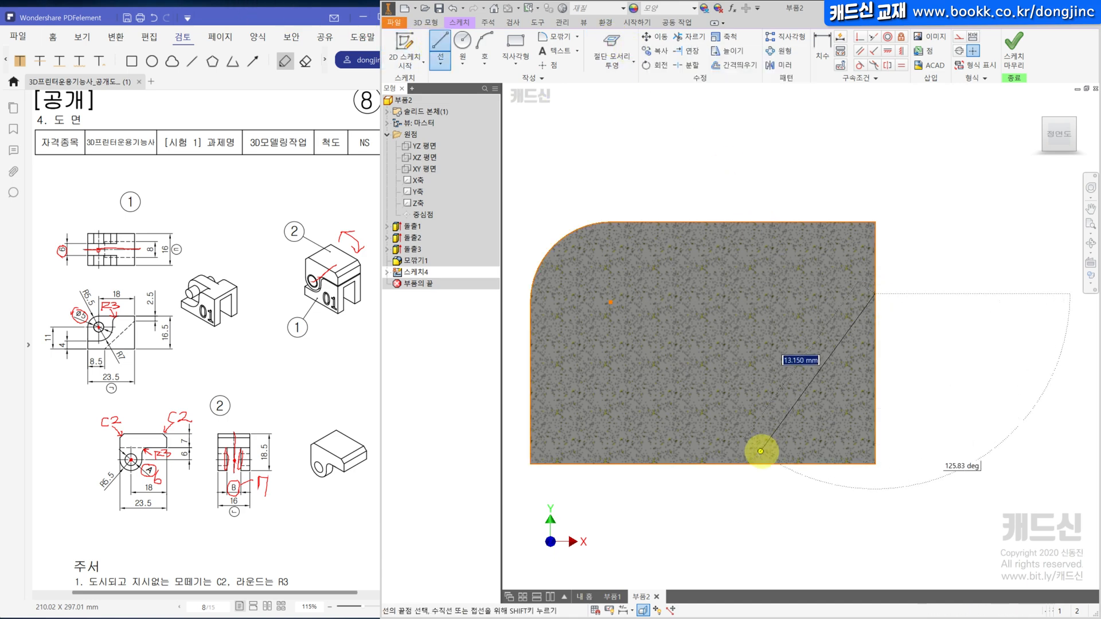
click(758, 462)
key(Escape)
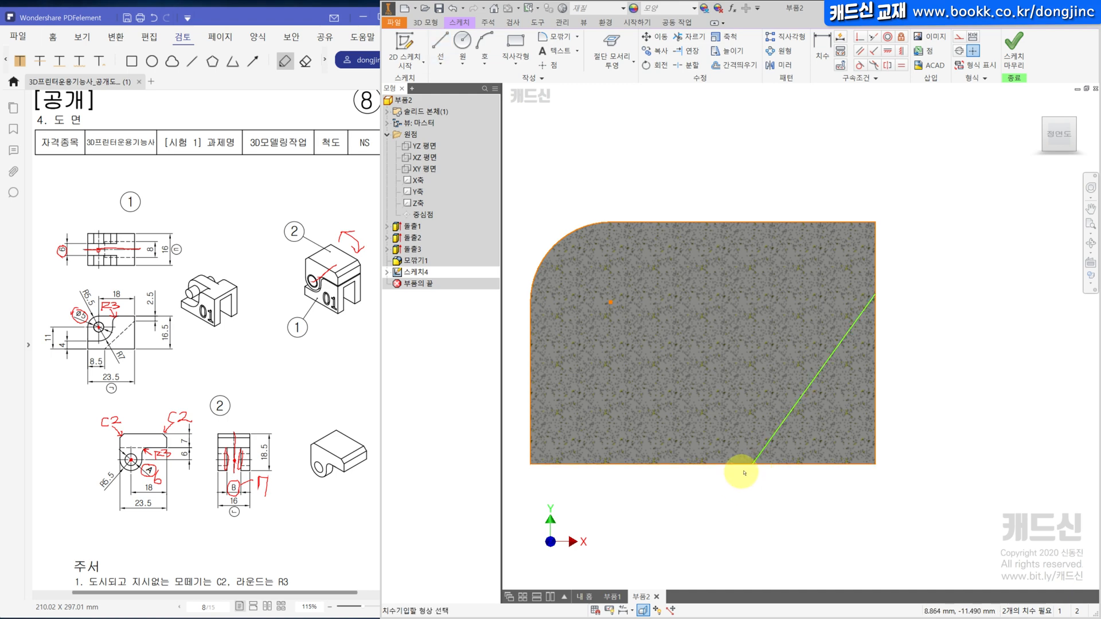
Dimension the slanted line's lower end 8.5 mm from the left edge and its upper end 2.5 mm below the top corner
key(d)
click(752, 462)
click(531, 425)
click(566, 493)
text(8.5)
key(Return)
click(874, 294)
click(875, 221)
click(948, 261)
text(2.5)
key(Return)
Cut the triangular region through the body with an 8 mm symmetric extrusion
key(e)
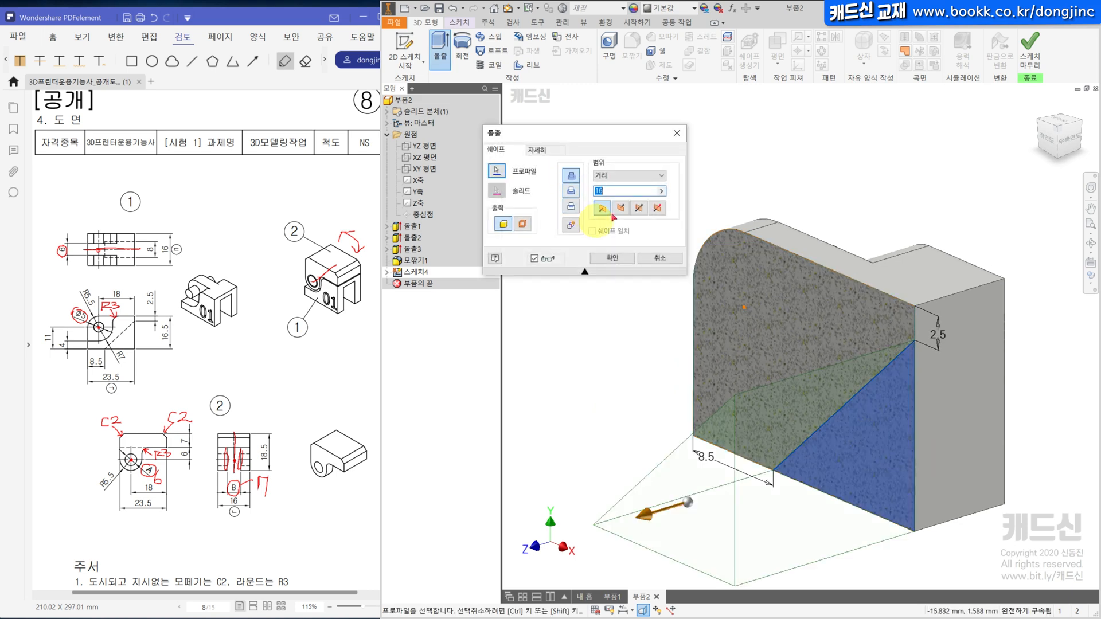
click(638, 207)
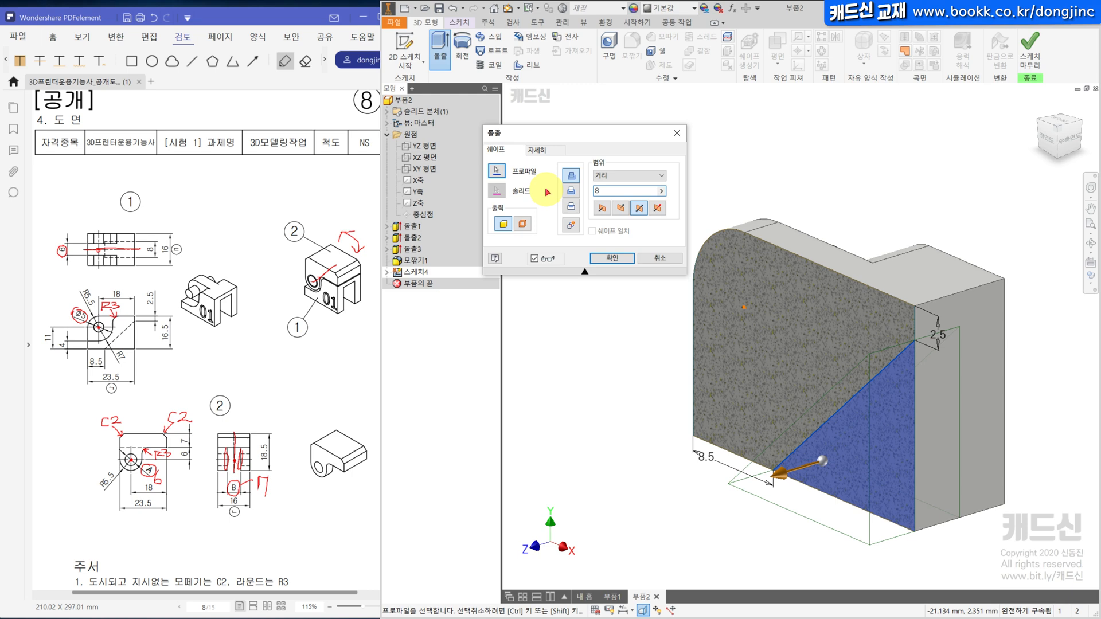
click(571, 189)
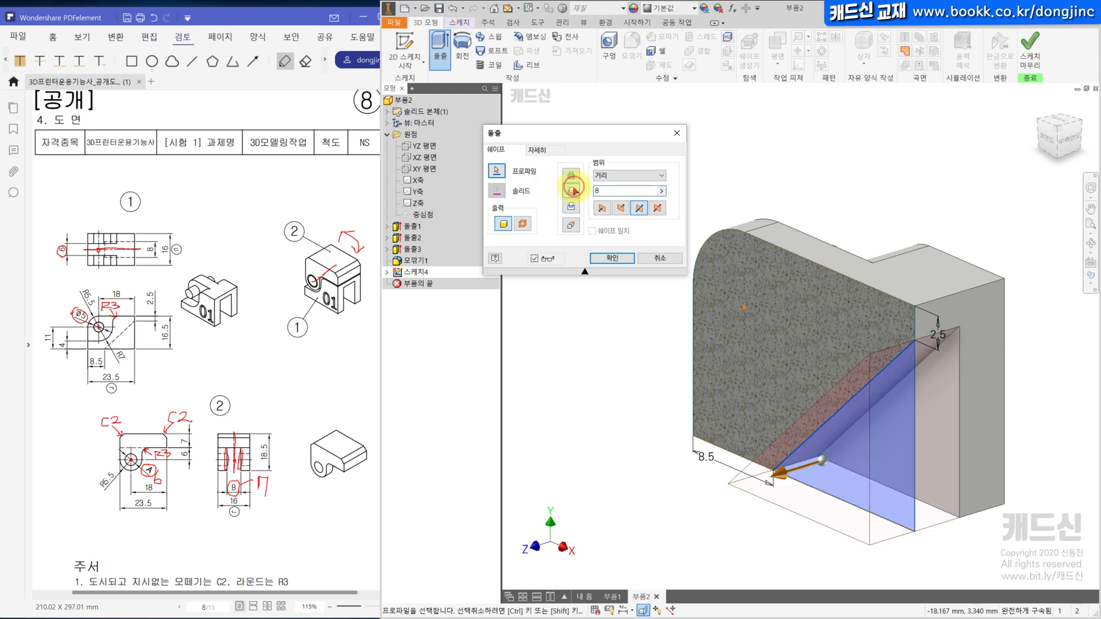
click(615, 259)
Start a sketch on the body's front face and add the text 01 in the area below and right of the pin
click(768, 457)
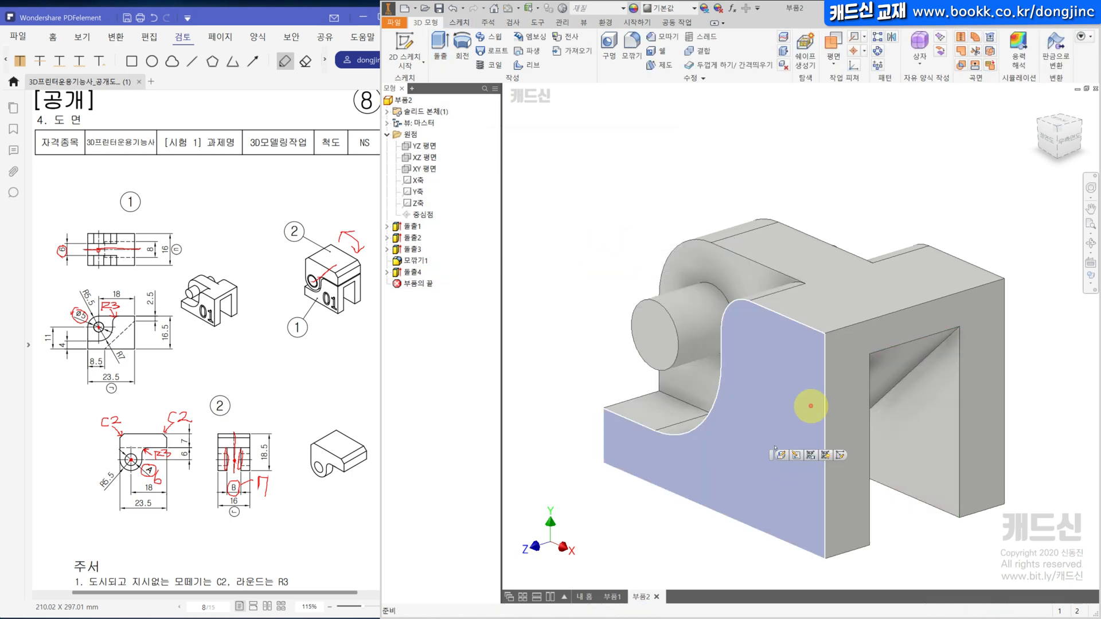
click(405, 46)
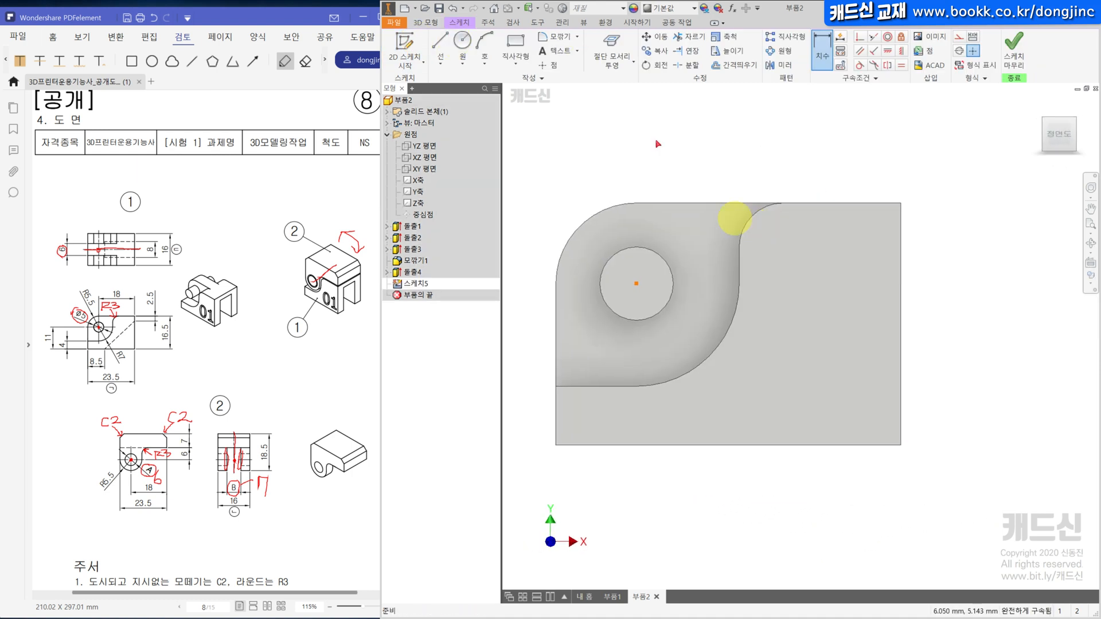
click(552, 53)
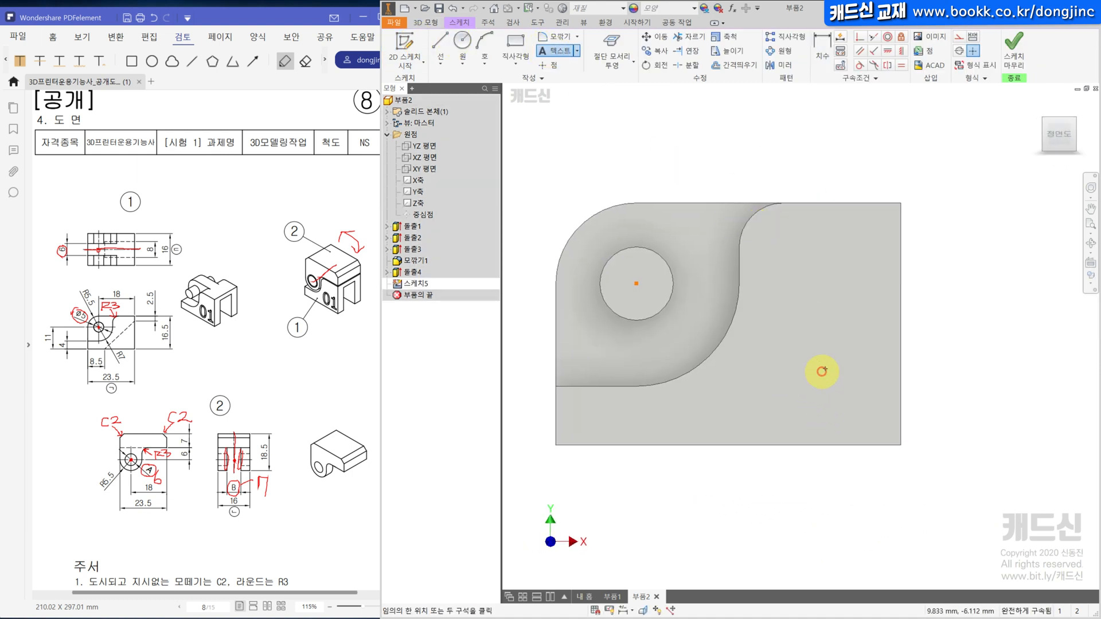
click(825, 368)
text(01)
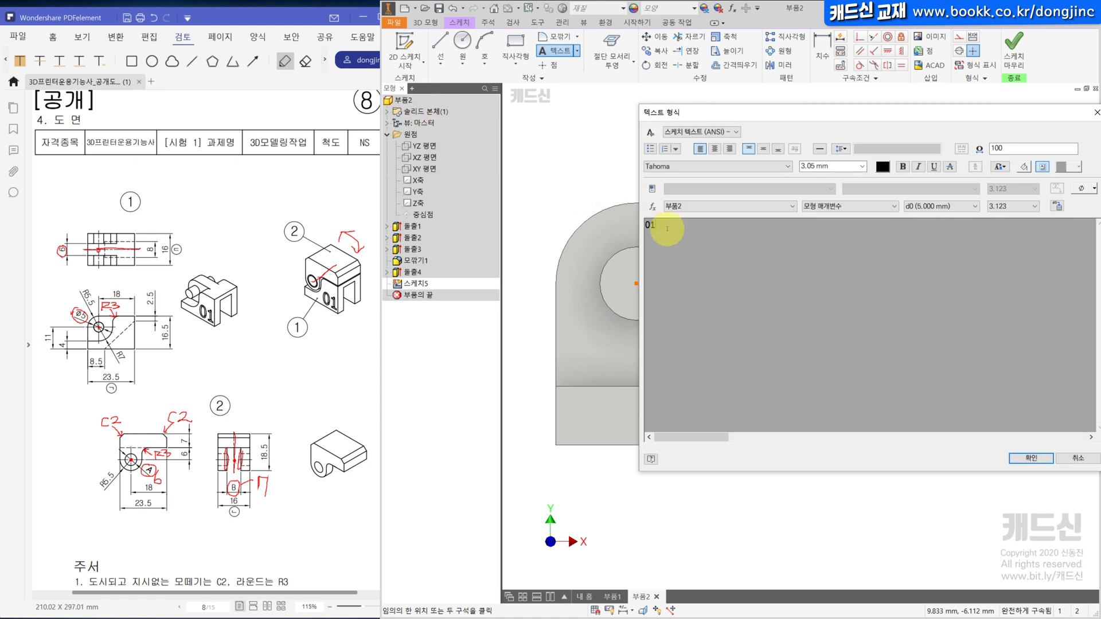
Set the 01 text height to 7 mm and position the text in the face's lower-right corner
drag(664, 228, 626, 225)
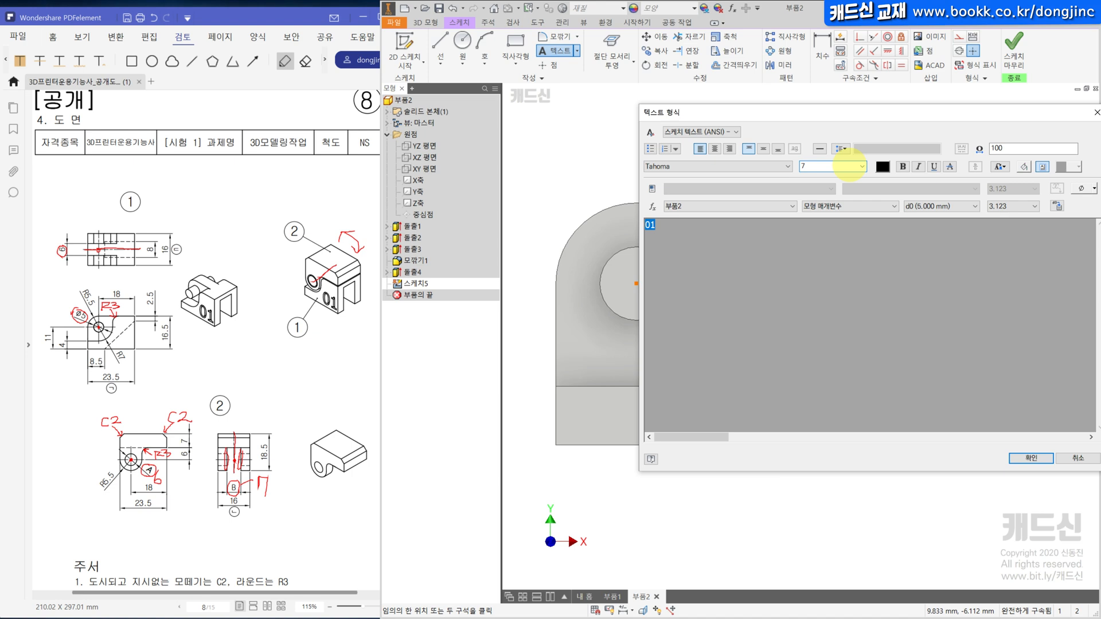
key(Return)
mouse_move(894, 420)
mouse_down()
mouse_move(864, 377)
mouse_move(869, 389)
mouse_up()
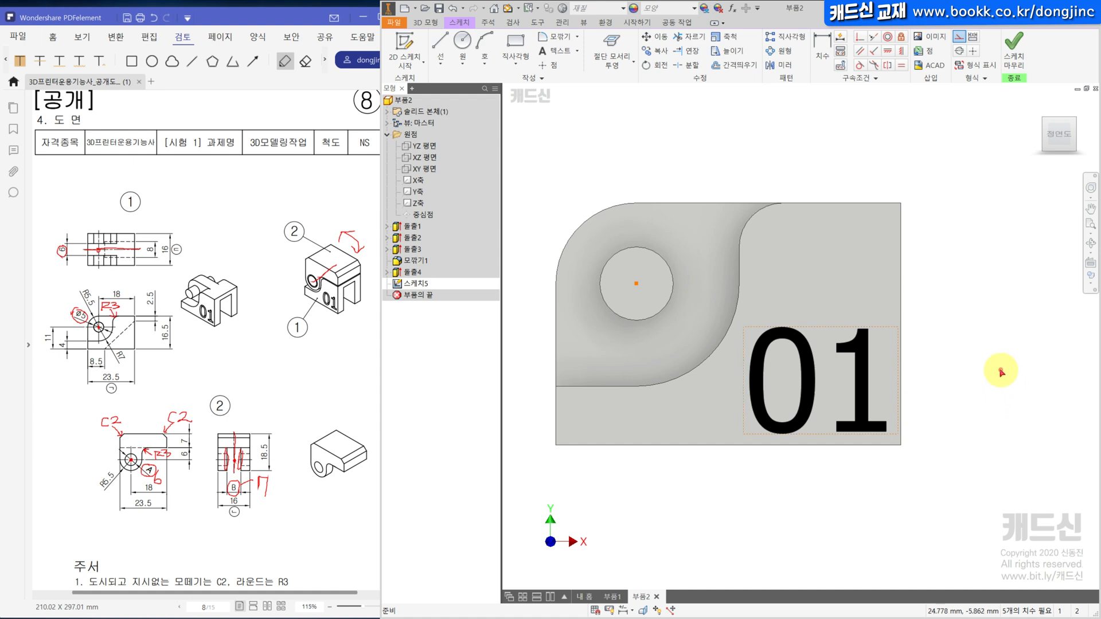
Engrave the 01 text into the front face with a 1 mm deep extruded cut
click(425, 22)
click(439, 49)
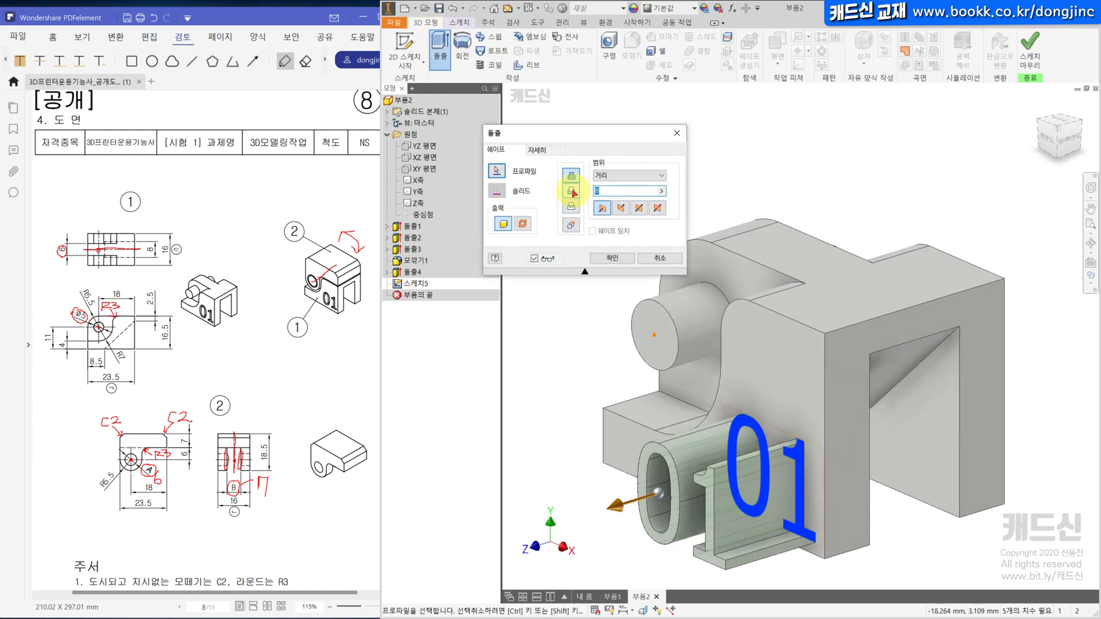
click(571, 192)
double_click(615, 186)
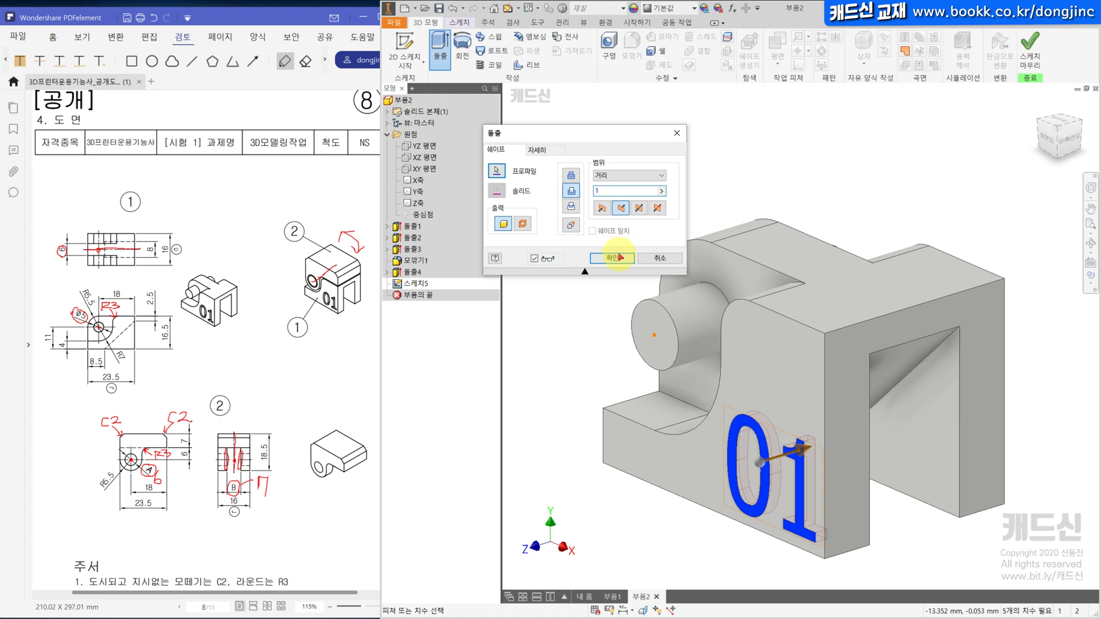
click(613, 258)
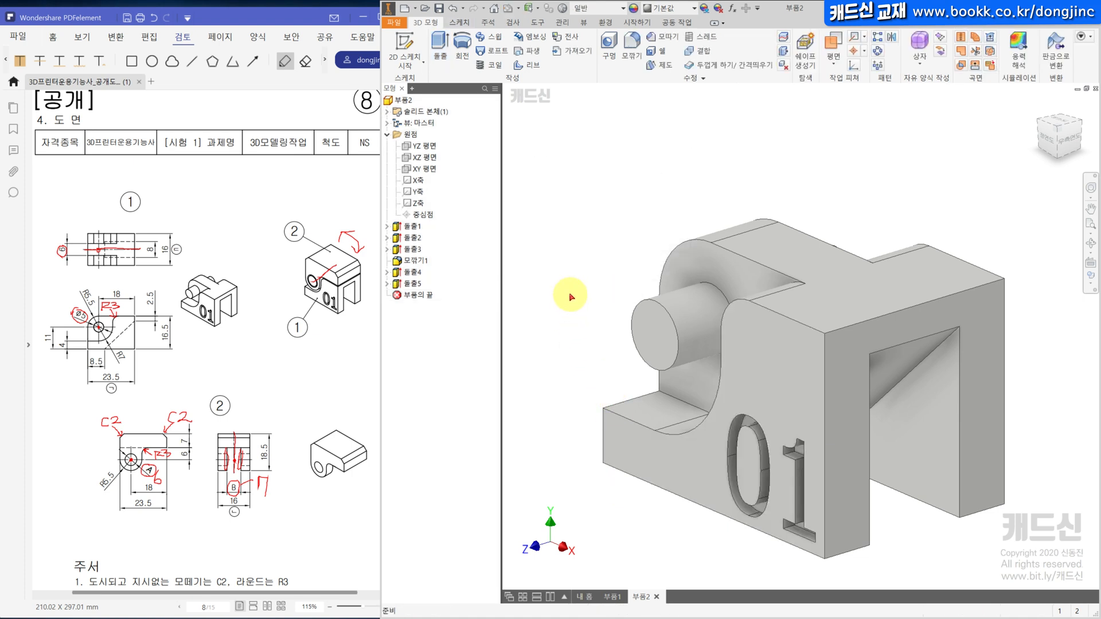
Display the part shaded with hidden edges and check it from the front and top against the drawing
key(F6)
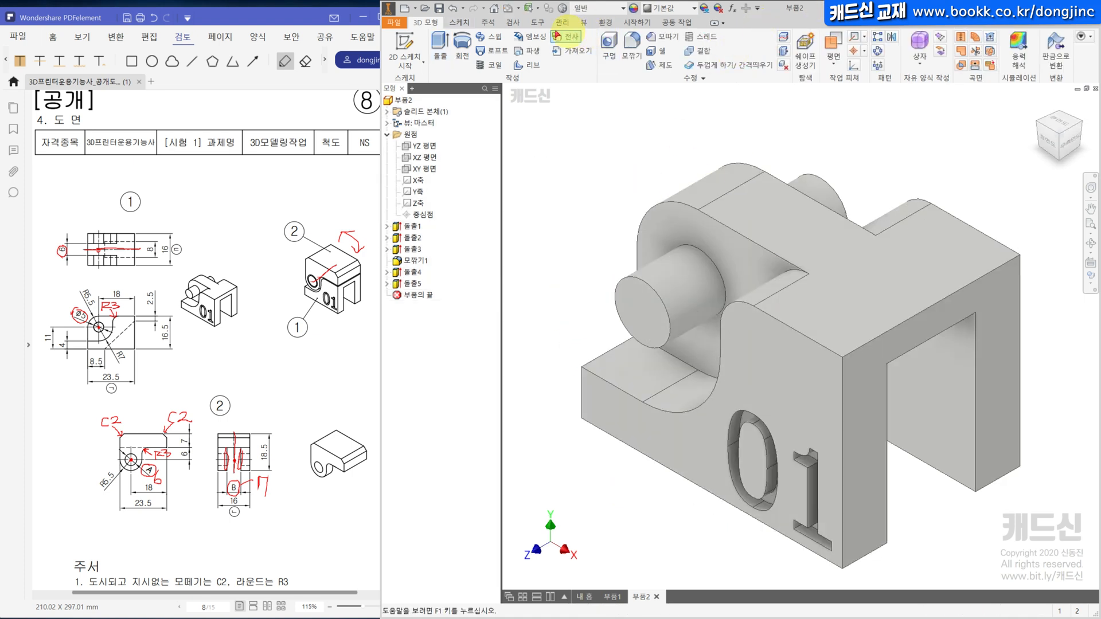
click(583, 24)
click(508, 49)
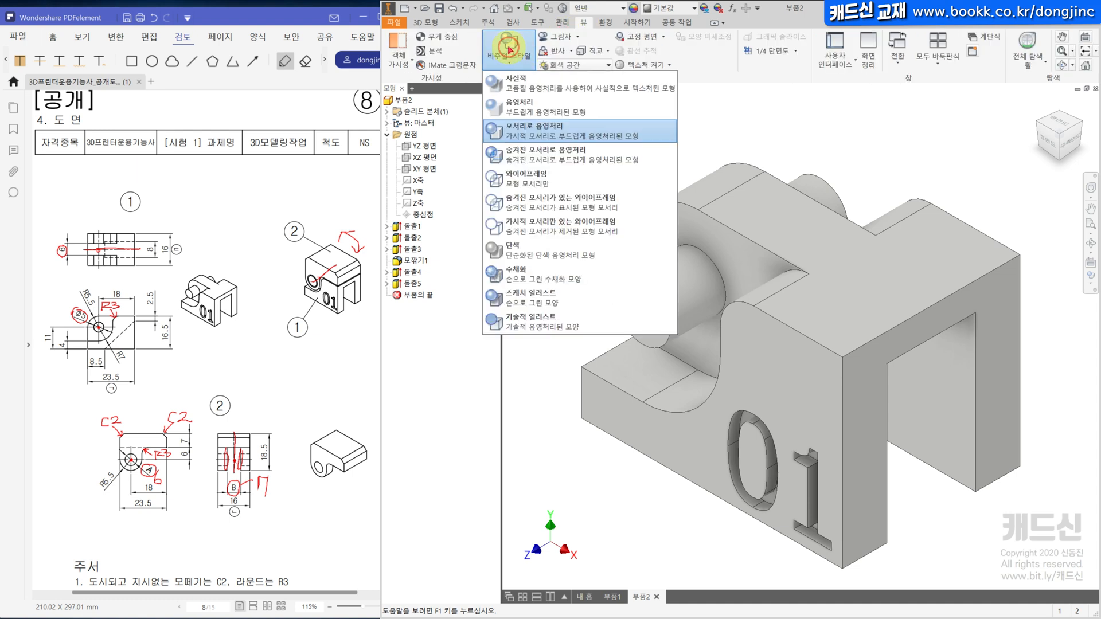
click(524, 153)
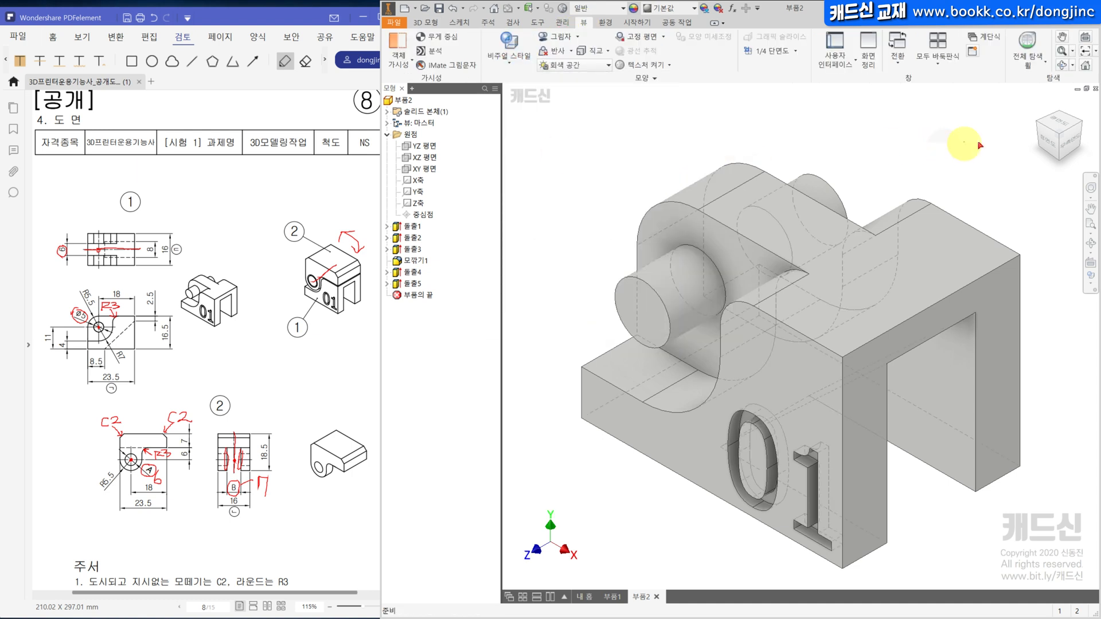
click(1048, 144)
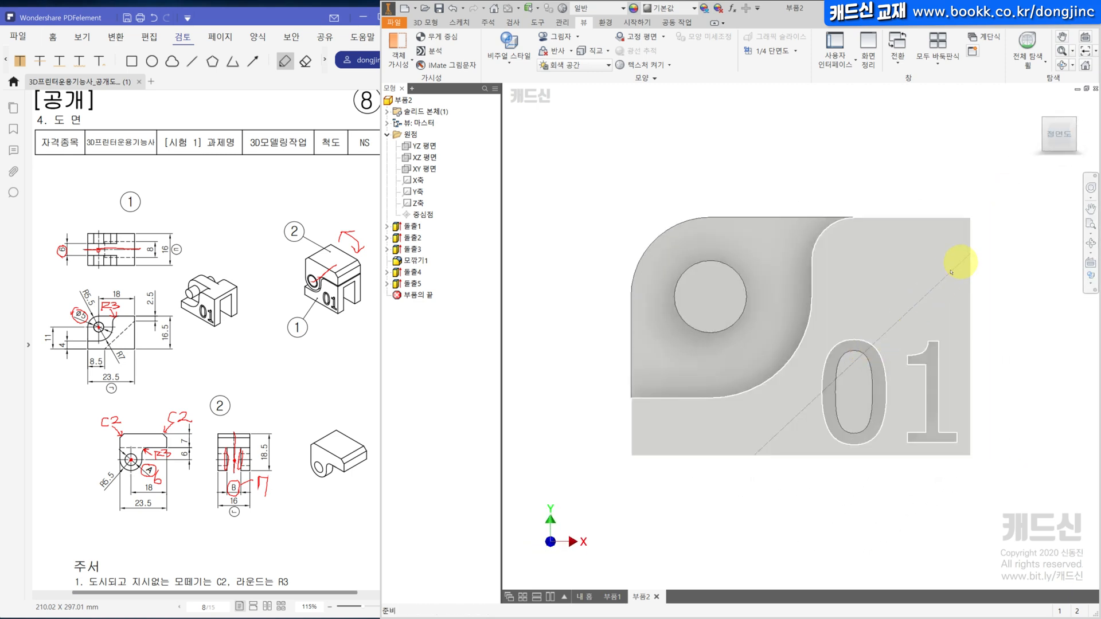
click(1061, 115)
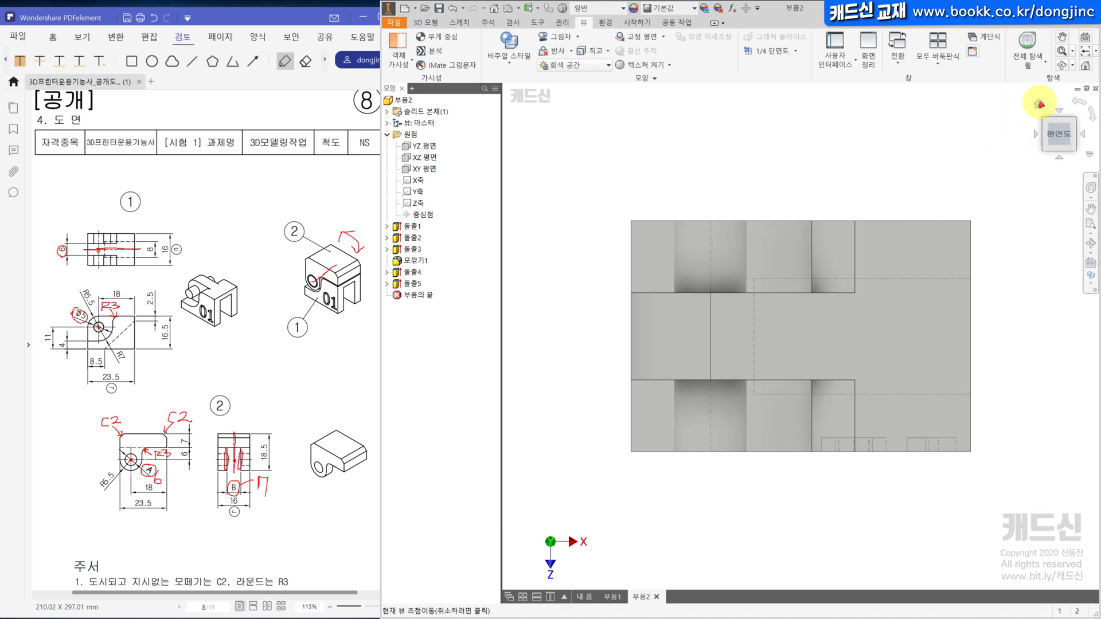
Return to the home view and restore the shaded with edges visual style
click(1038, 104)
click(509, 48)
click(520, 133)
click(517, 213)
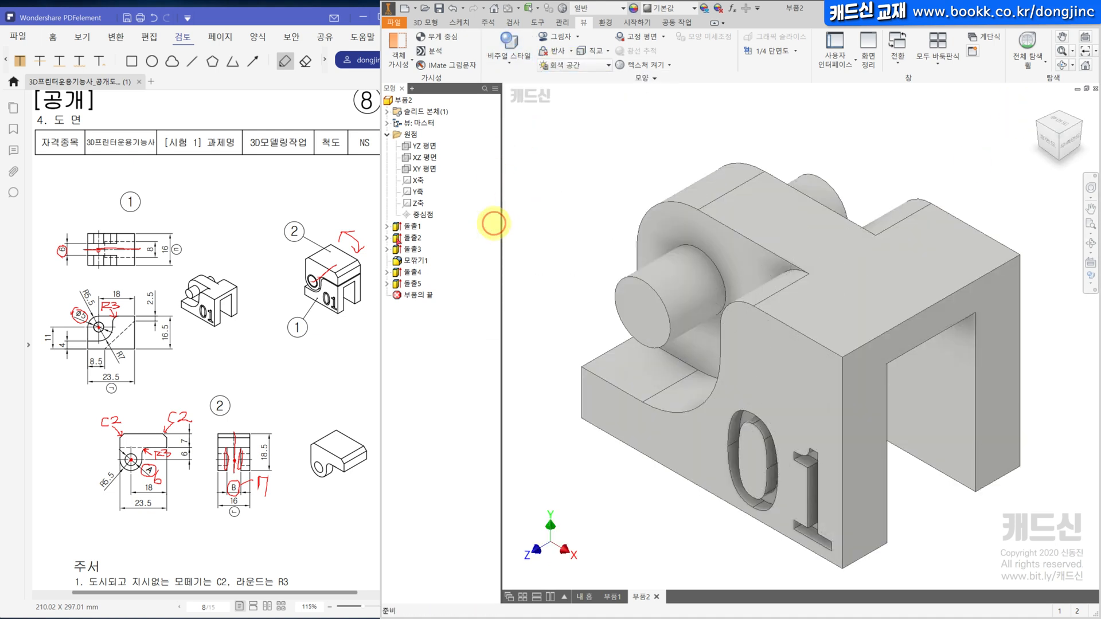
Examine the sketches under the first two extrusions to compare their dimensions with the drawing
click(387, 226)
click(416, 238)
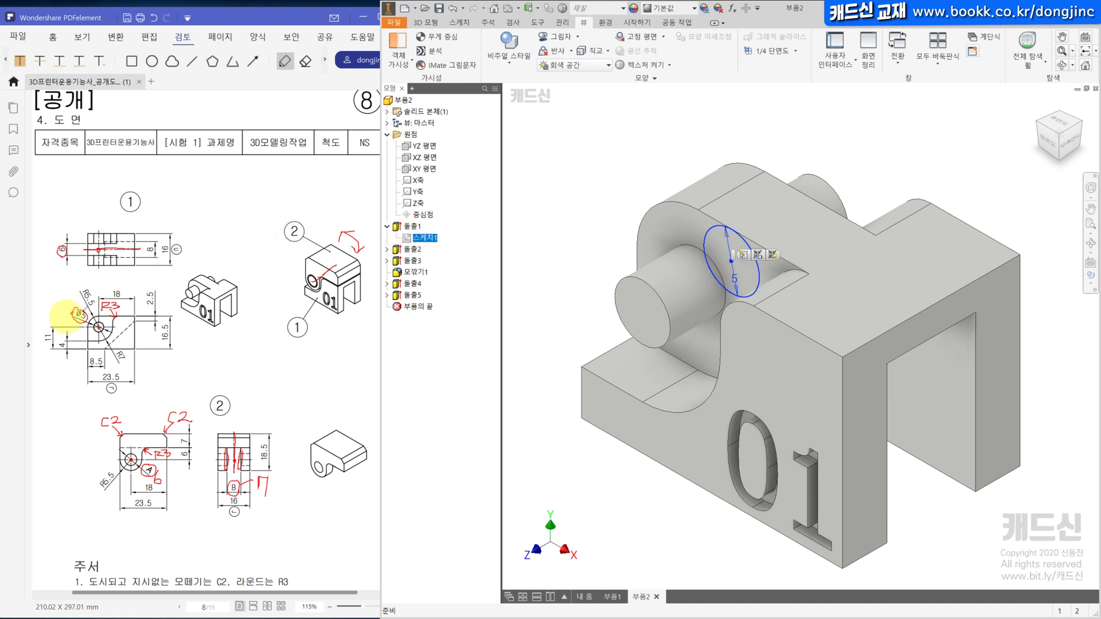
click(387, 250)
click(418, 261)
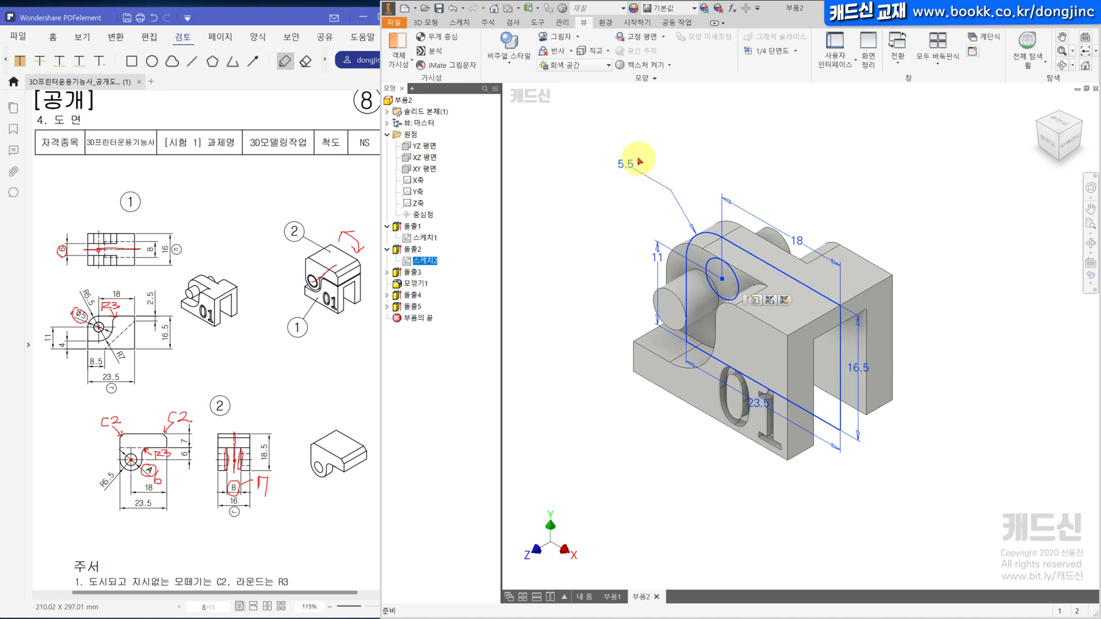
click(730, 166)
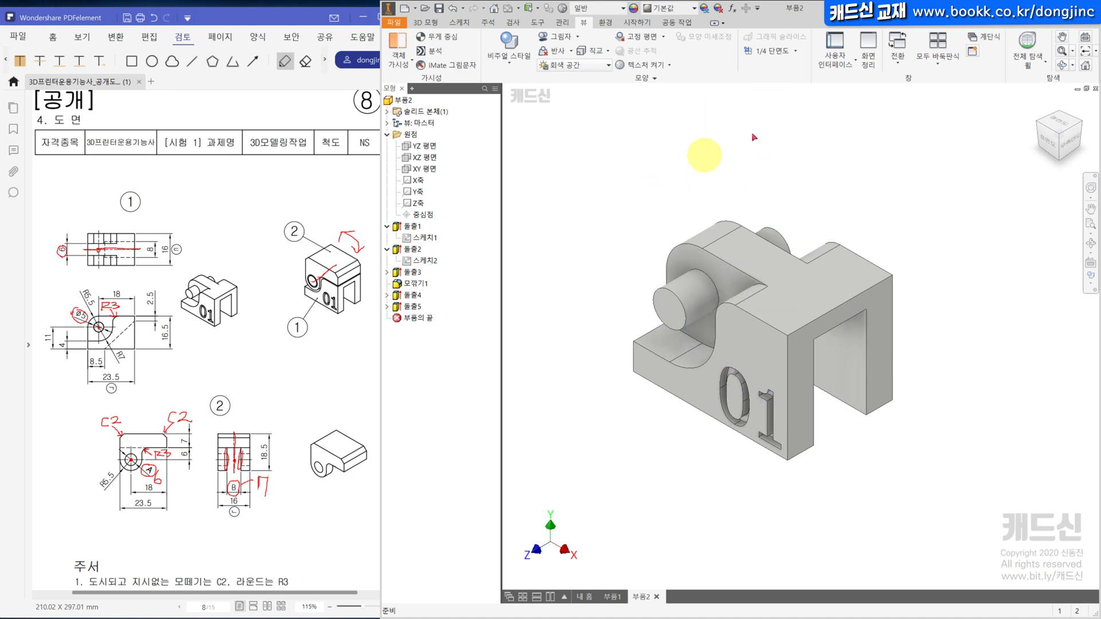
middle_click(759, 129)
middle_click(759, 129)
Save the part as 01_01 in the 공개도면08 folder
click(439, 9)
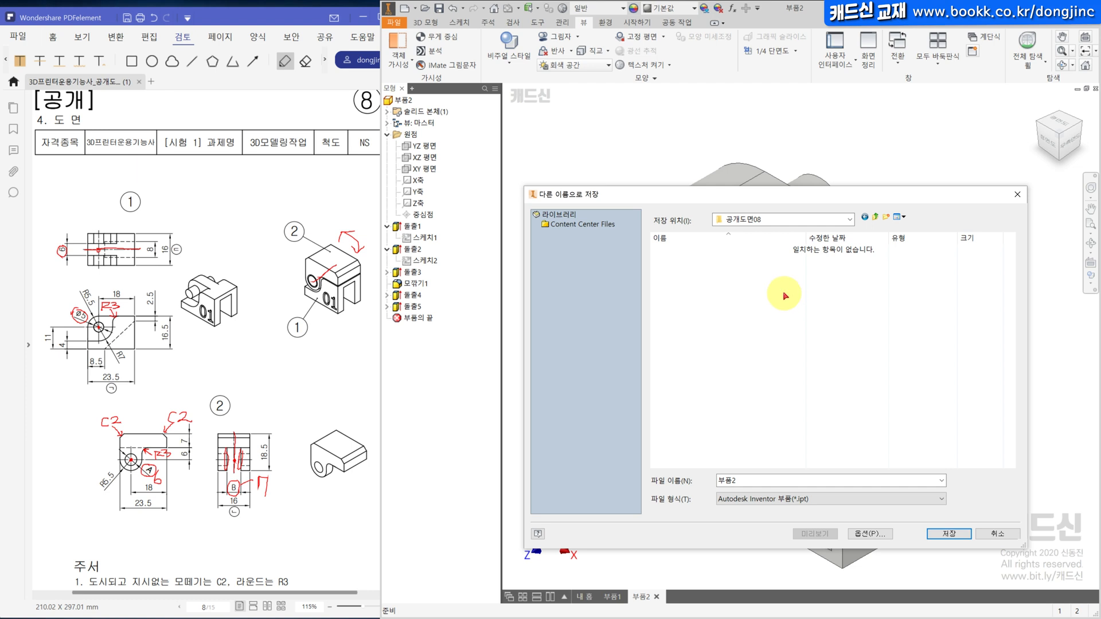
double_click(766, 480)
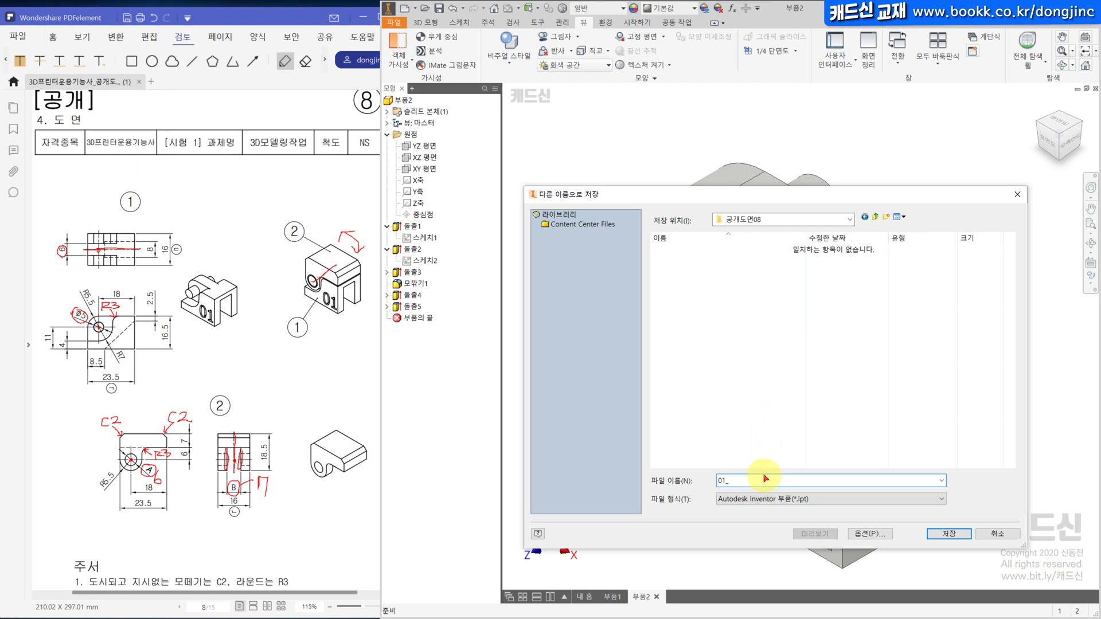
click(963, 538)
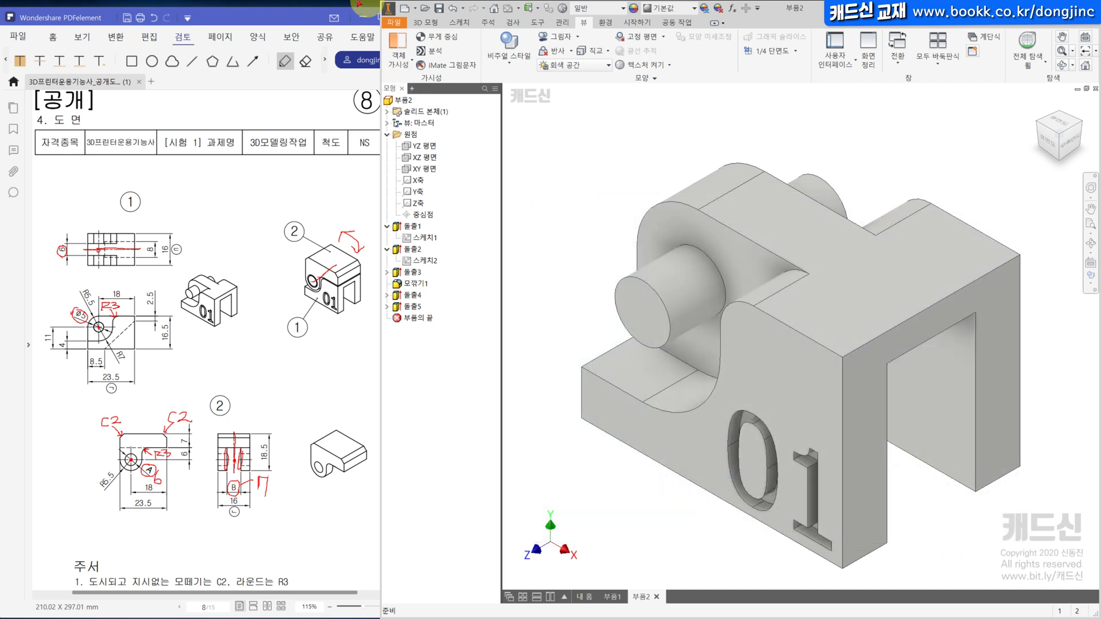
Save a copy of the part in STEP format as 01_01.stp
click(393, 22)
mouse_move(443, 139)
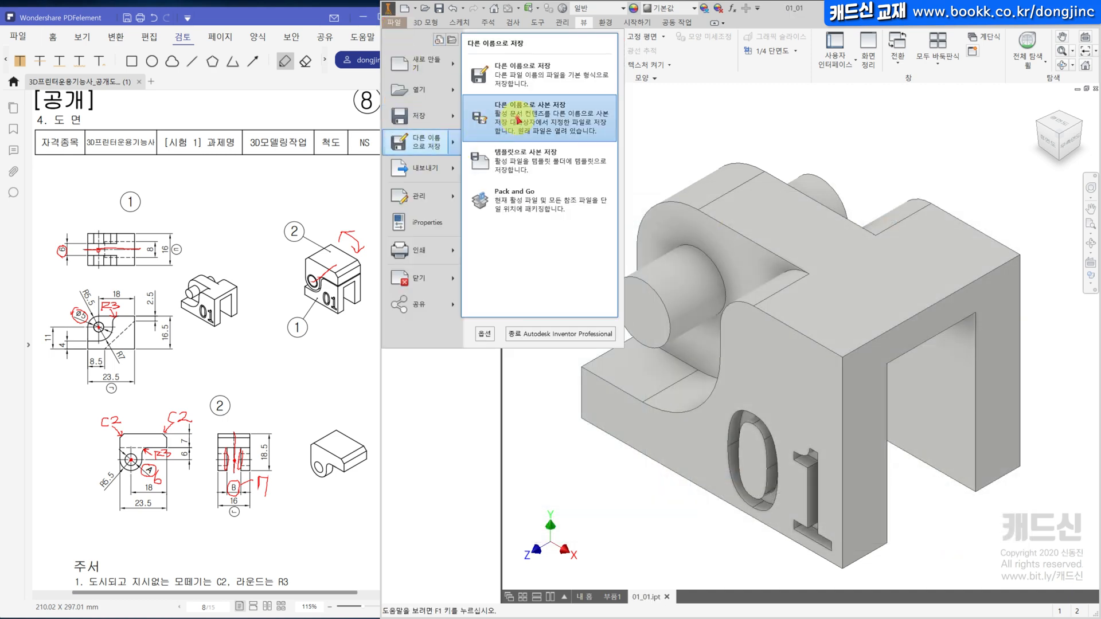
click(517, 121)
click(762, 498)
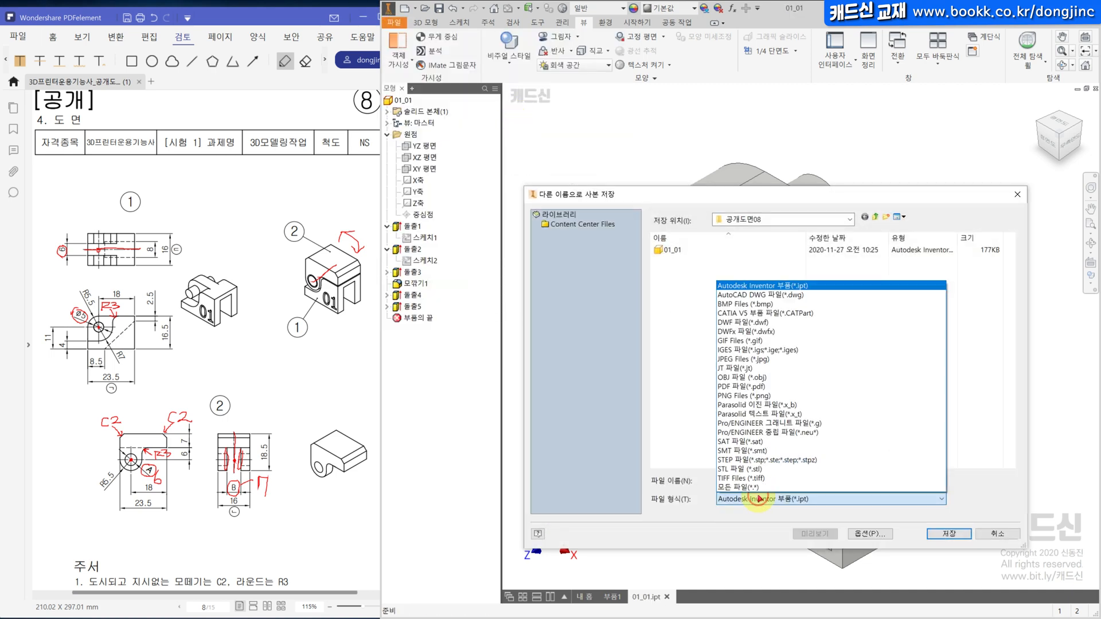
click(753, 460)
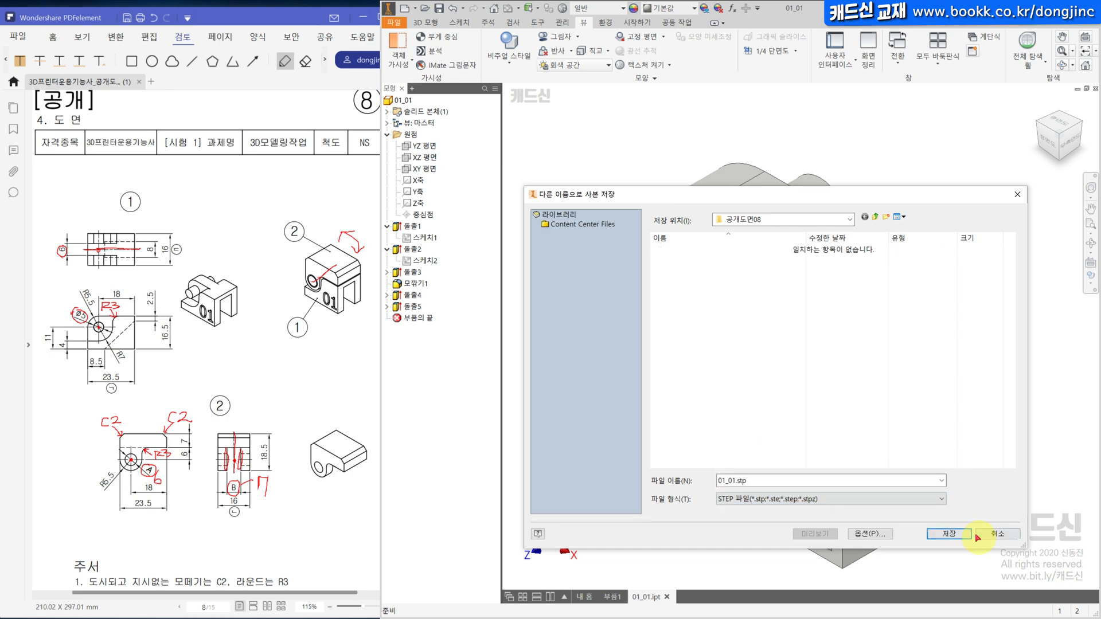
click(950, 533)
Create a new part from the Standard.ipt template and start a sketch on its XY plane
click(406, 9)
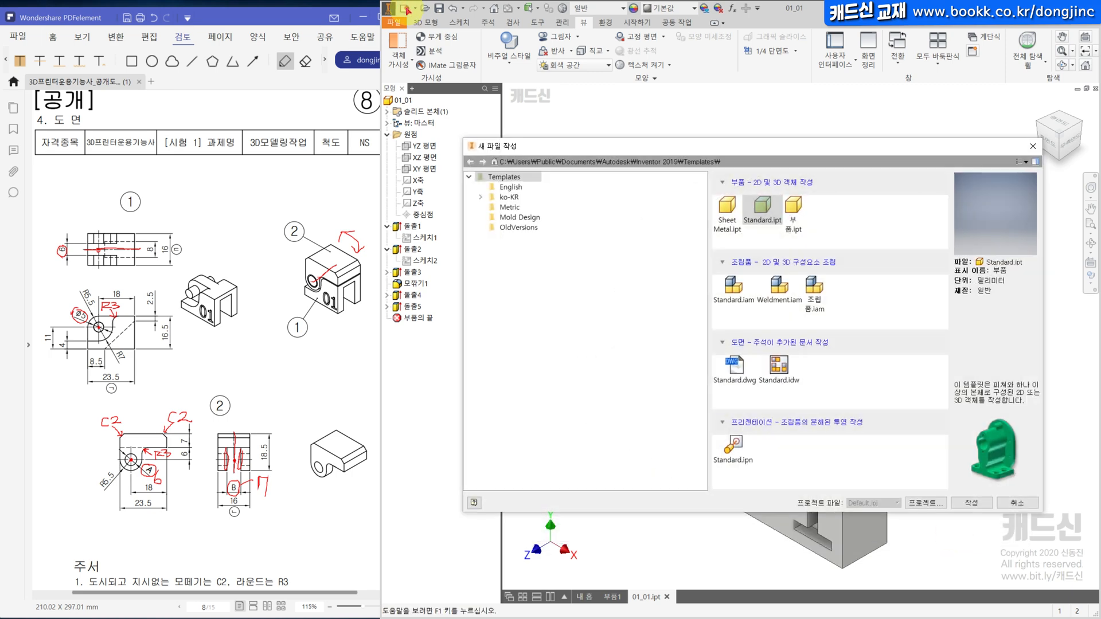
click(763, 201)
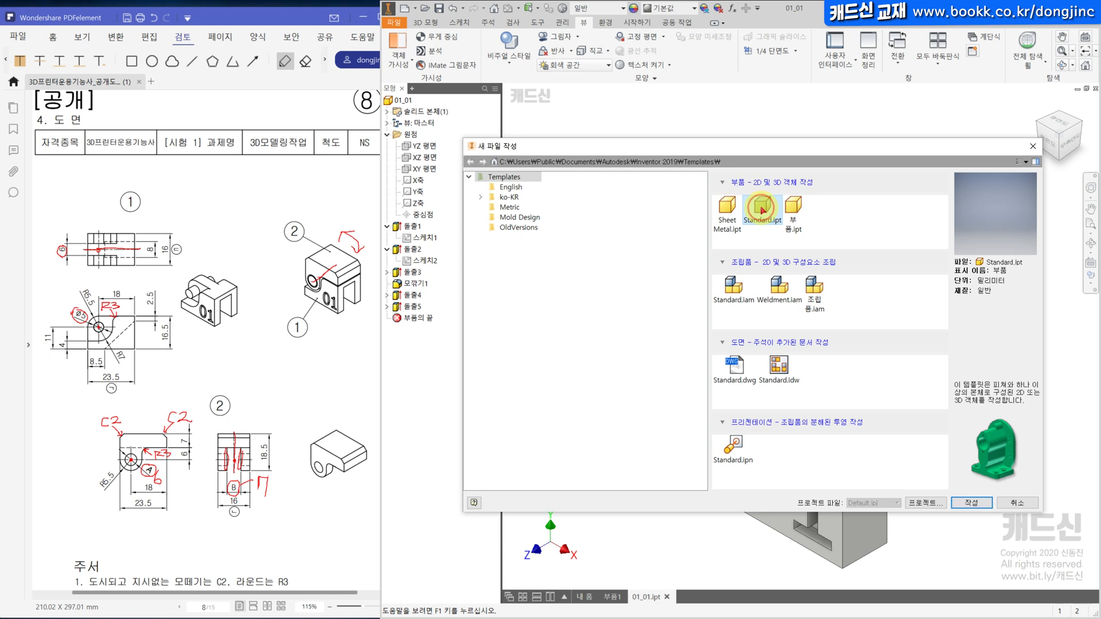
double_click(762, 206)
click(693, 345)
key(s)
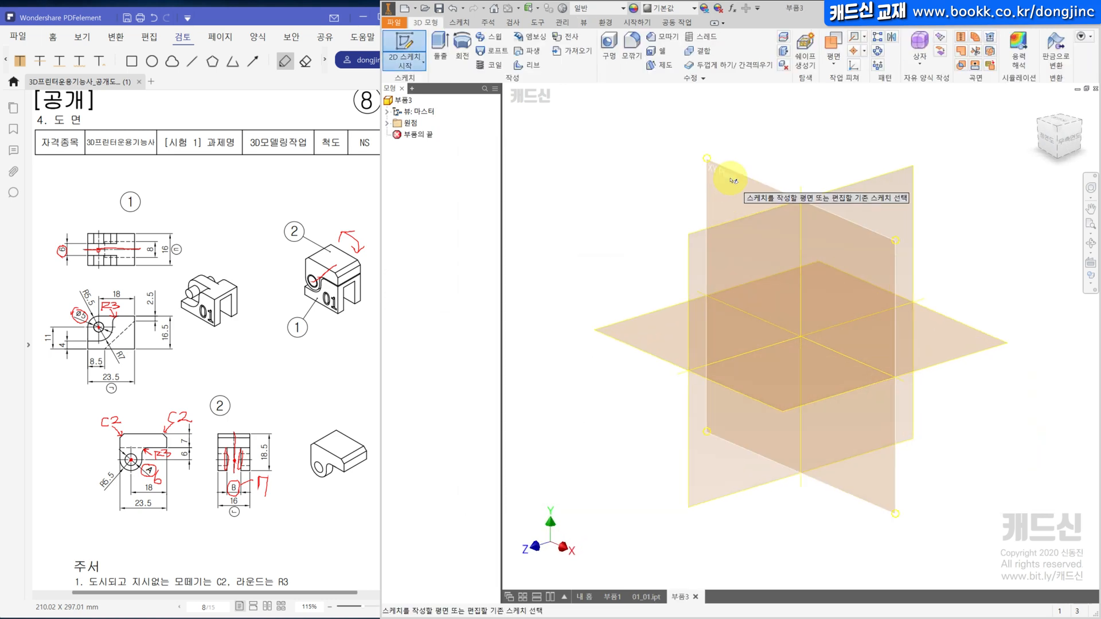
click(732, 181)
Draw two concentric circles centred on the origin, 6 mm and 11 mm (5.5*2) in diameter
key(c)
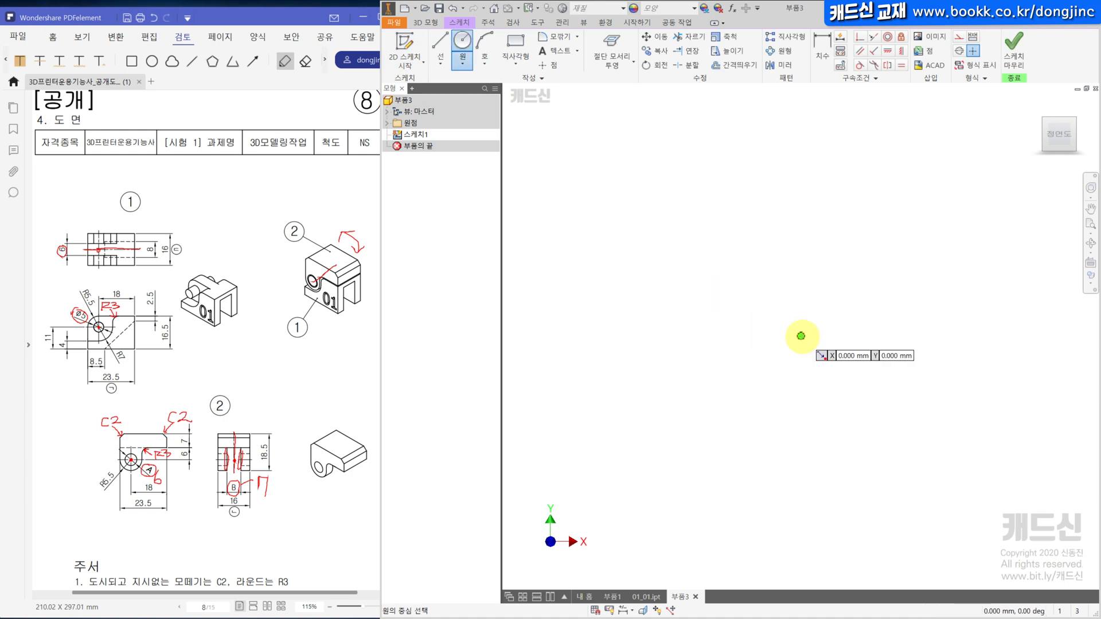
click(749, 333)
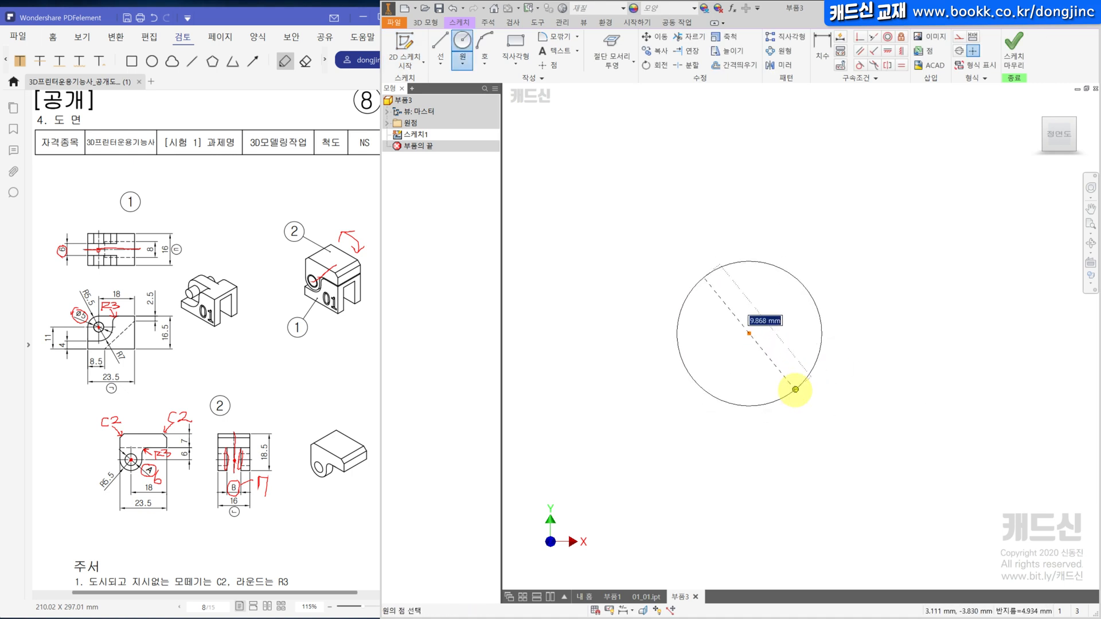
text(6)
key(Return)
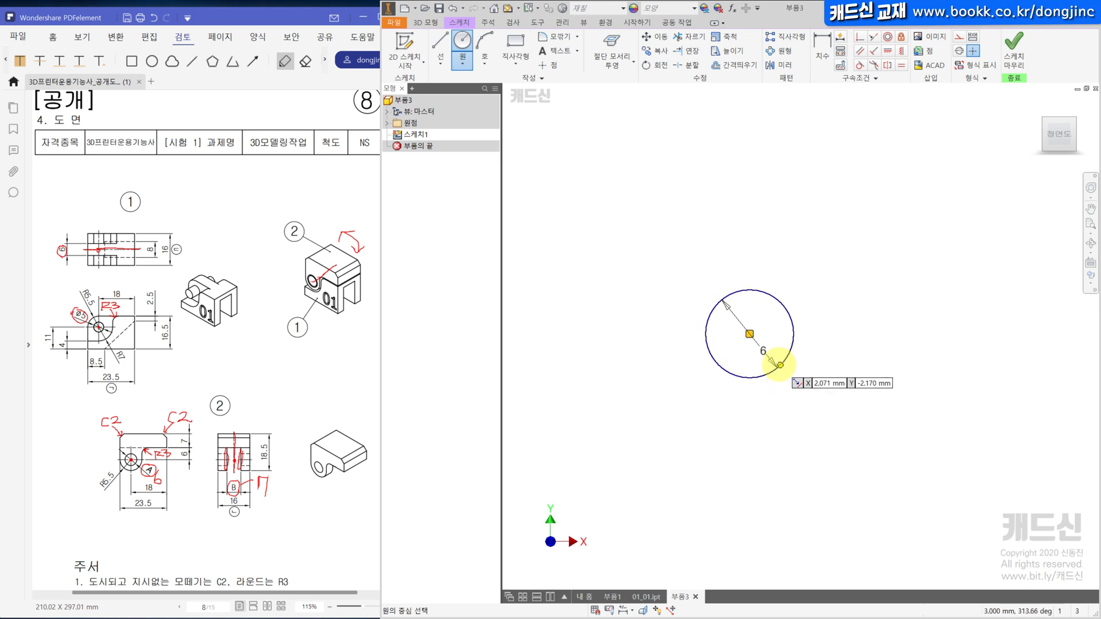
click(749, 333)
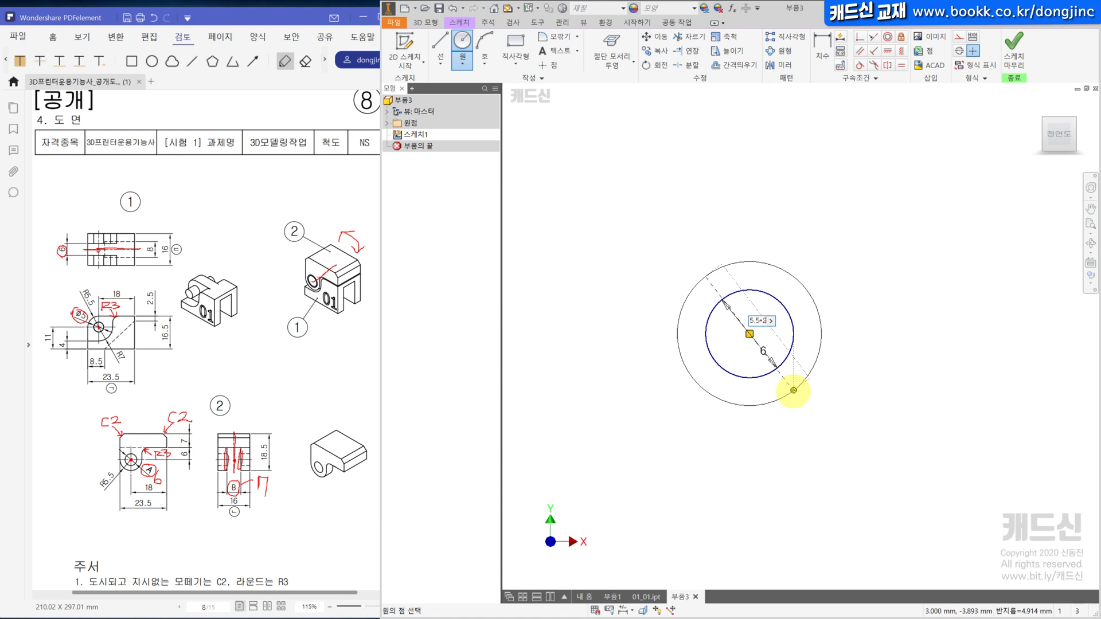
click(798, 396)
key(Escape)
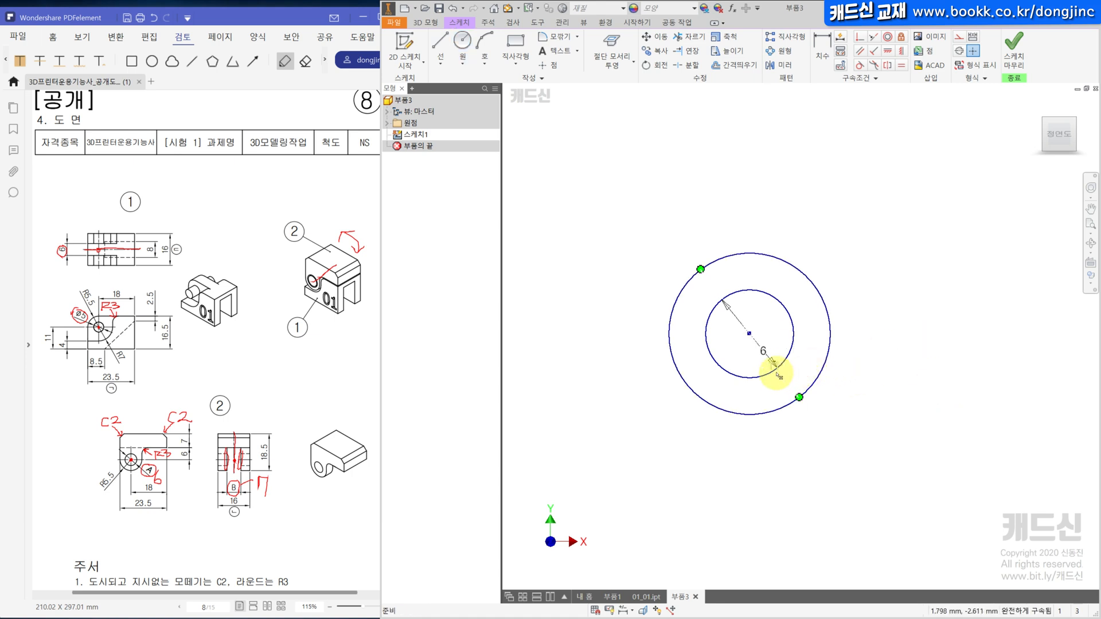
Draw the L-shaped outline with lines from the outer circle's left side, over the top, and back down to its right side
key(l)
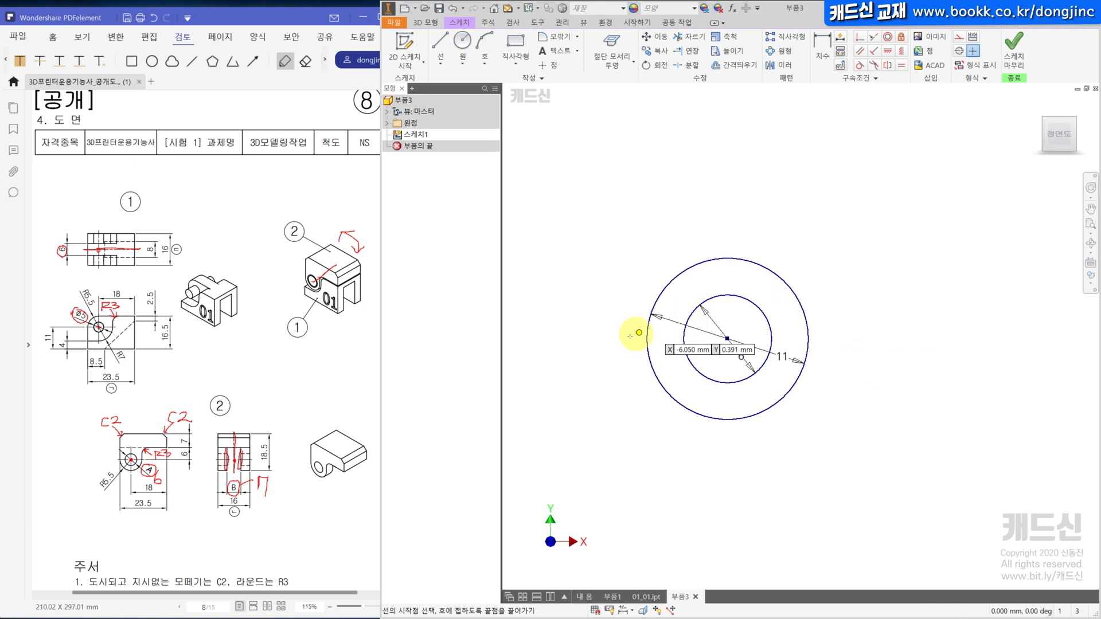
click(647, 337)
middle_drag(658, 216, 626, 253)
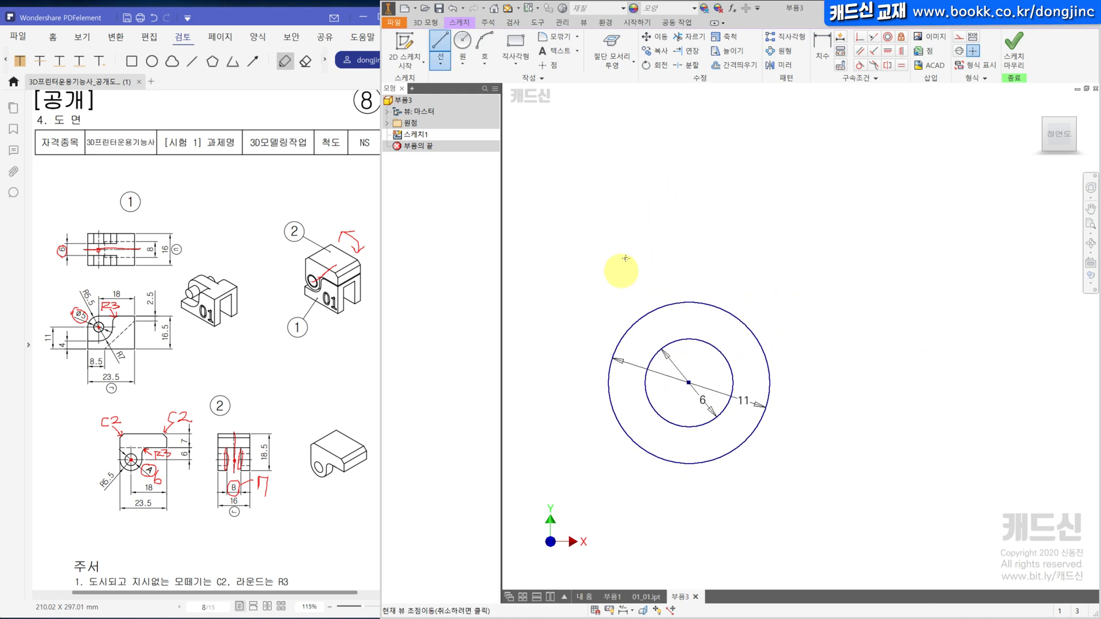
click(610, 171)
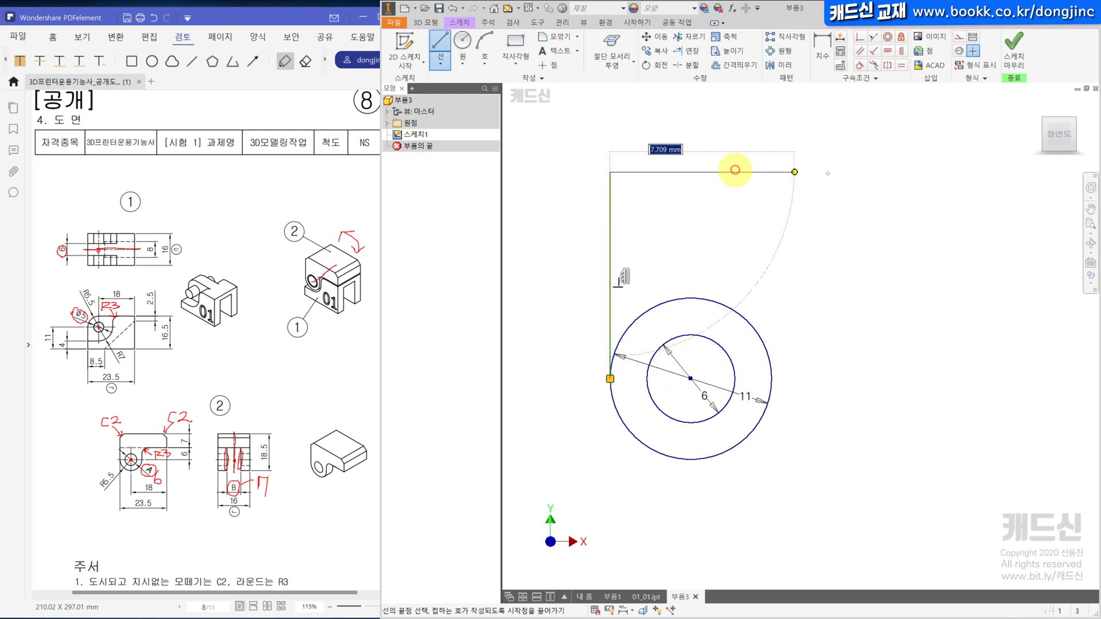
click(941, 172)
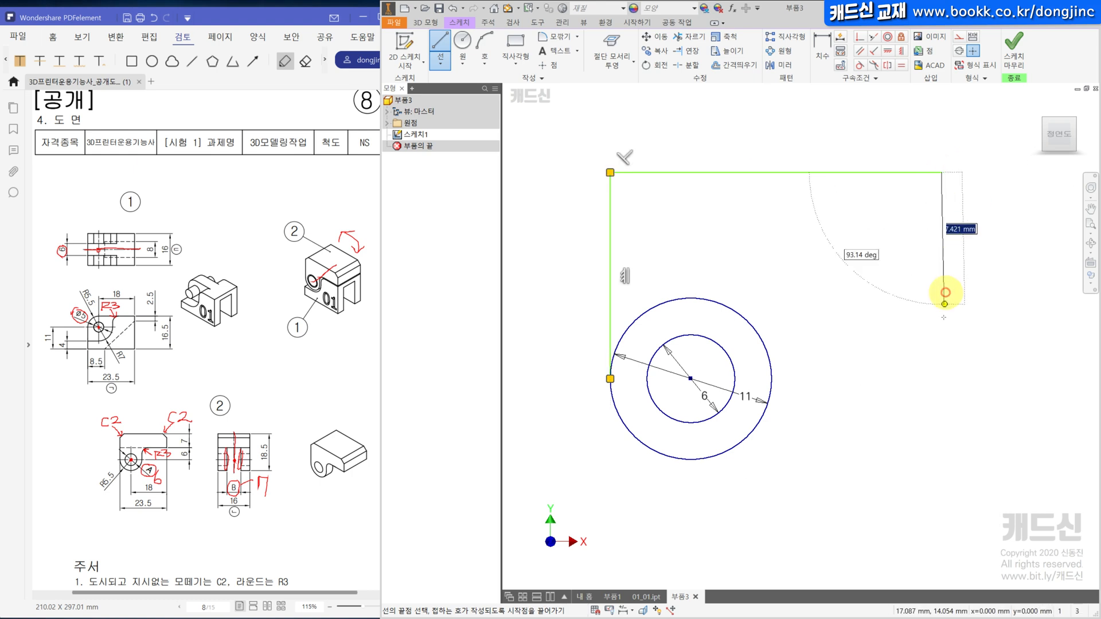
click(941, 263)
click(771, 264)
click(771, 379)
Dimension the arm's lower edge 6 mm above the circle centre and set the arm's thickness to 7 mm
key(d)
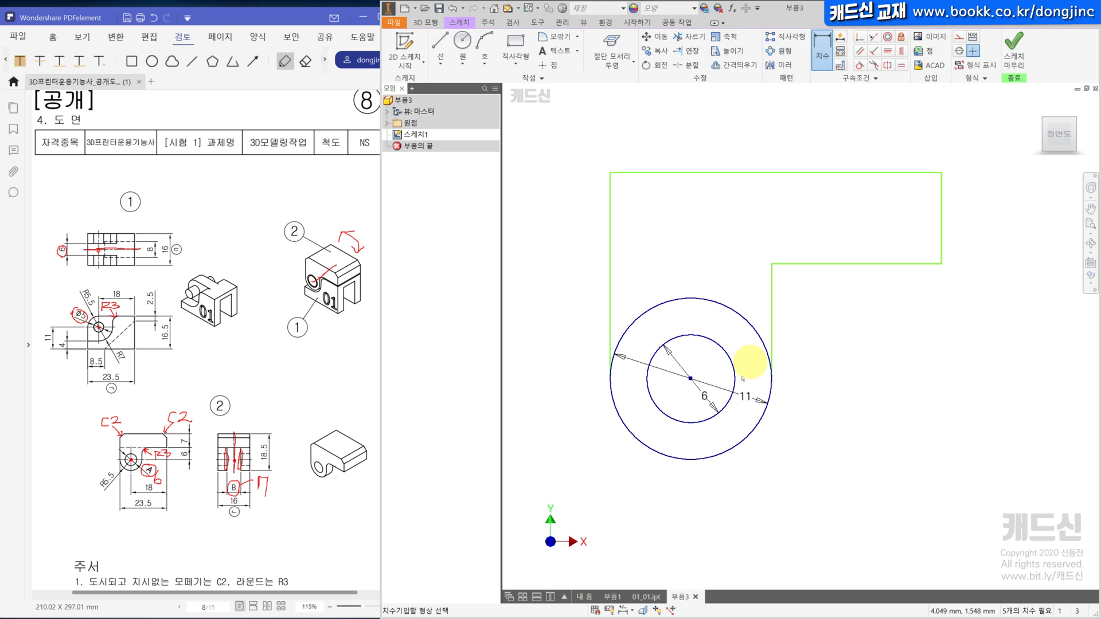
click(749, 325)
click(866, 263)
click(993, 294)
text(6)
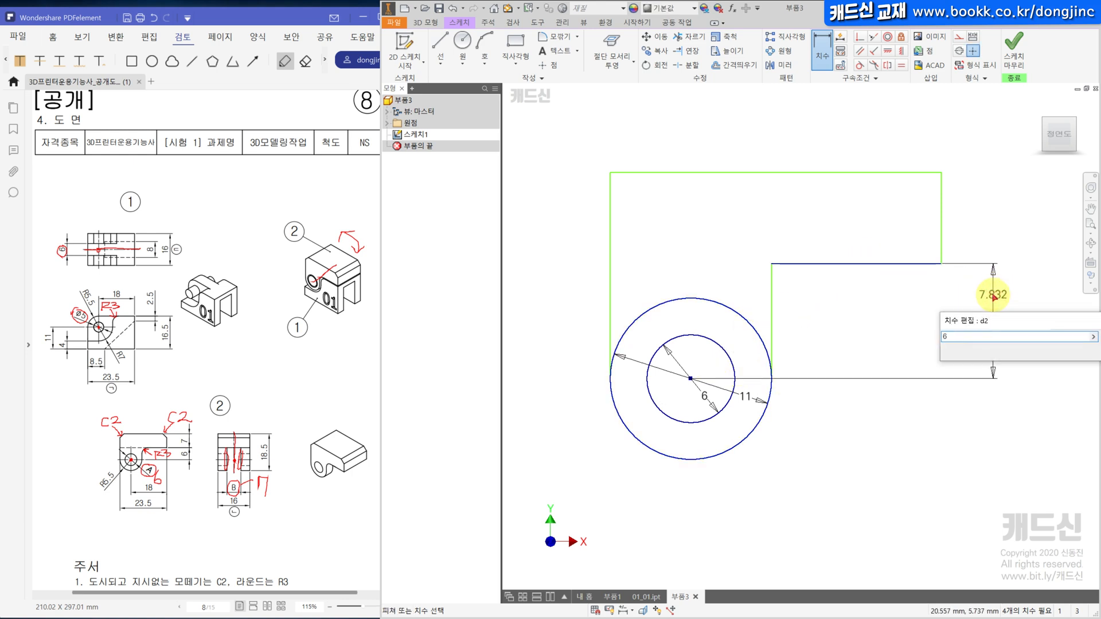
key(Return)
click(942, 239)
click(980, 235)
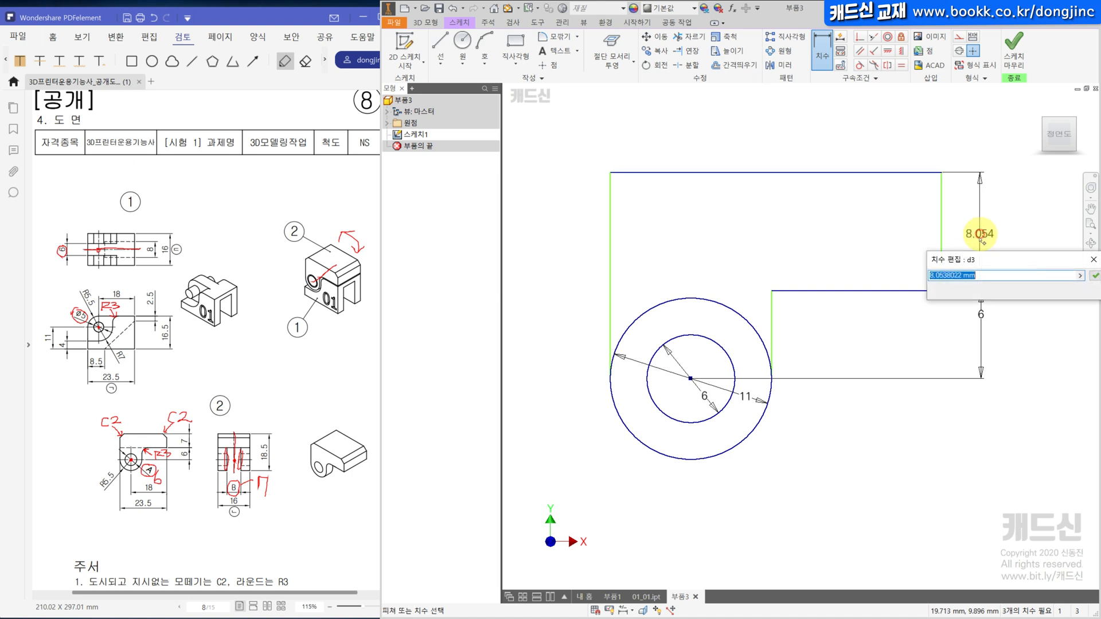
text(7)
key(Return)
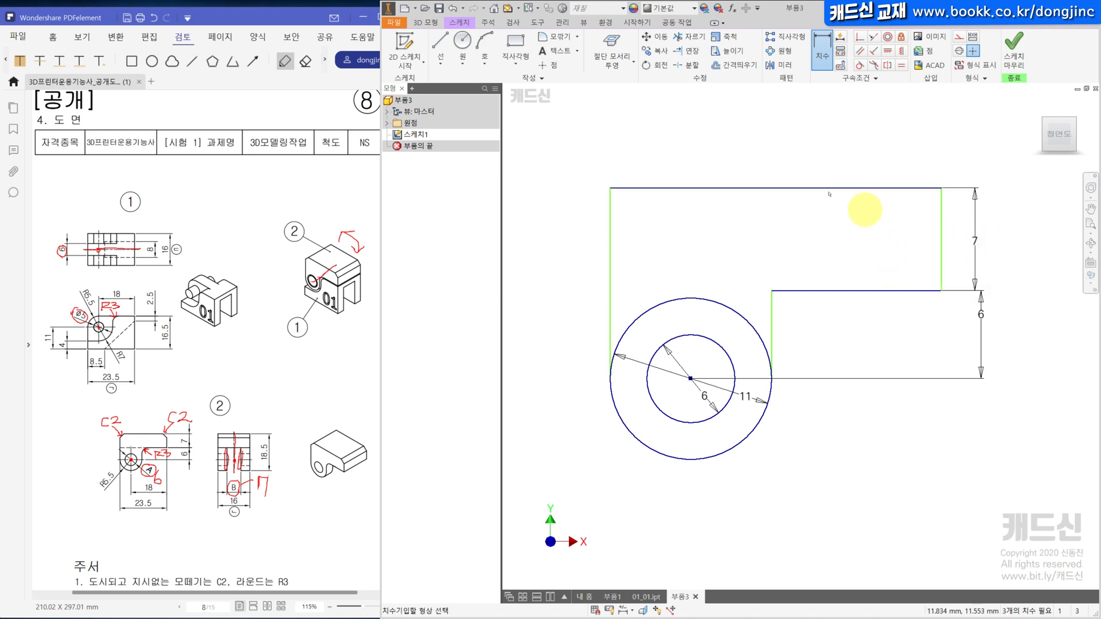
Dimension the top edge to 23.5 mm and the distance from the circle centre to the arm's end to 18 mm
click(794, 188)
click(791, 154)
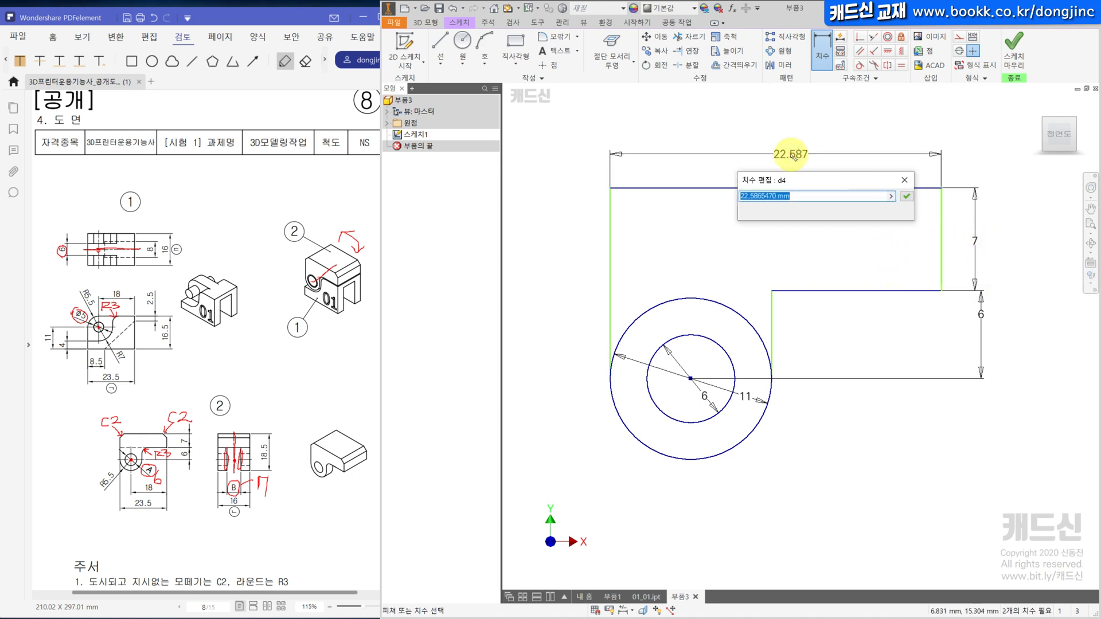
text(23.5)
key(Return)
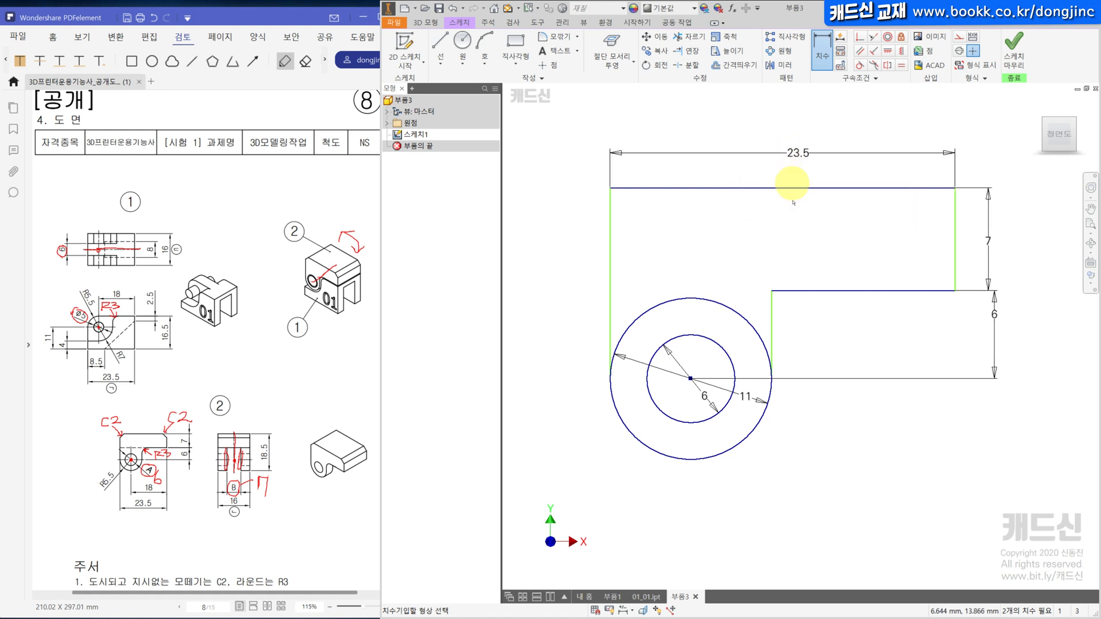
click(954, 232)
click(730, 307)
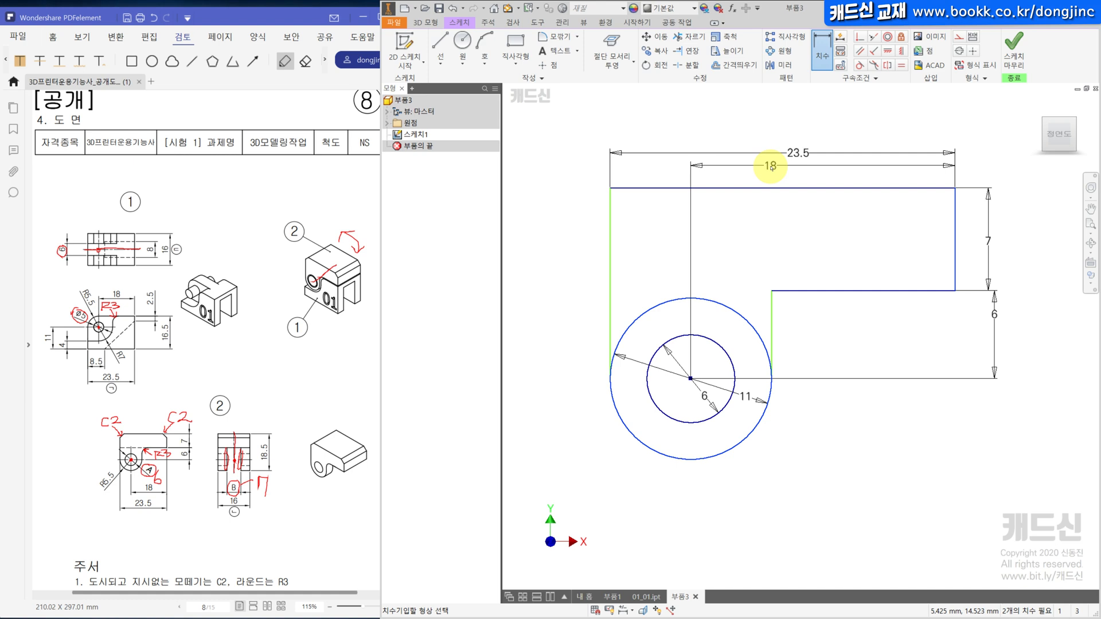
click(771, 167)
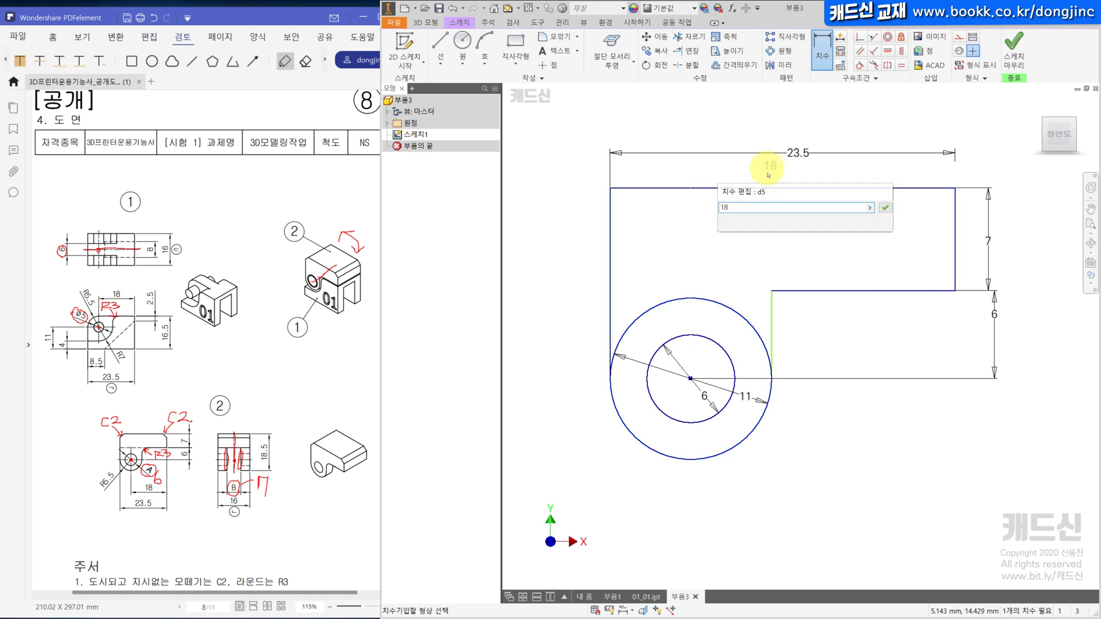
key(Return)
key(Escape)
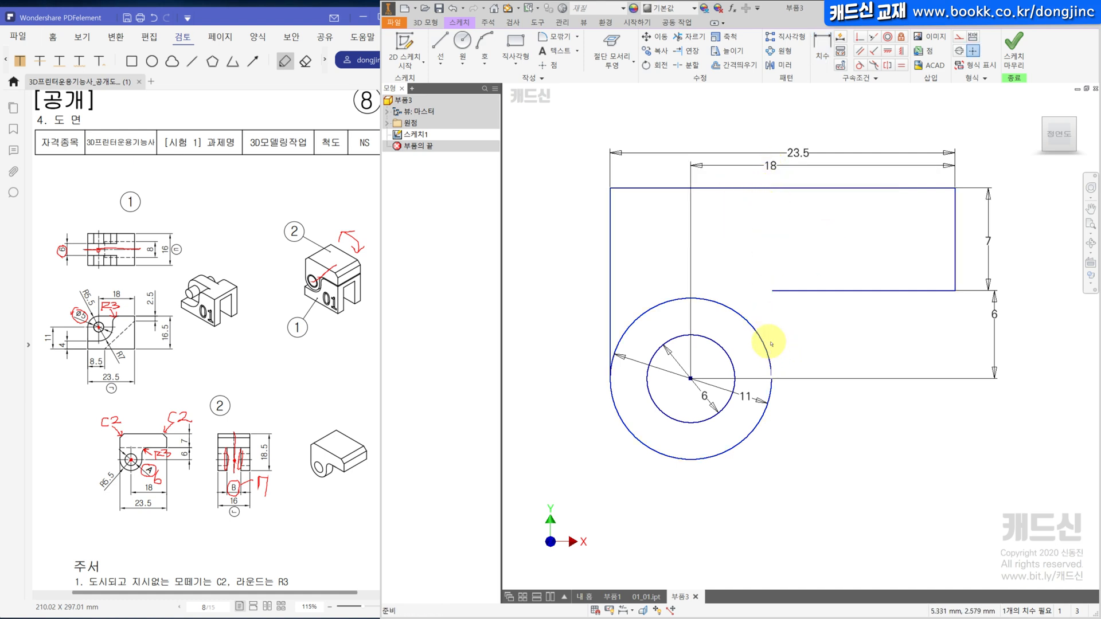
Undo the last change, pull the inner corner aside and apply a vertical constraint to the short line joining the outer circle
key(ctrl+z)
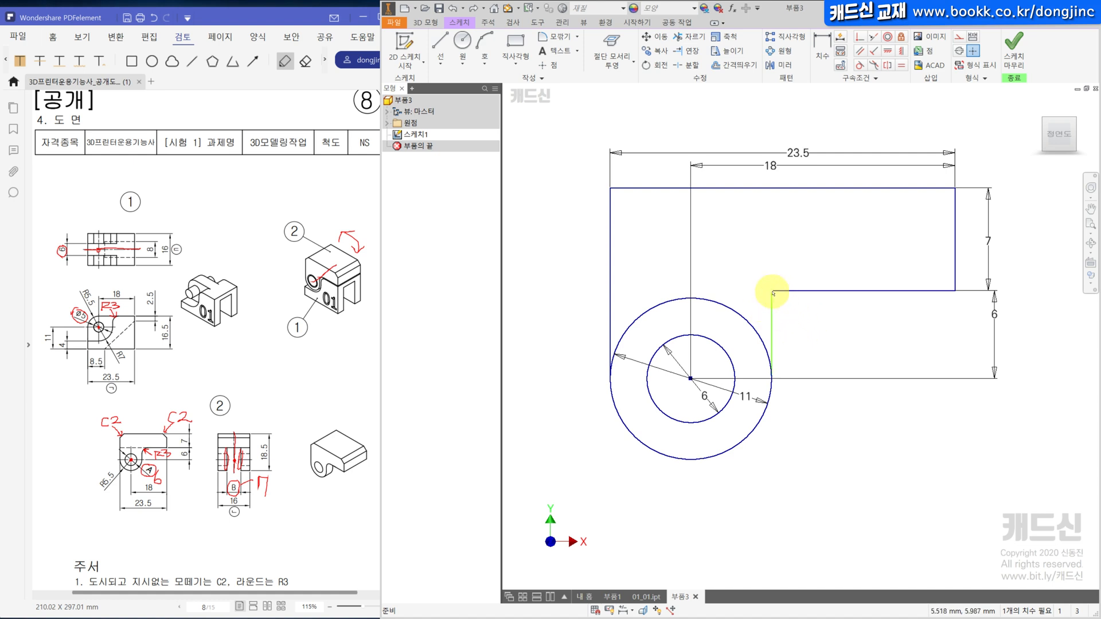
drag(771, 291, 809, 286)
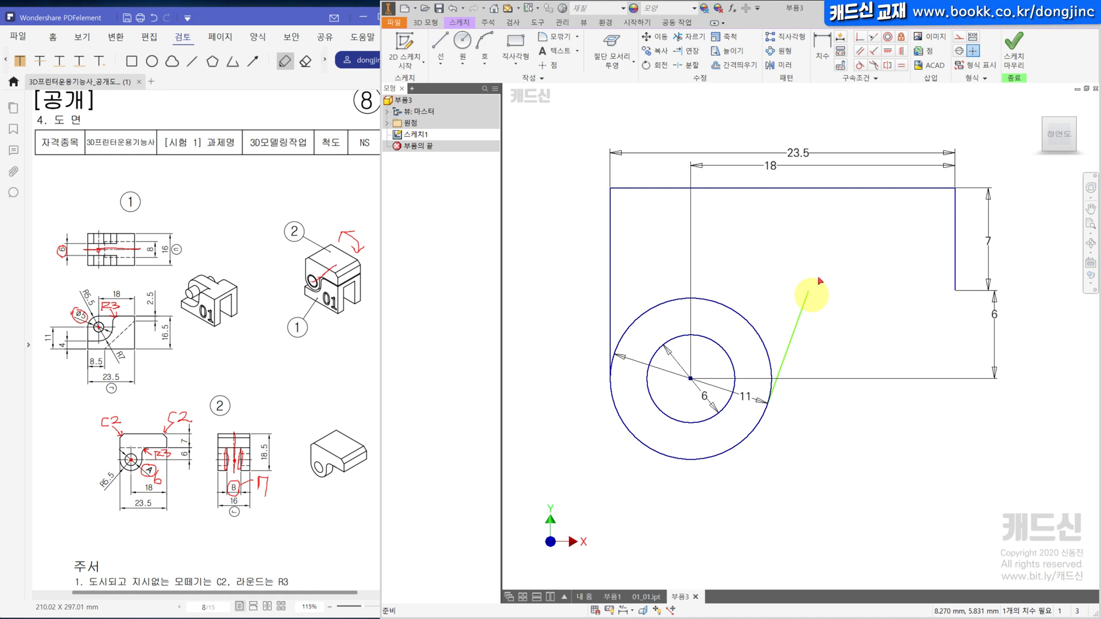
click(901, 51)
click(803, 307)
key(Escape)
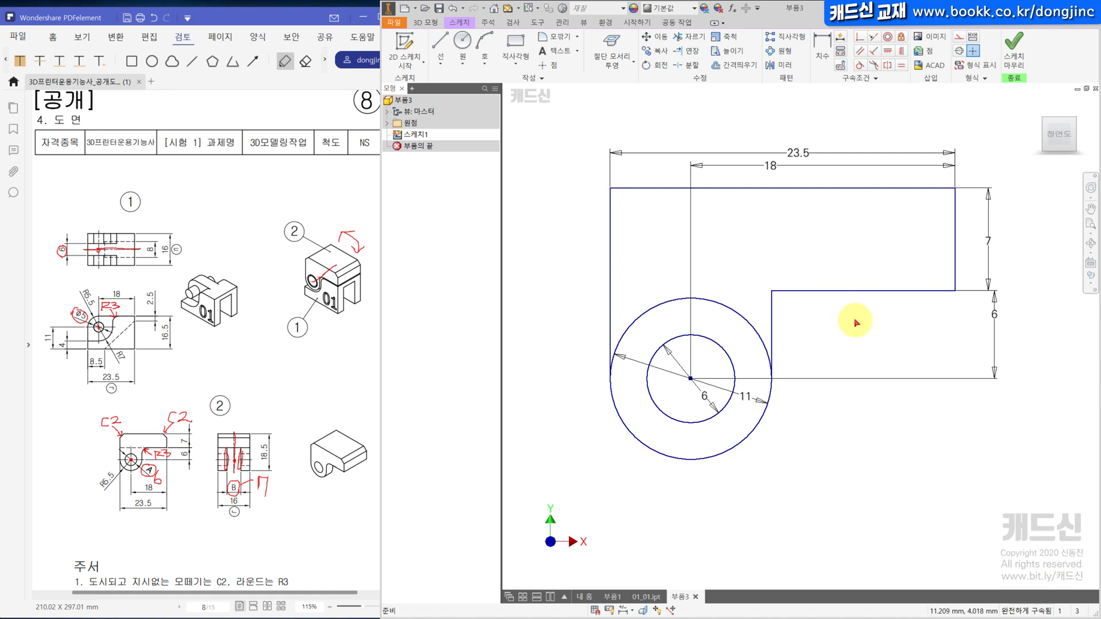
Round the profile's inner corner with a 3 mm sketch fillet
click(556, 37)
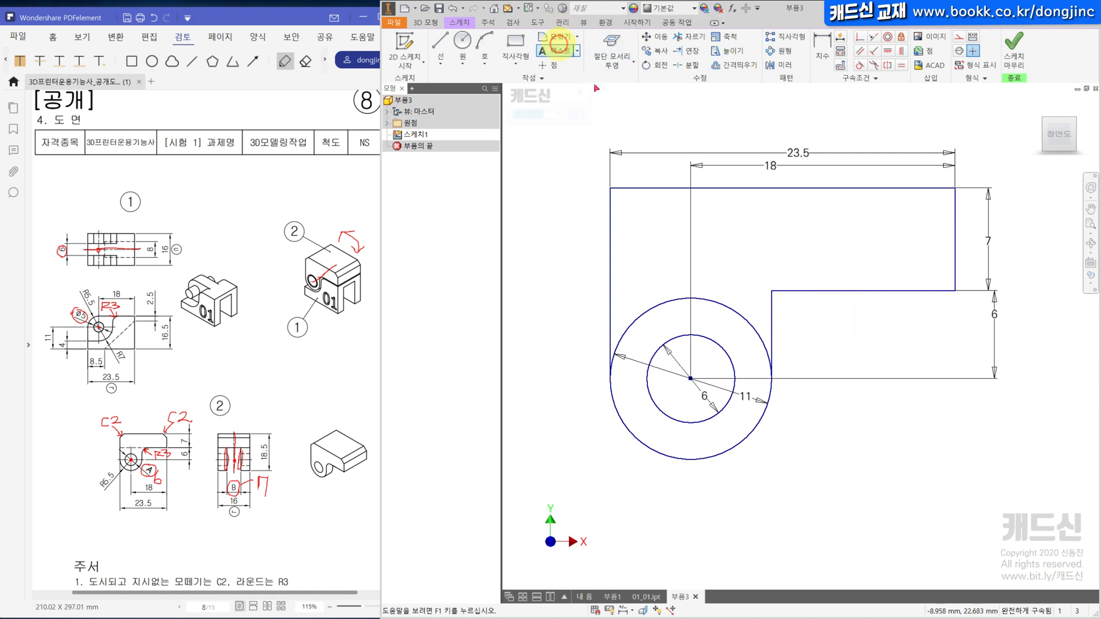
click(772, 310)
click(799, 291)
Extrude the outline together with the ring around the hole by 16 mm, symmetrically about the sketch plane
key(e)
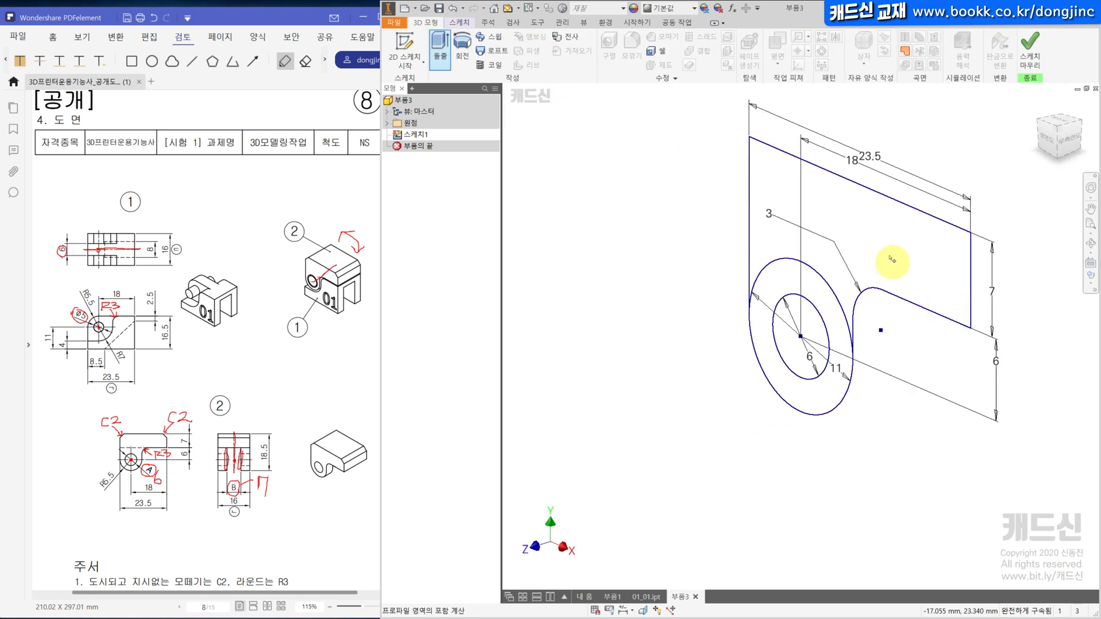
click(851, 248)
click(840, 373)
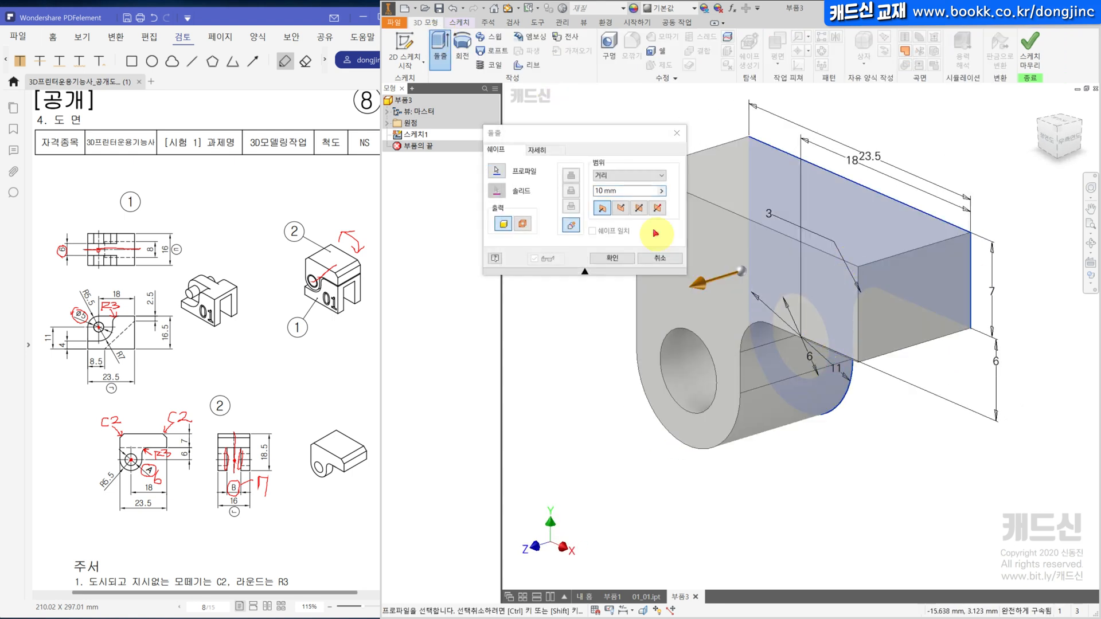
click(640, 210)
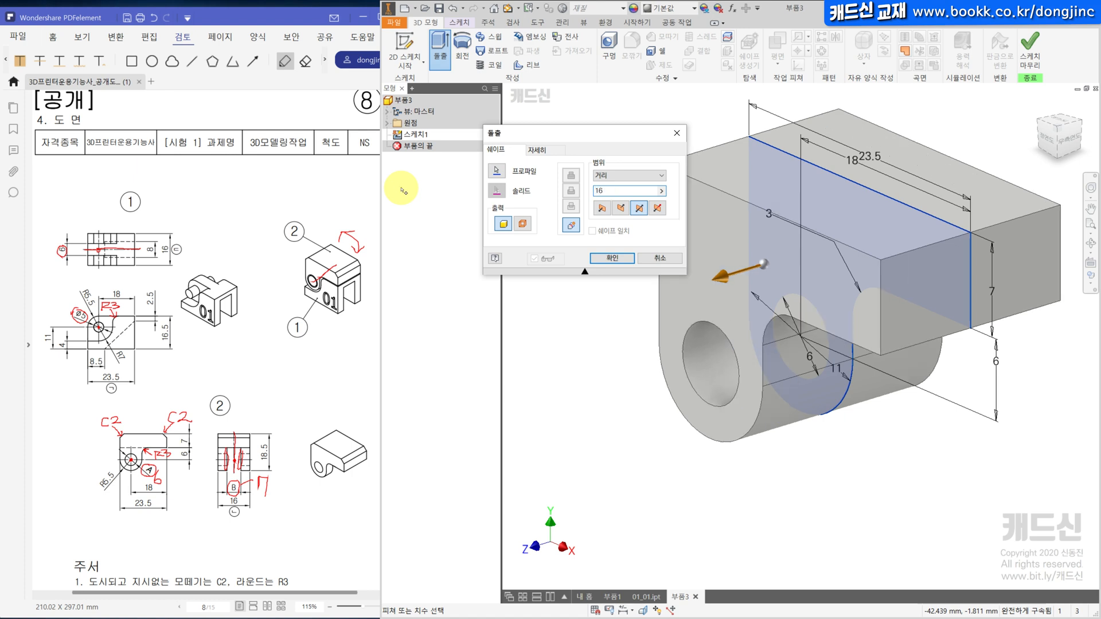
key(Return)
Start a sketch on the arm's end face and draw a centre rectangle about 5.7 mm wide around the projected origin
click(943, 286)
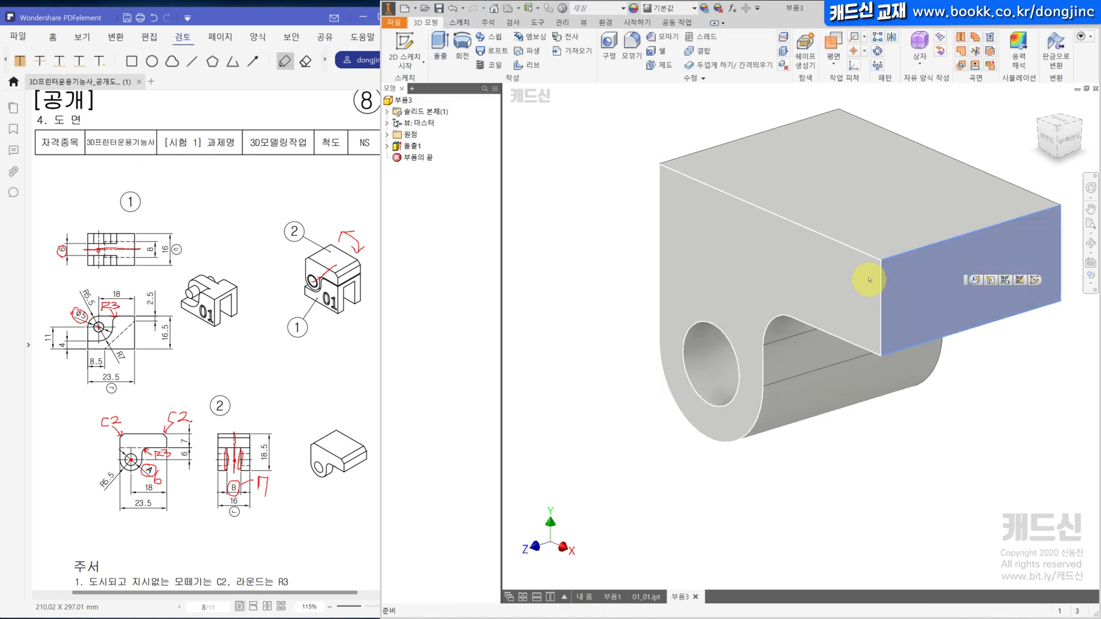
key(s)
click(523, 69)
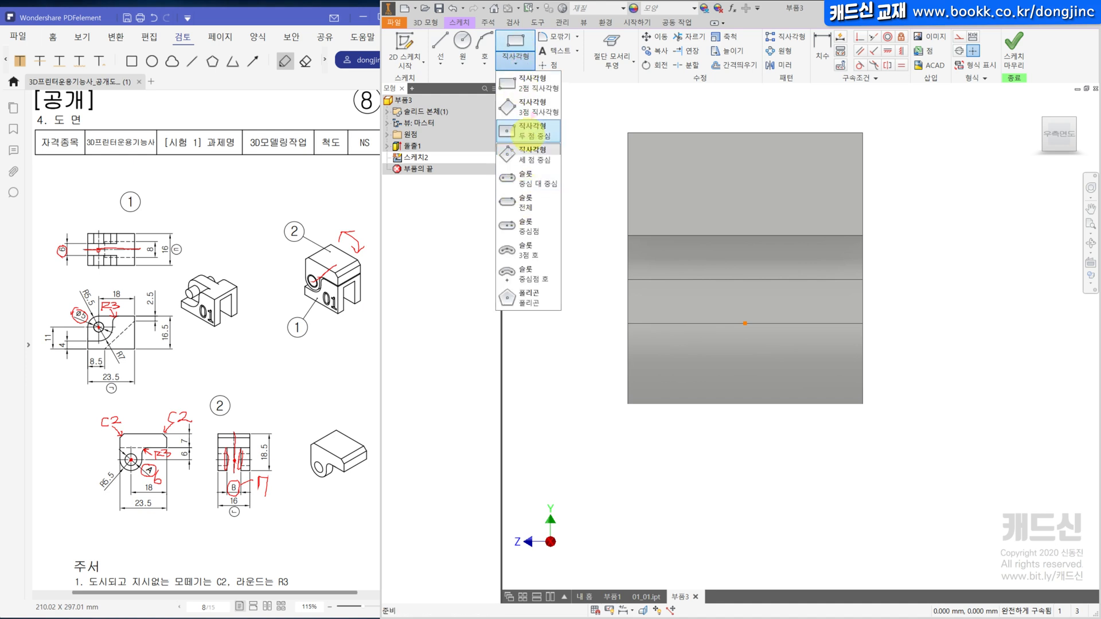
click(524, 145)
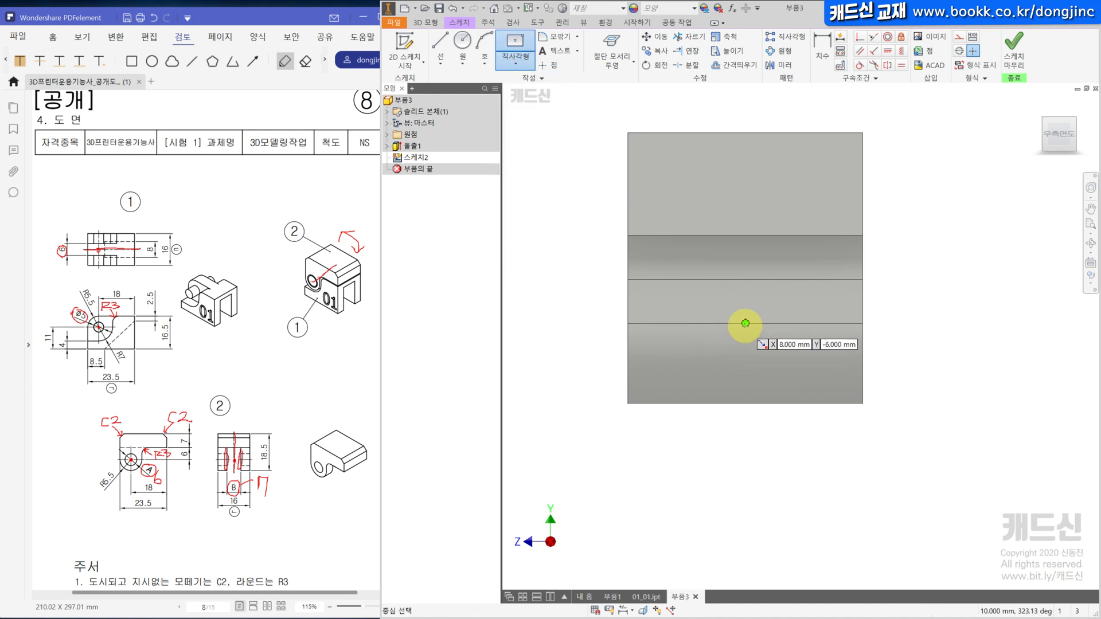
click(745, 323)
click(786, 204)
Set the rectangle's width to 7 mm
key(d)
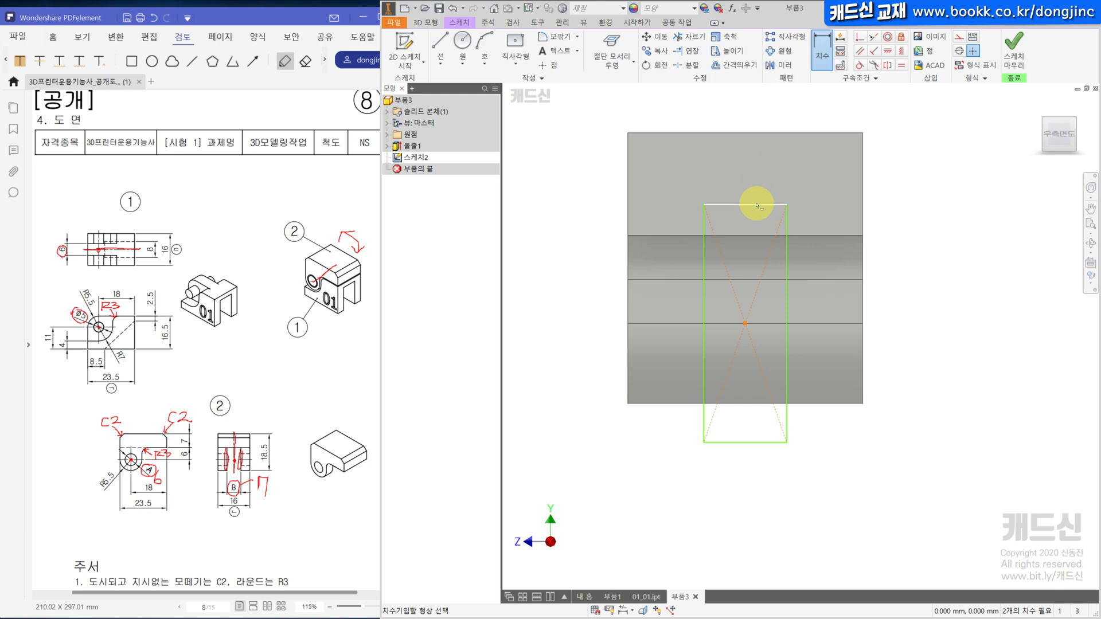
click(755, 178)
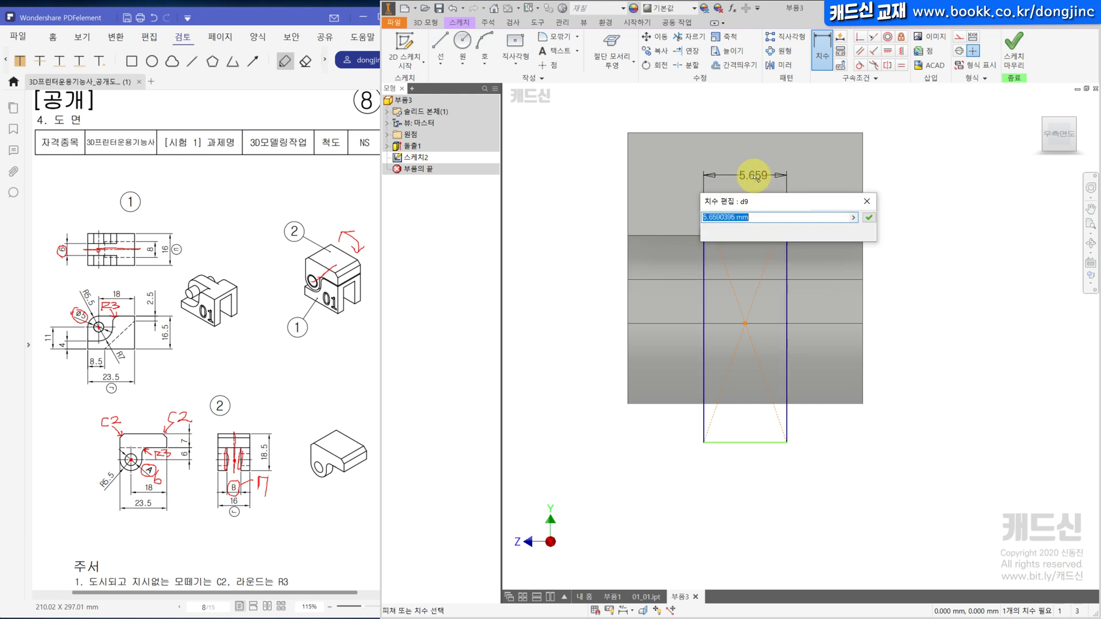
key(Return)
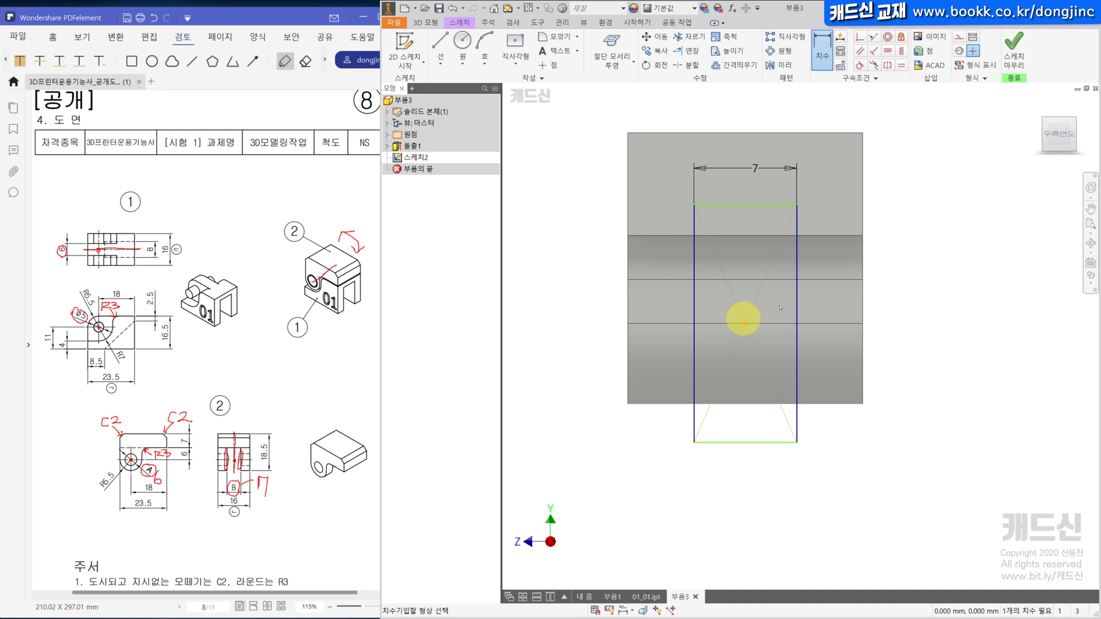
key(Escape)
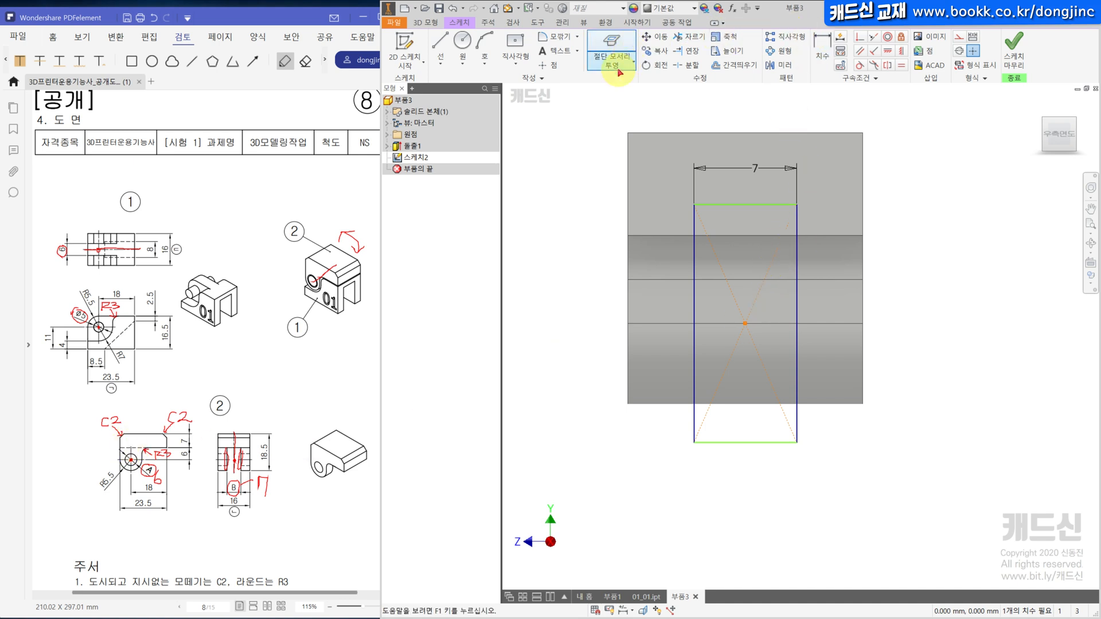
Use Project Geometry on the arm's lower edge and snap the rectangle's upper corner onto that edge
click(624, 62)
click(631, 80)
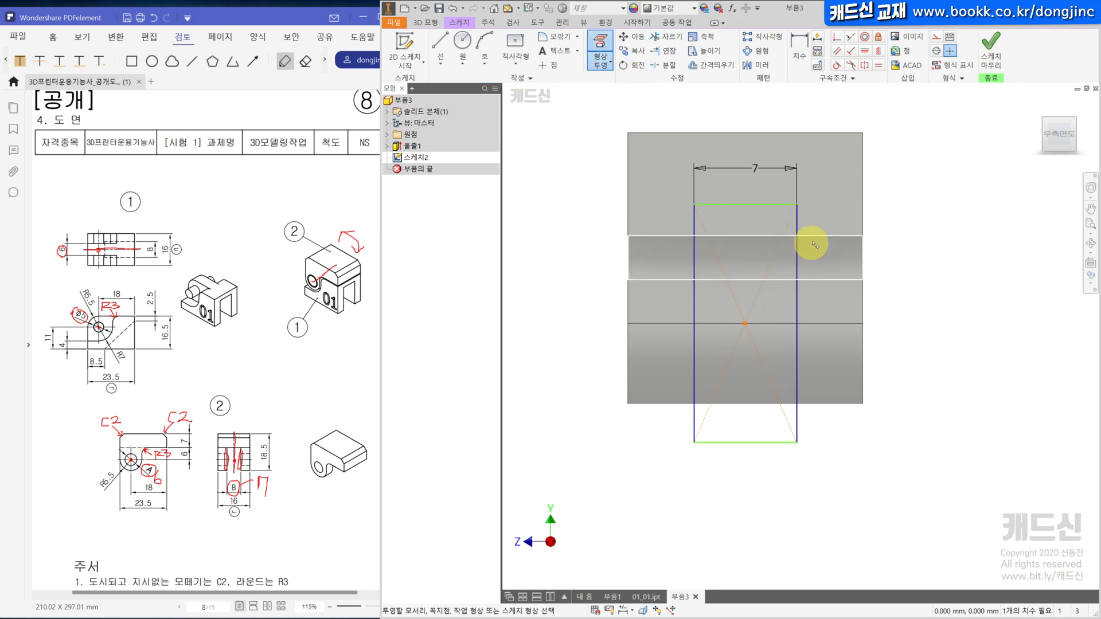
key(Escape)
drag(796, 205, 796, 235)
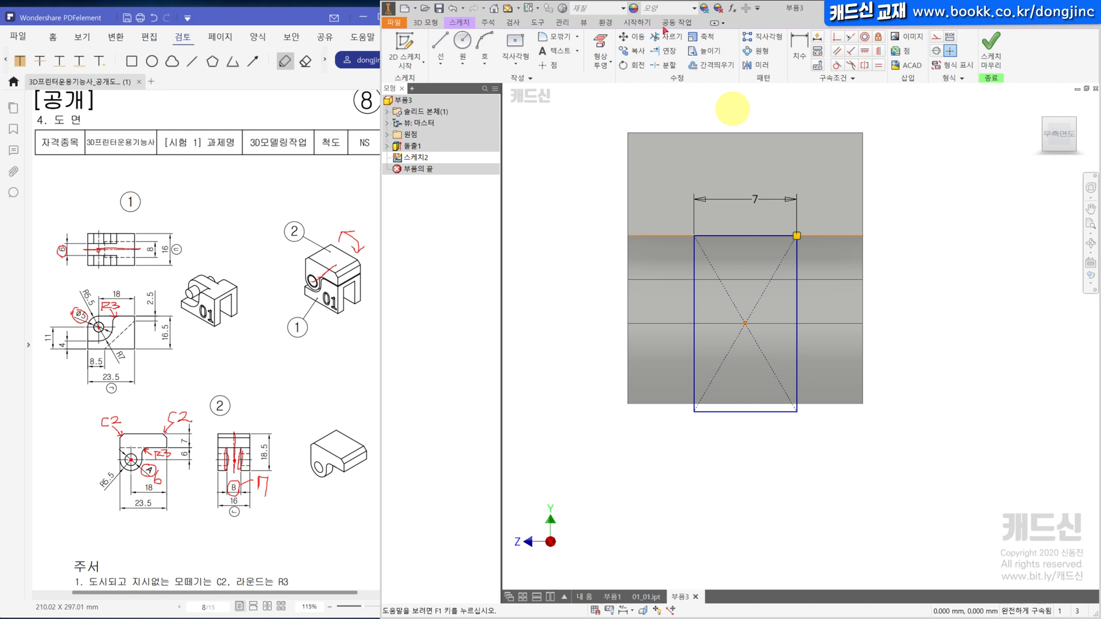
click(801, 42)
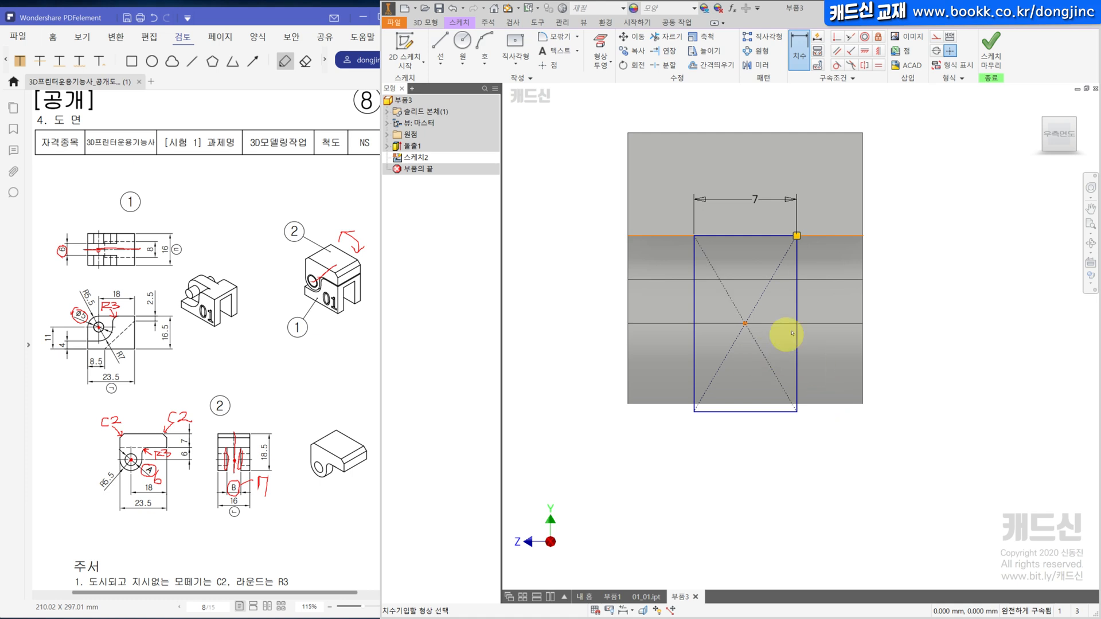
click(833, 236)
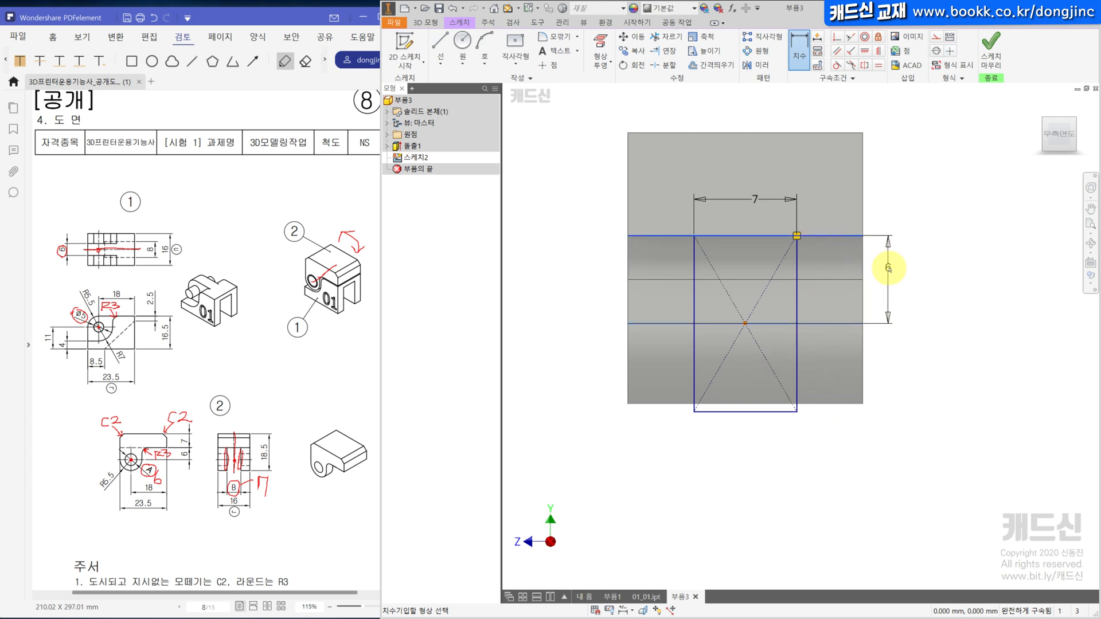
key(Escape)
Extrude the rectangle as a cut through the hinge barrel to form two separate lugs
click(425, 22)
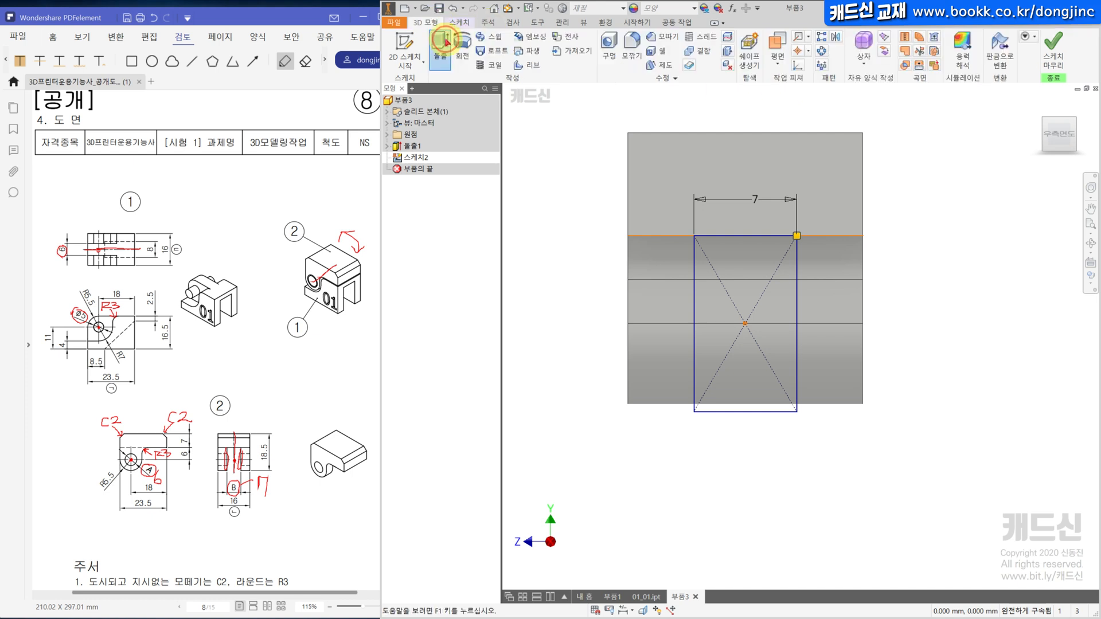
click(446, 41)
click(571, 189)
drag(791, 333, 573, 244)
click(613, 261)
mouse_move(815, 373)
shift+middle_down()
mouse_move(733, 307)
mouse_move(808, 327)
mouse_move(704, 295)
shift+middle_up()
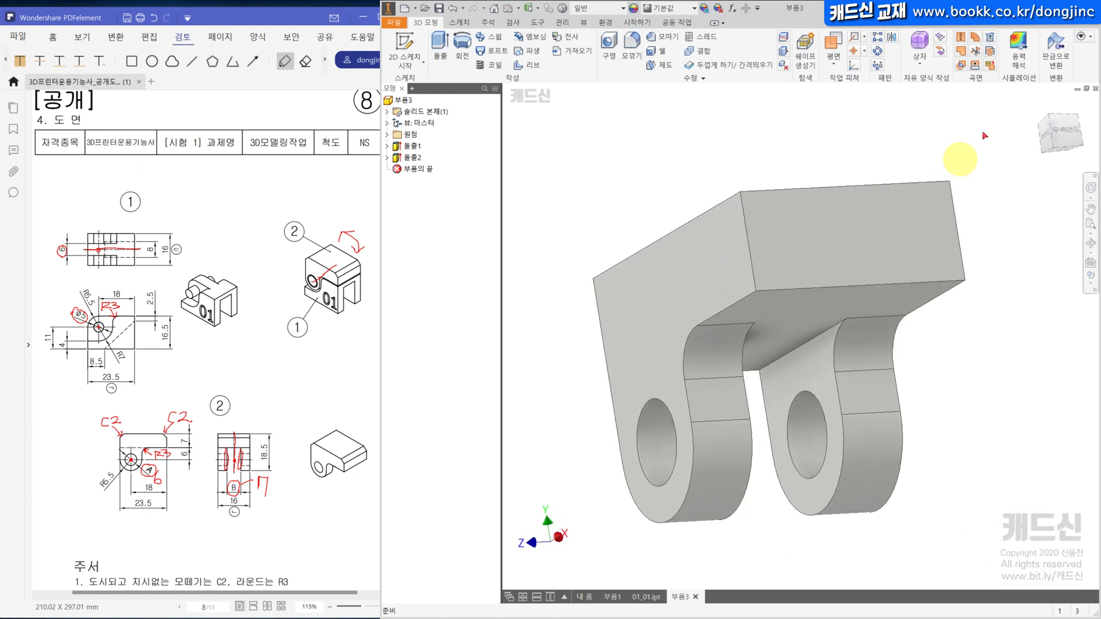
Chamfer the two upper cross edges at both ends of the top face by 2 mm
click(1029, 102)
click(659, 38)
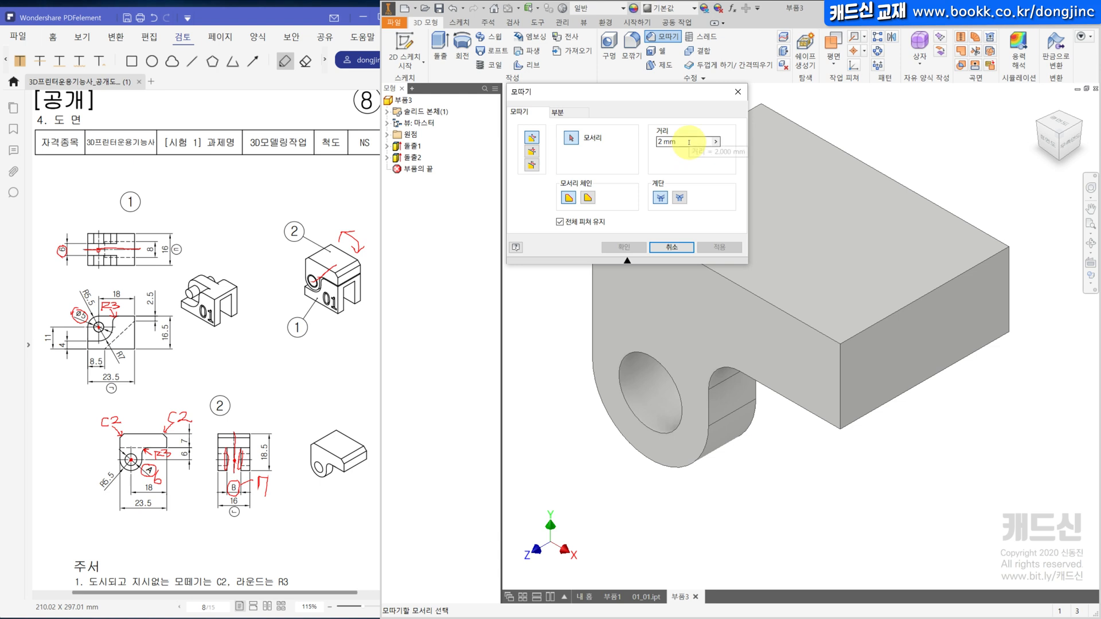
click(927, 294)
middle_drag(799, 344, 832, 436)
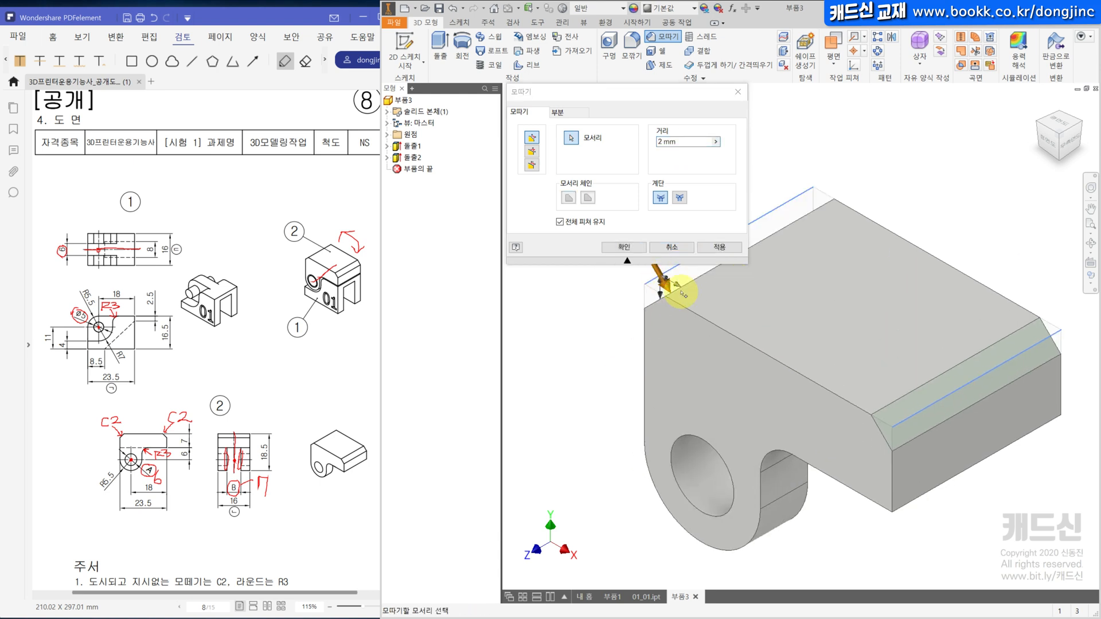
click(621, 246)
middle_drag(966, 258, 914, 165)
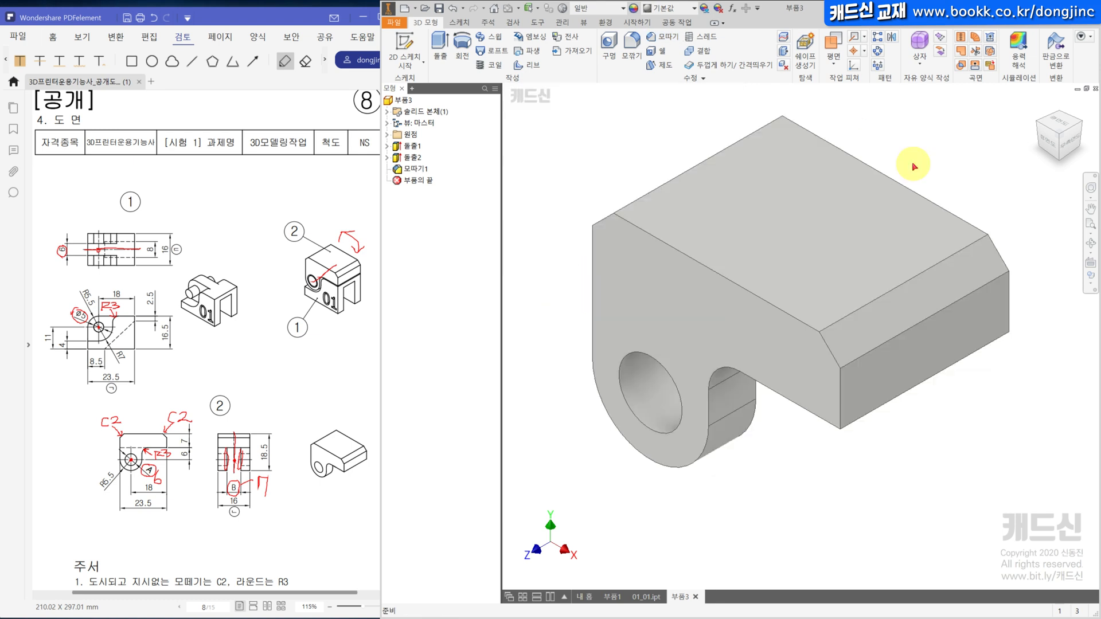
Save the part as 01_02 in the 공개도면08 folder
key(ctrl+s)
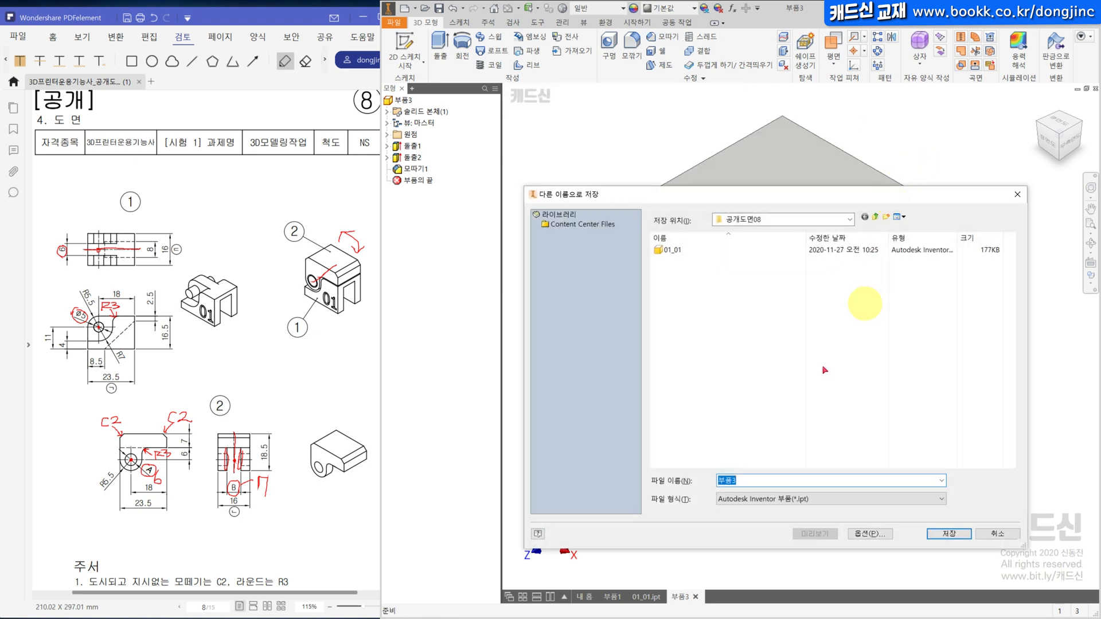
text(01)
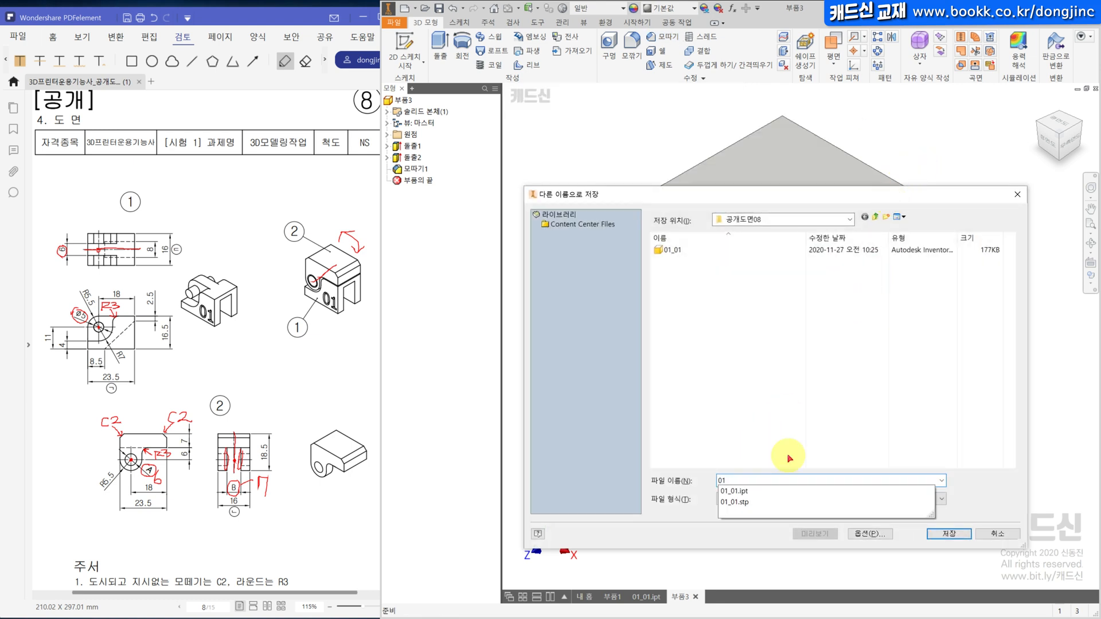
text(_02)
key(Return)
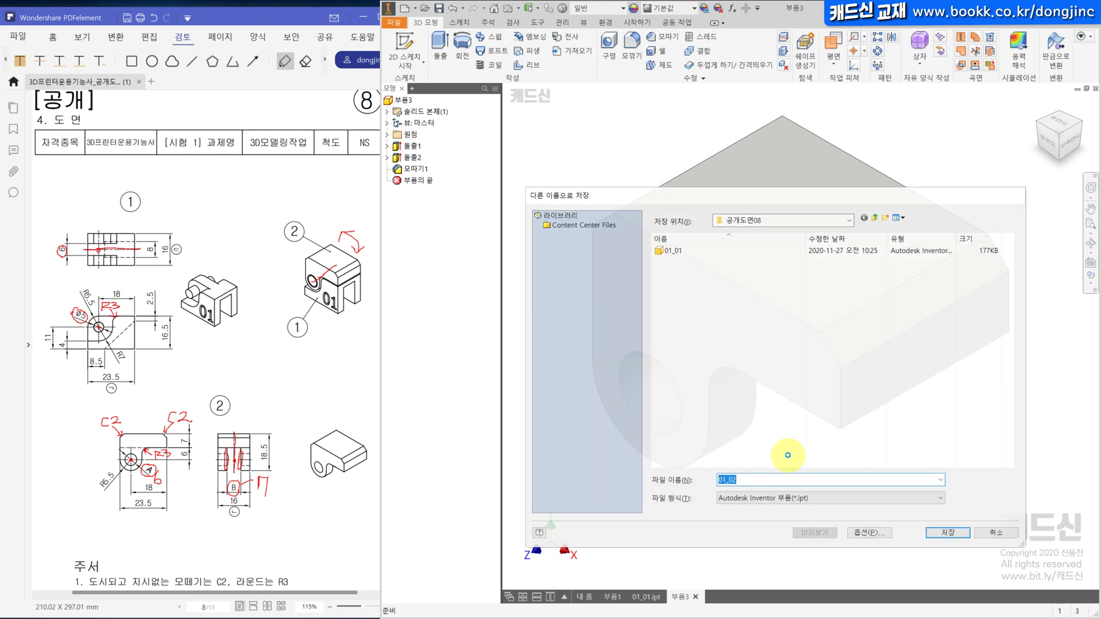
Save a copy of the part as a STEP file named 01_02 in the 공개도면08 folder
click(394, 22)
mouse_move(427, 142)
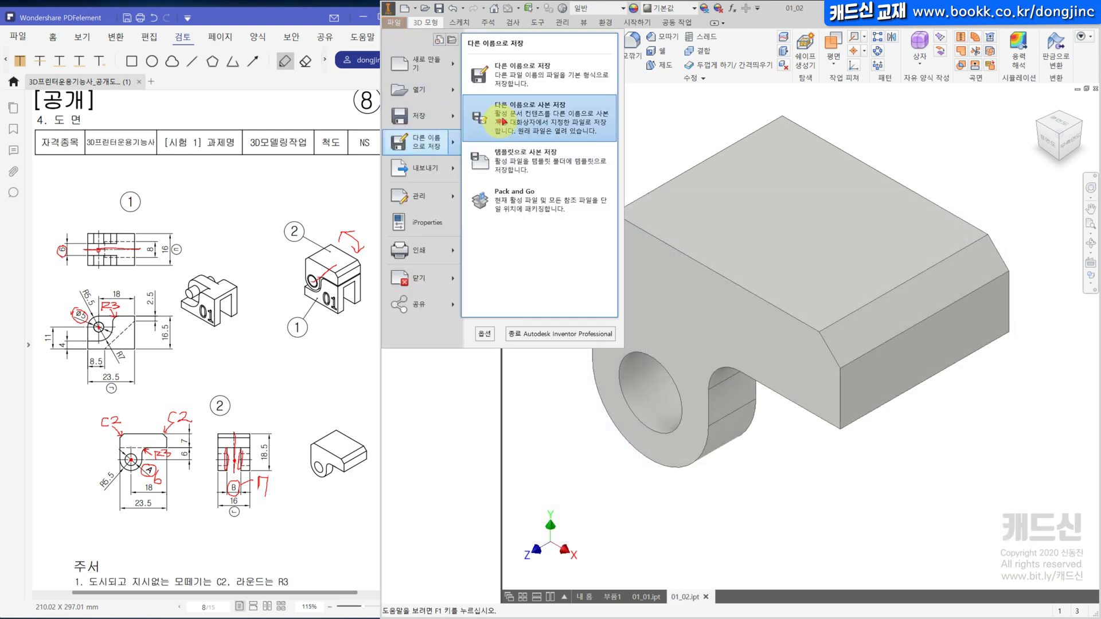
click(499, 113)
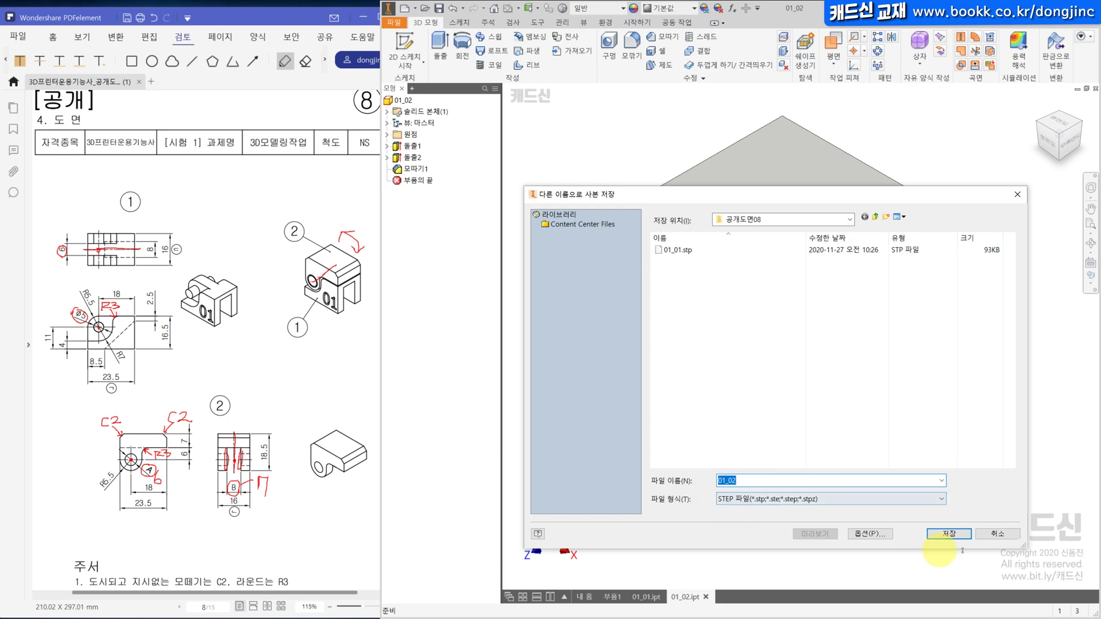
click(950, 533)
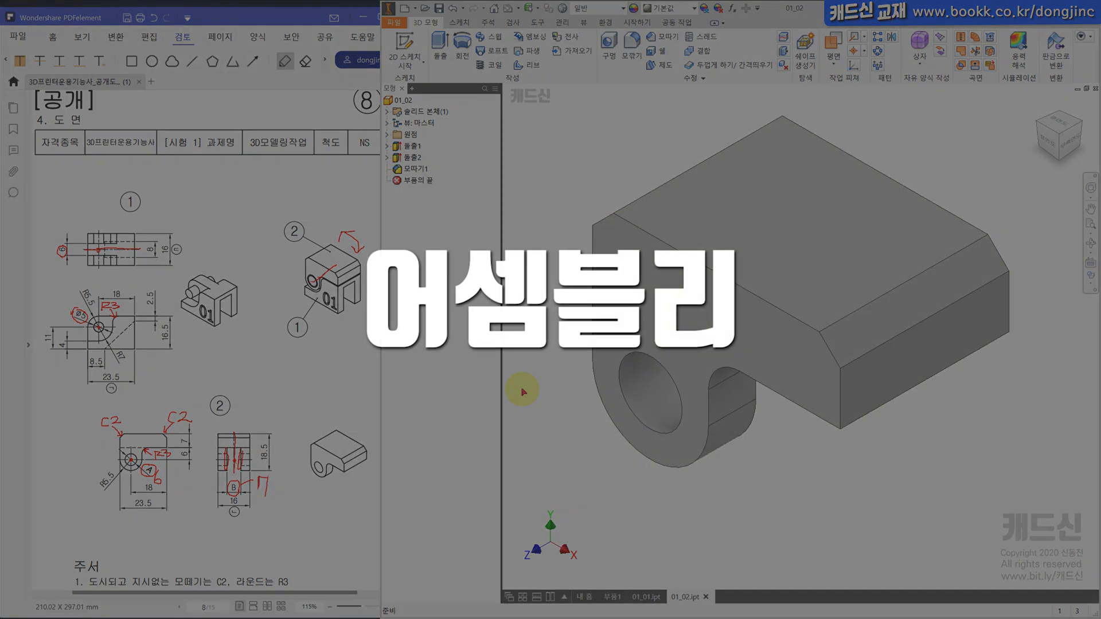
Create a new assembly from the Standard.iam template
click(404, 9)
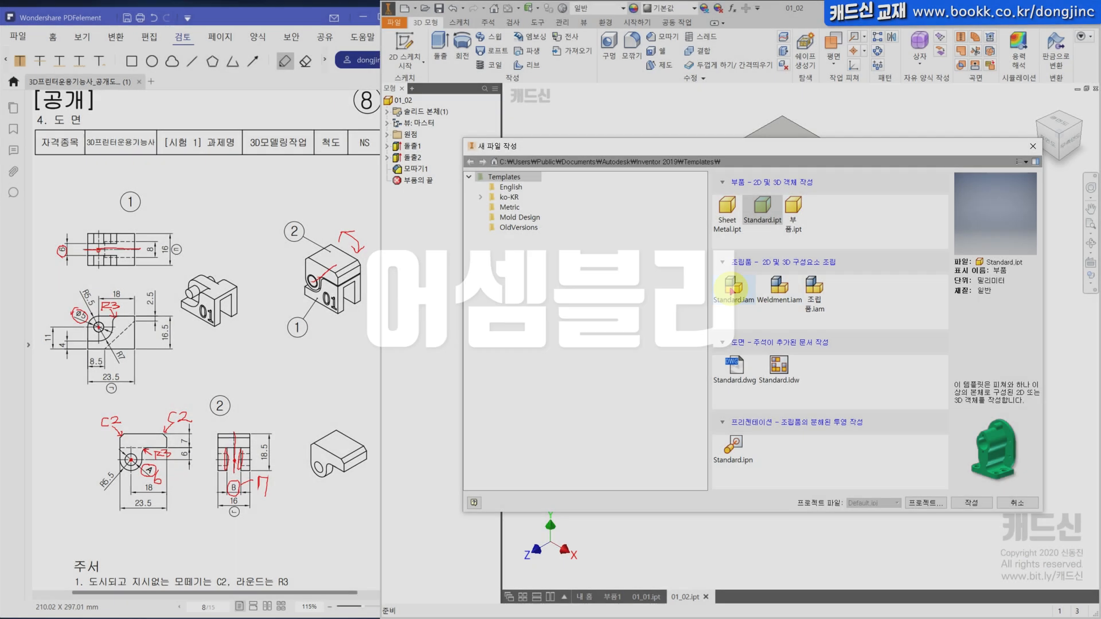
click(732, 286)
double_click(732, 287)
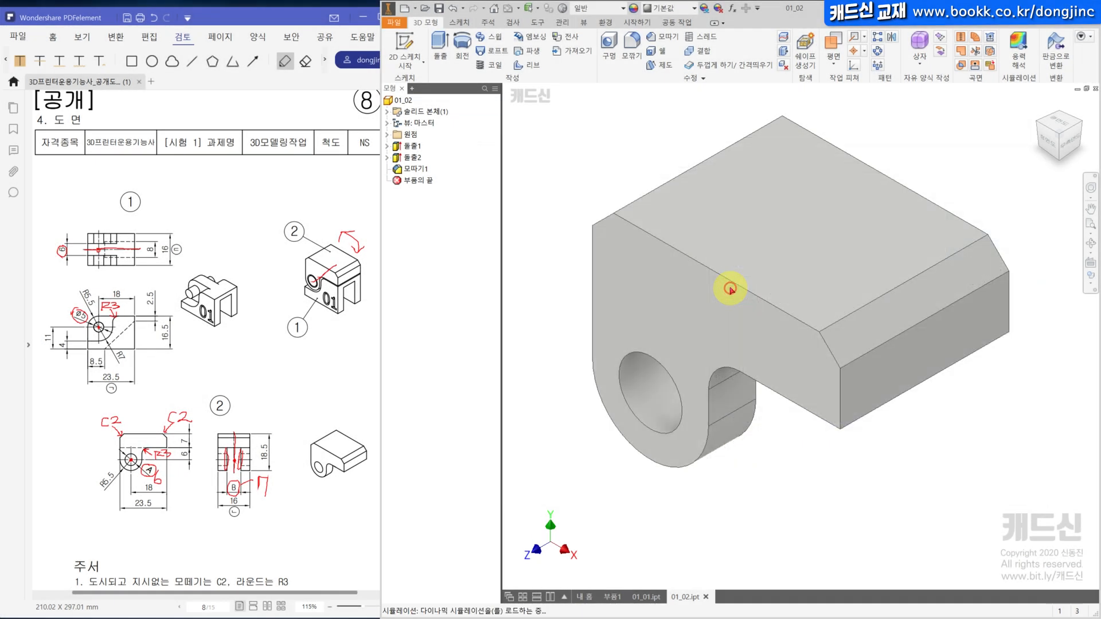
click(686, 346)
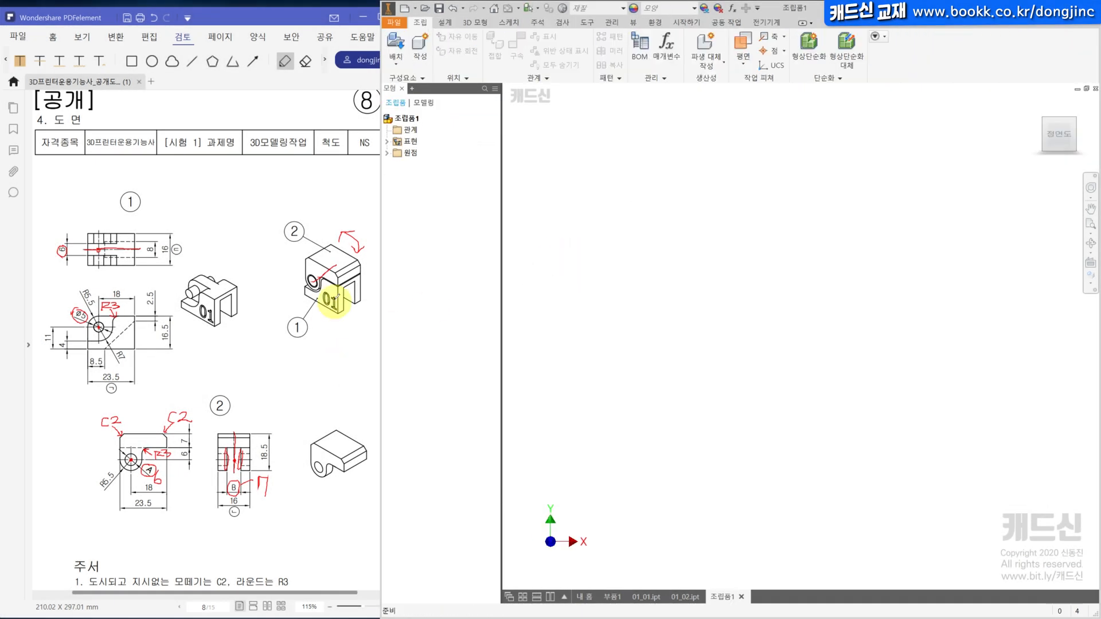
Handwrite notes beside balloons 1 and 2 on the PDF drawing and insert part 01_01 from the 공개도면08 folder into the assembly
click(314, 319)
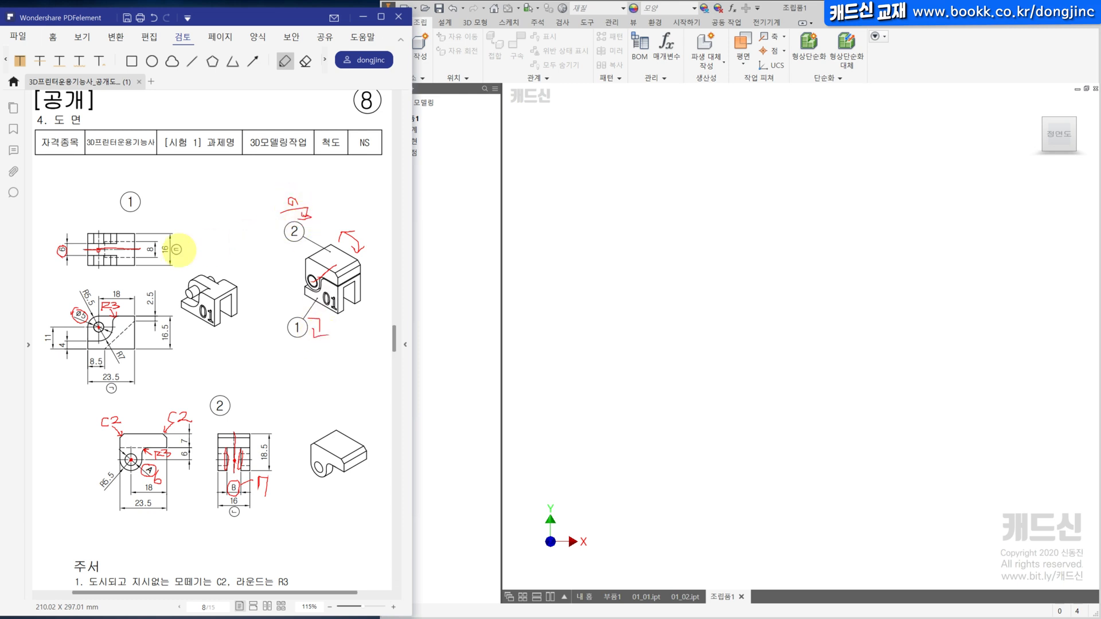
key(alt+Tab)
click(198, 287)
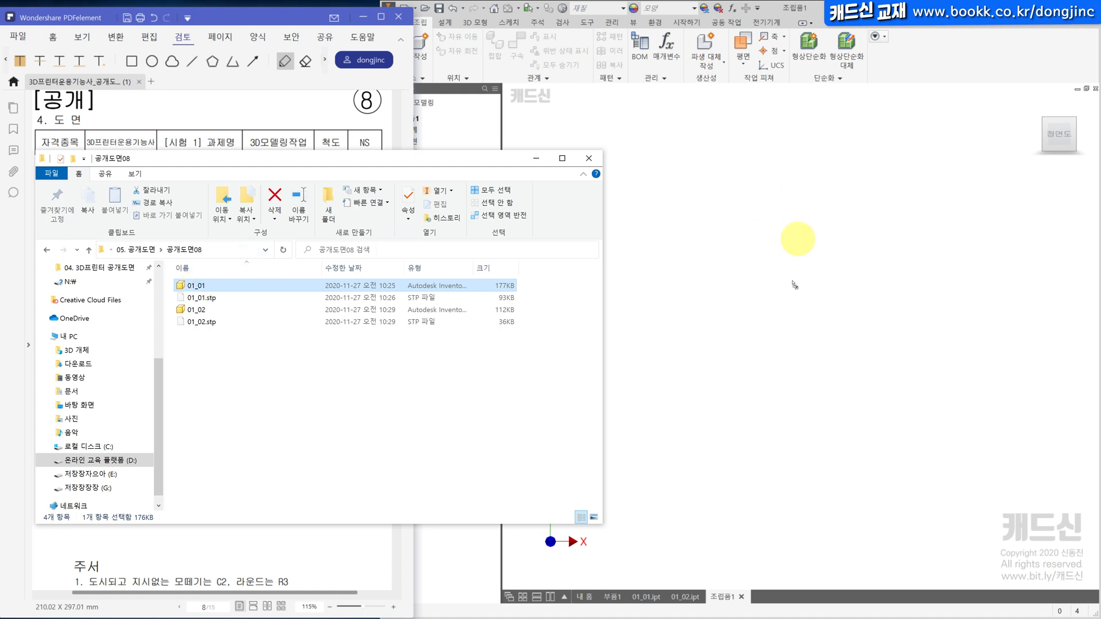
click(665, 507)
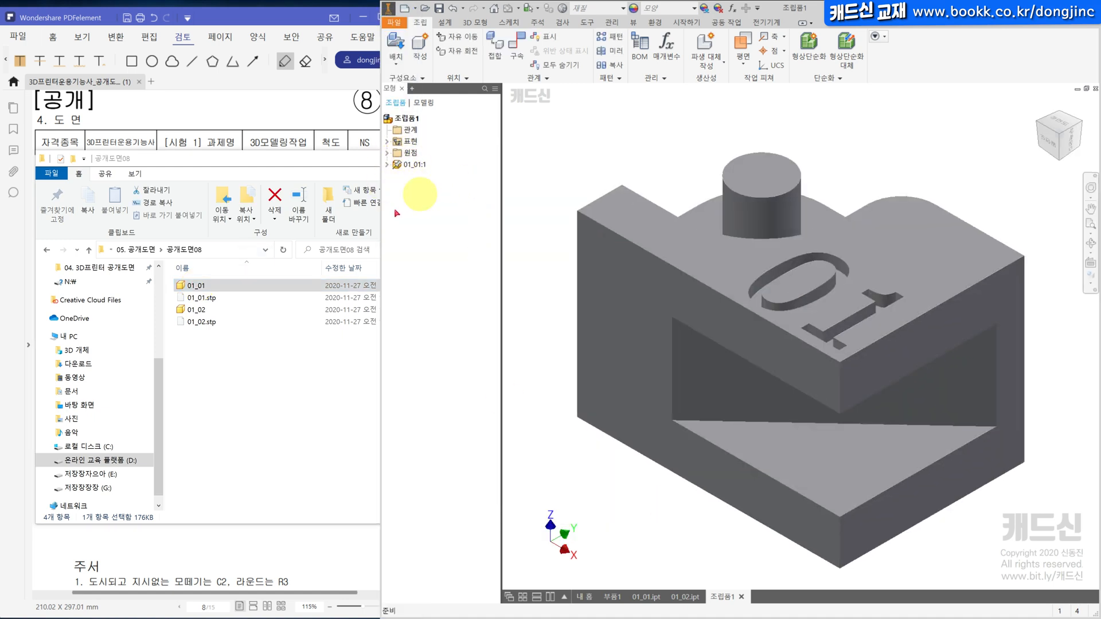
Insert one instance of part 01_02 from the 공개도면08 folder into the assembly, beside 01_01
click(258, 417)
click(188, 312)
drag(196, 310, 670, 123)
click(934, 161)
scroll(934, 161, down, 3)
middle_drag(746, 246, 723, 331)
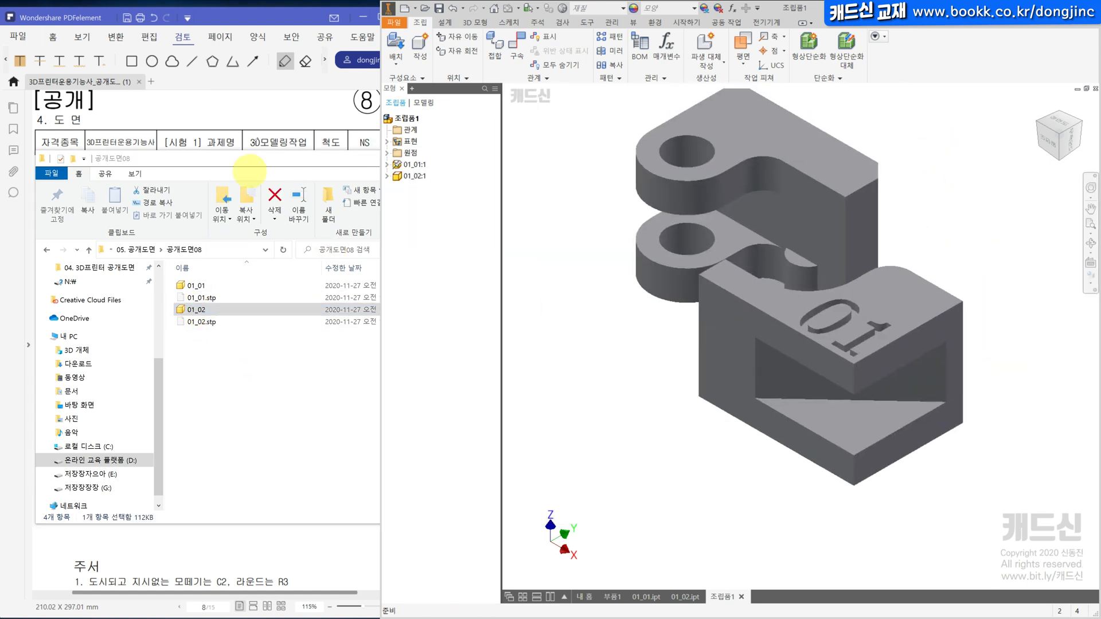
click(279, 99)
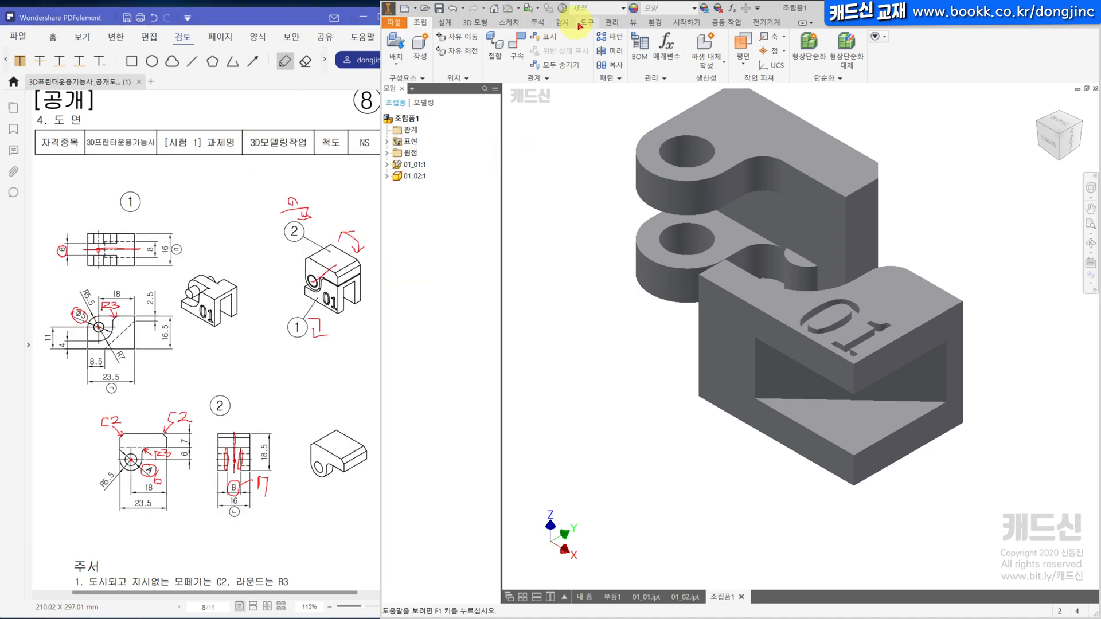
Set the assembly's lighting style to 회색 공간 and its visual style to shaded with edges
click(632, 22)
click(608, 65)
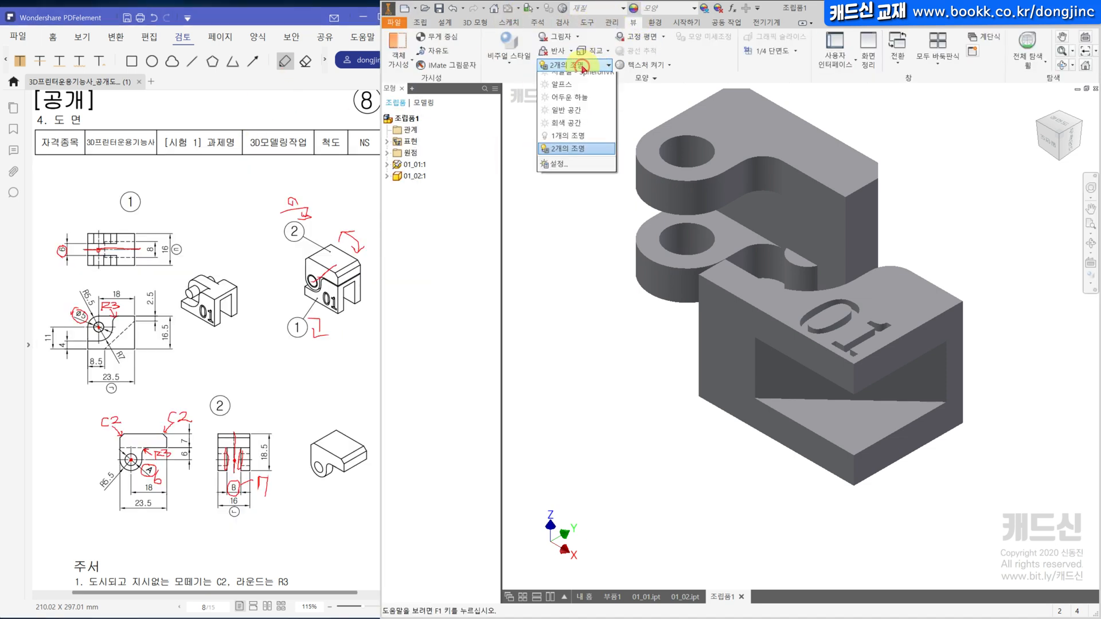
click(570, 309)
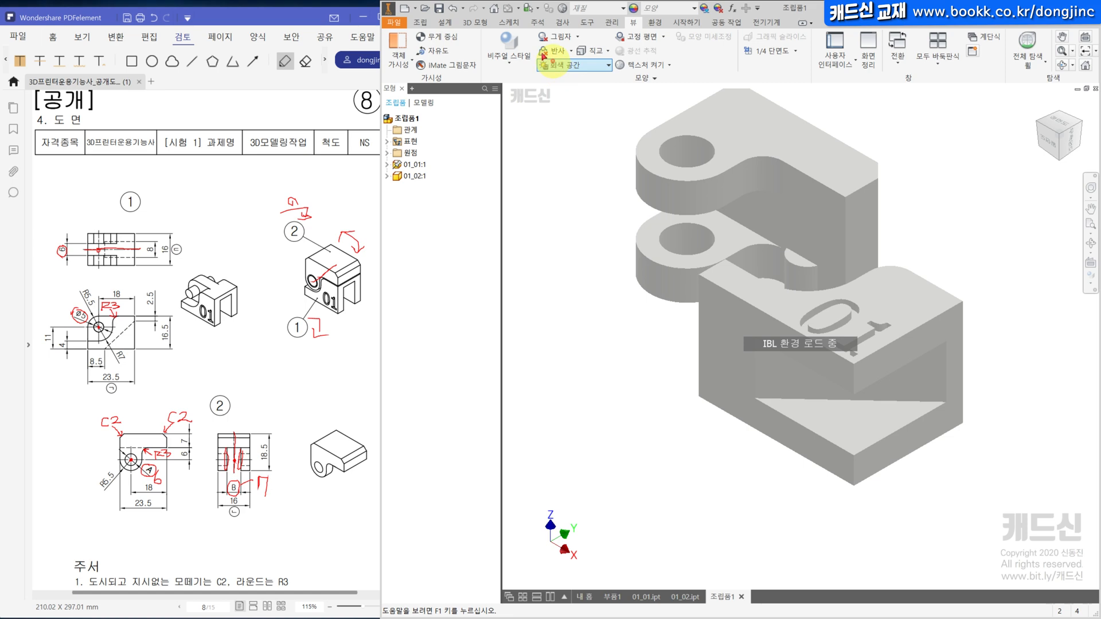
click(515, 50)
click(520, 138)
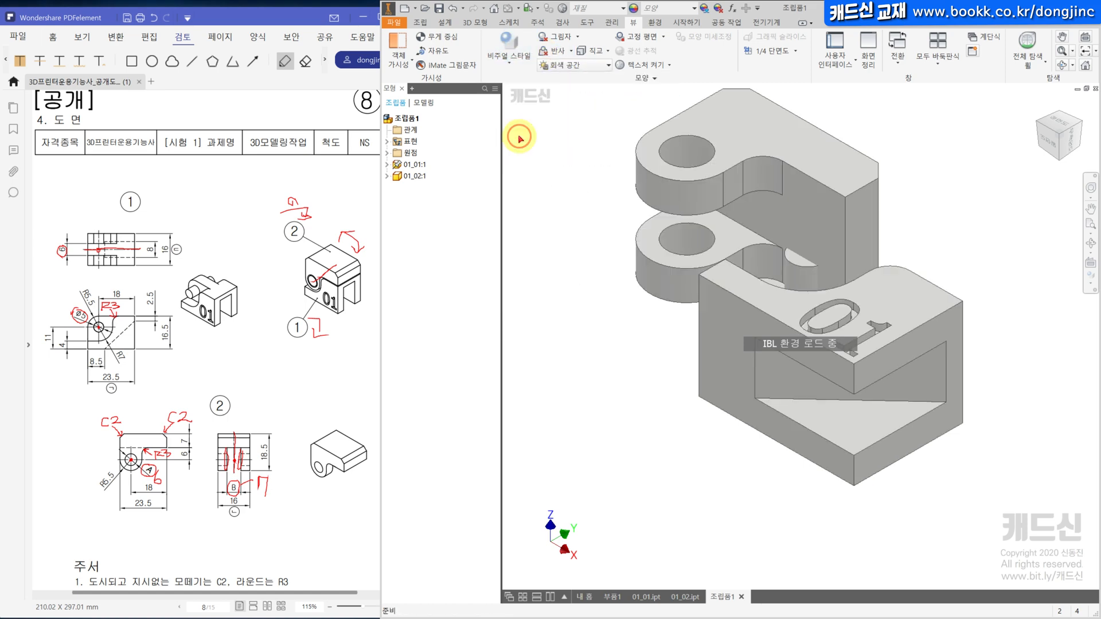
Move 01_02 clear of 01_01 and mate its hinge hole axis to the 01_01 pin axis with the aligned solution and 0 mm offset
mouse_move(580, 231)
shift+middle_down()
mouse_move(629, 304)
mouse_move(751, 349)
shift+middle_up()
drag(740, 317, 683, 283)
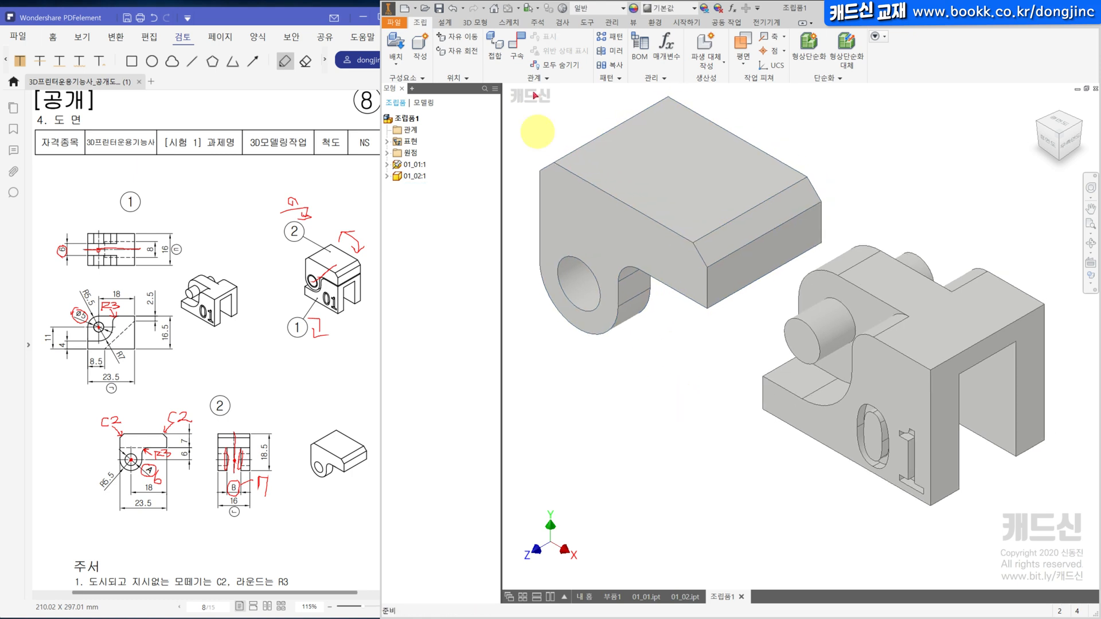
click(516, 40)
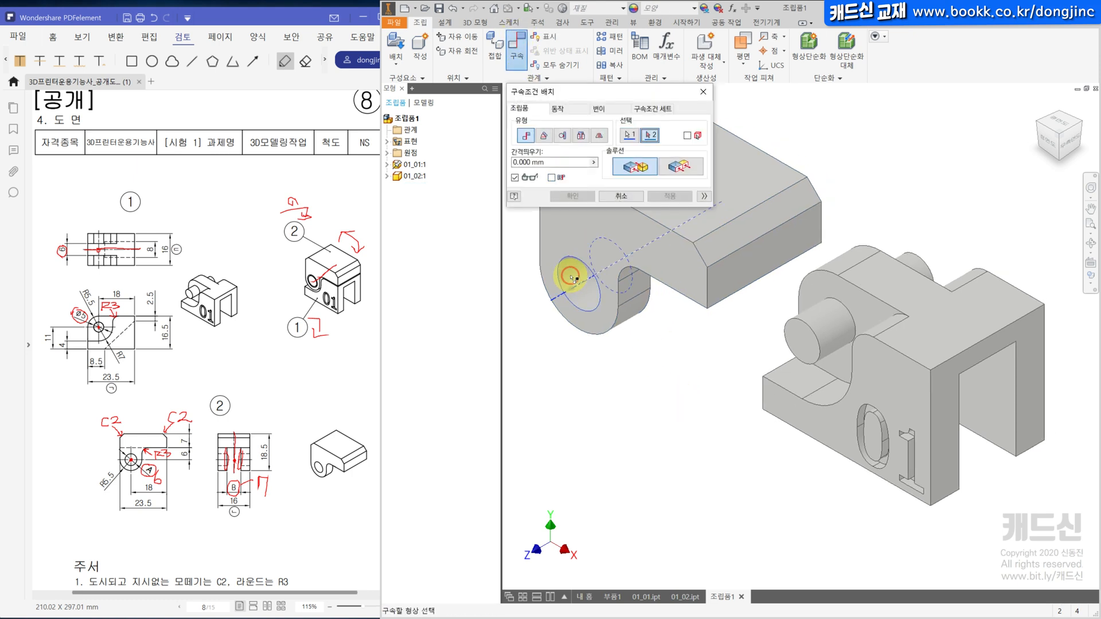
click(822, 316)
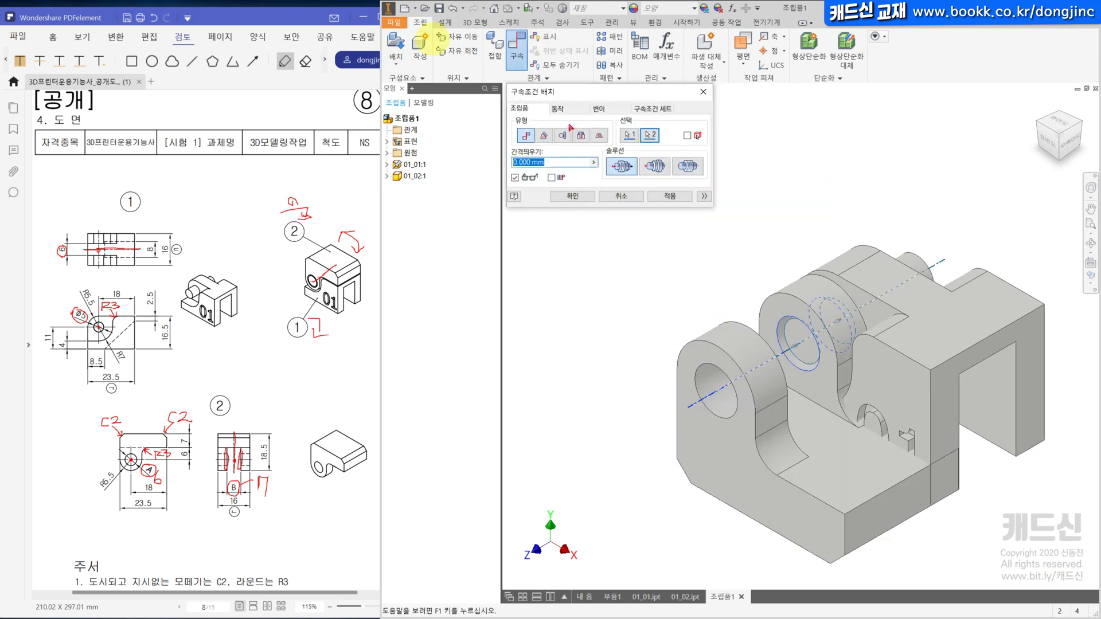
click(656, 166)
click(624, 166)
click(649, 166)
click(561, 200)
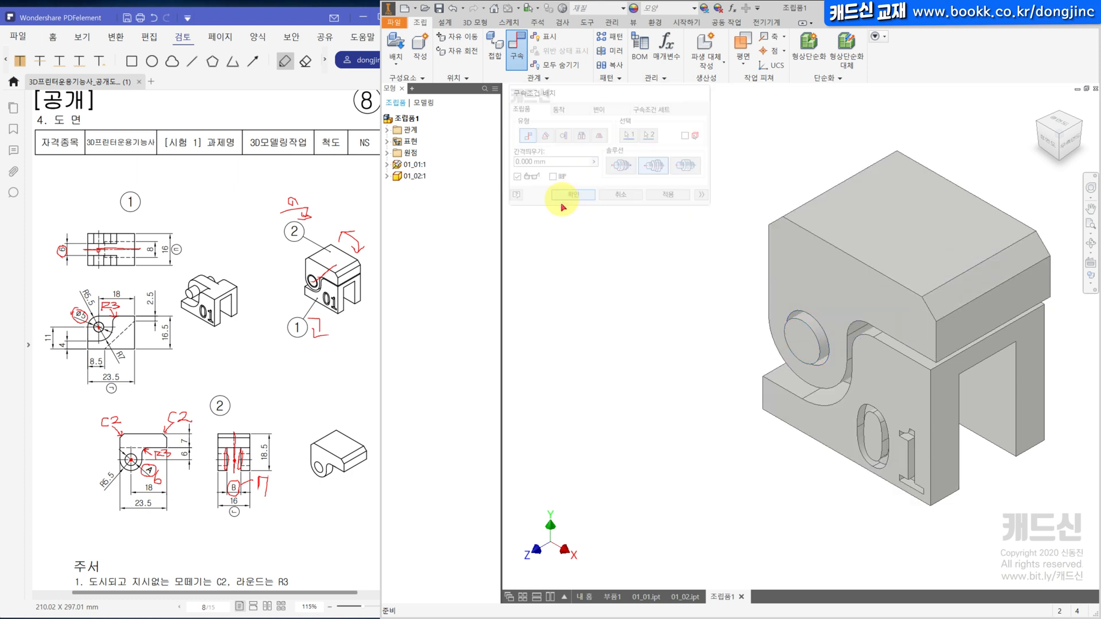
Constrain the XY planes of 01_01 and 01_02 with the flush solution and a 0 mm offset
click(522, 55)
click(388, 165)
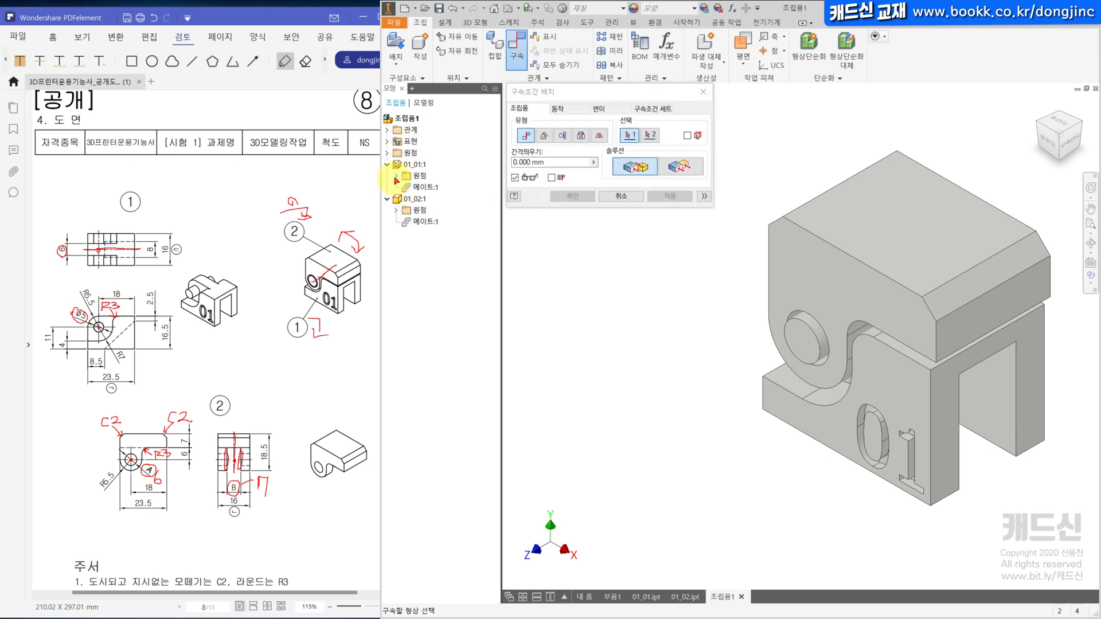
click(396, 176)
click(434, 211)
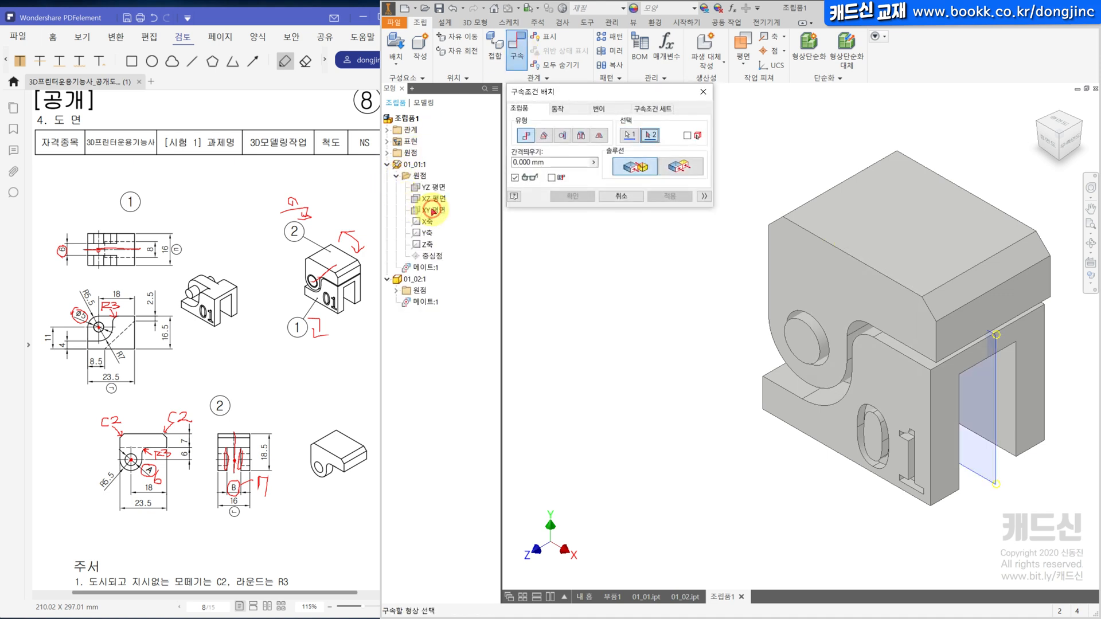
click(396, 291)
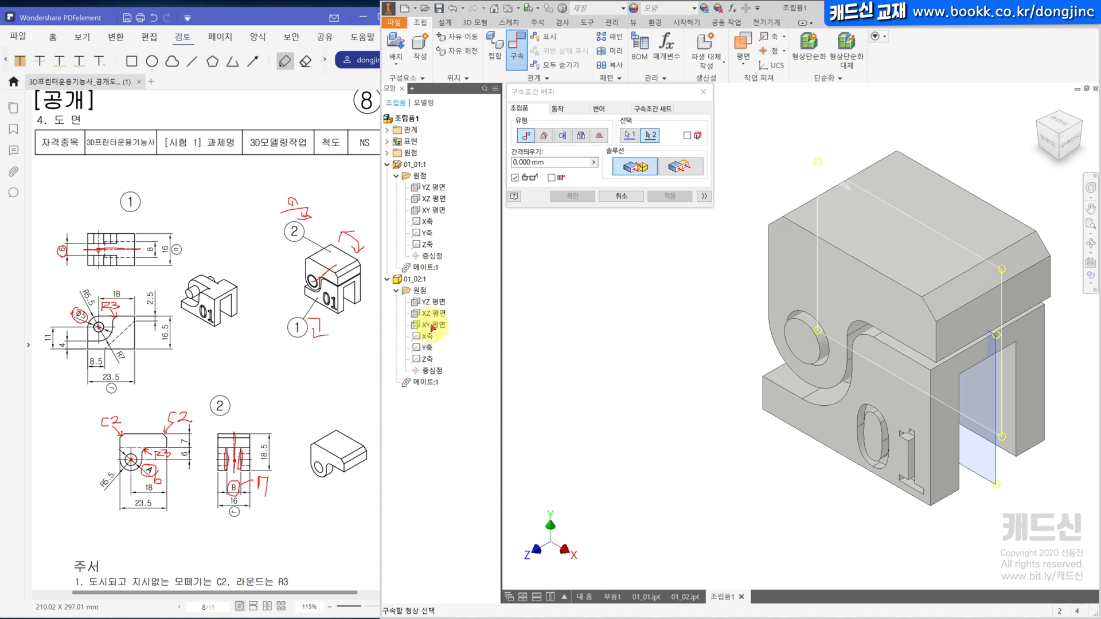
click(434, 325)
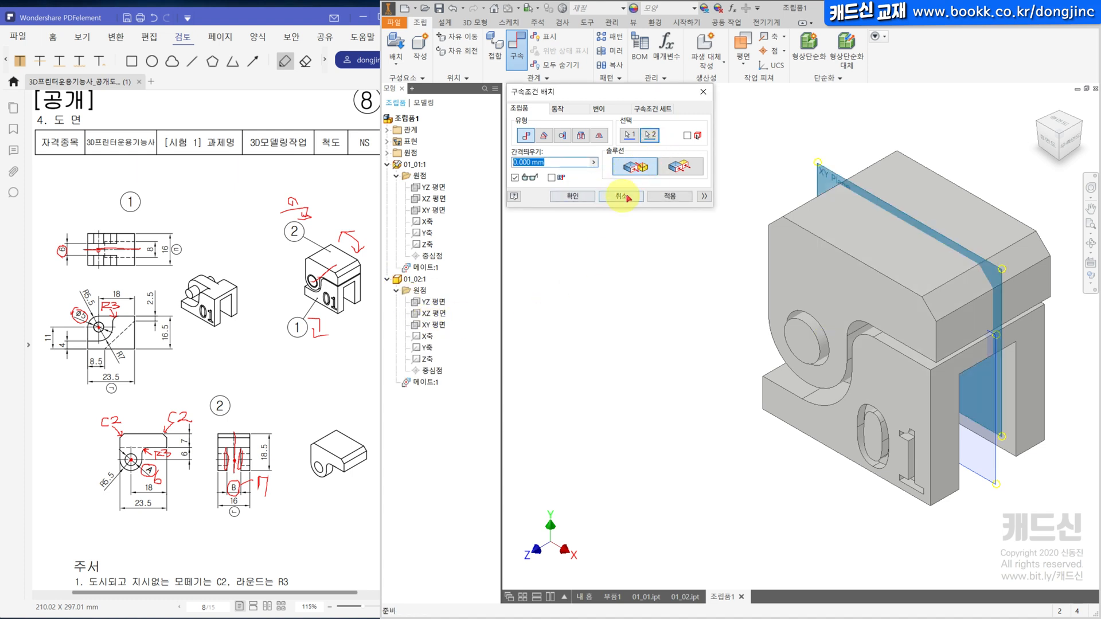
click(572, 196)
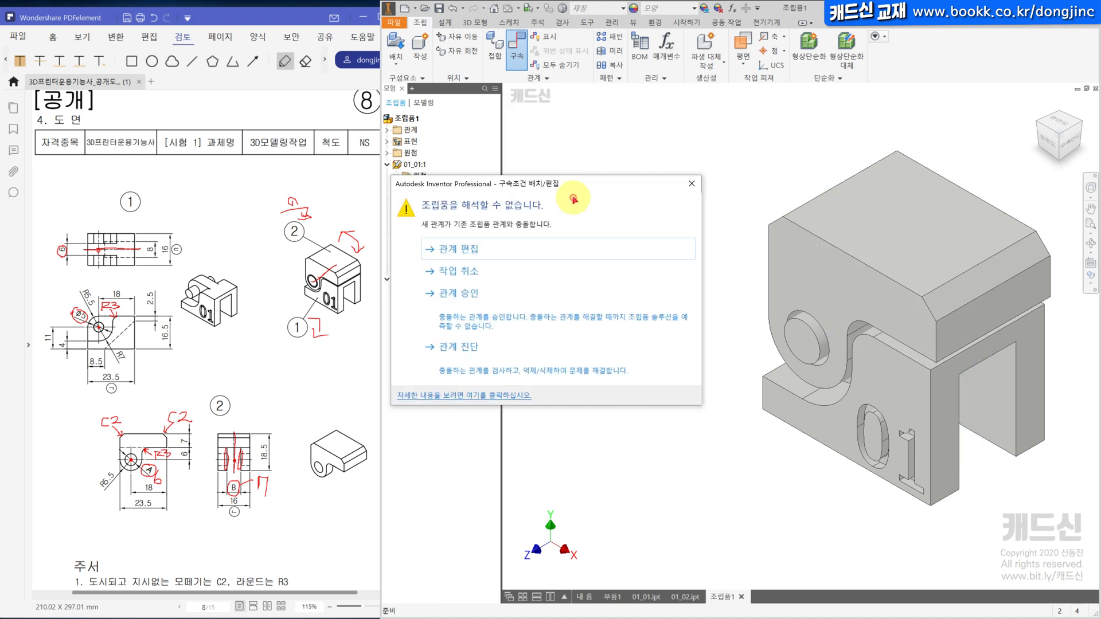
click(468, 249)
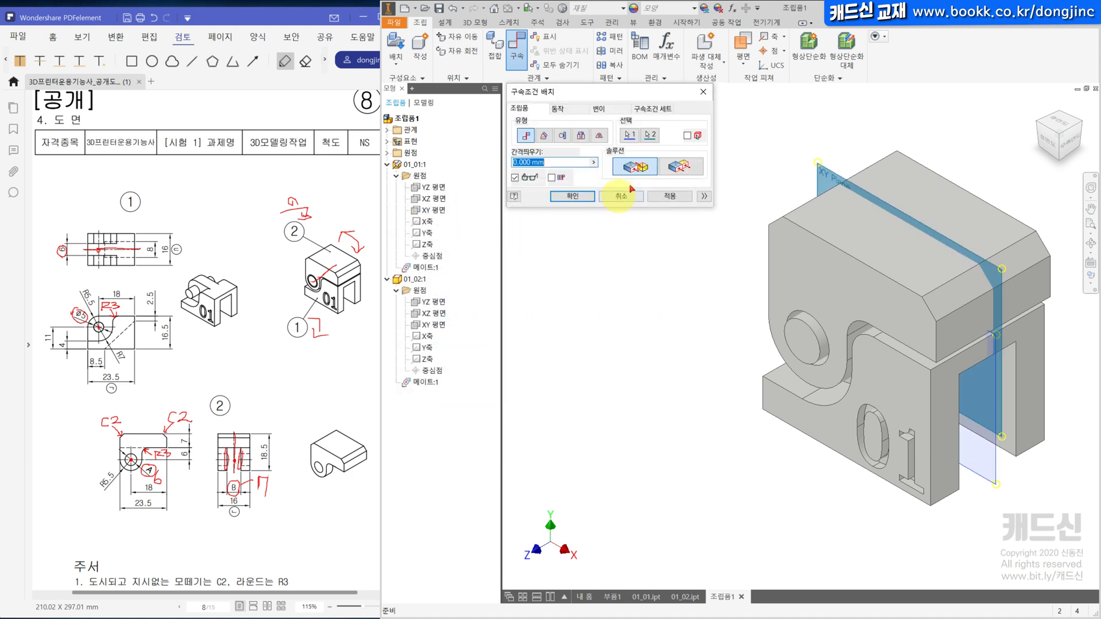
click(676, 166)
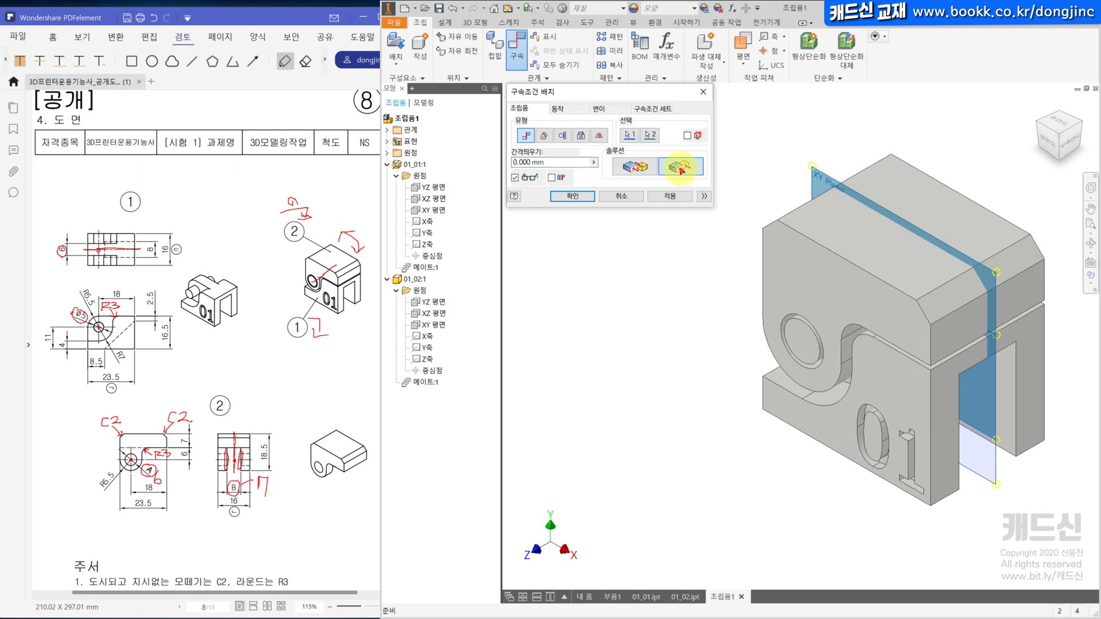
click(583, 197)
Swing 01_02 open around the pin and run an interference analysis on both parts
drag(768, 281, 730, 246)
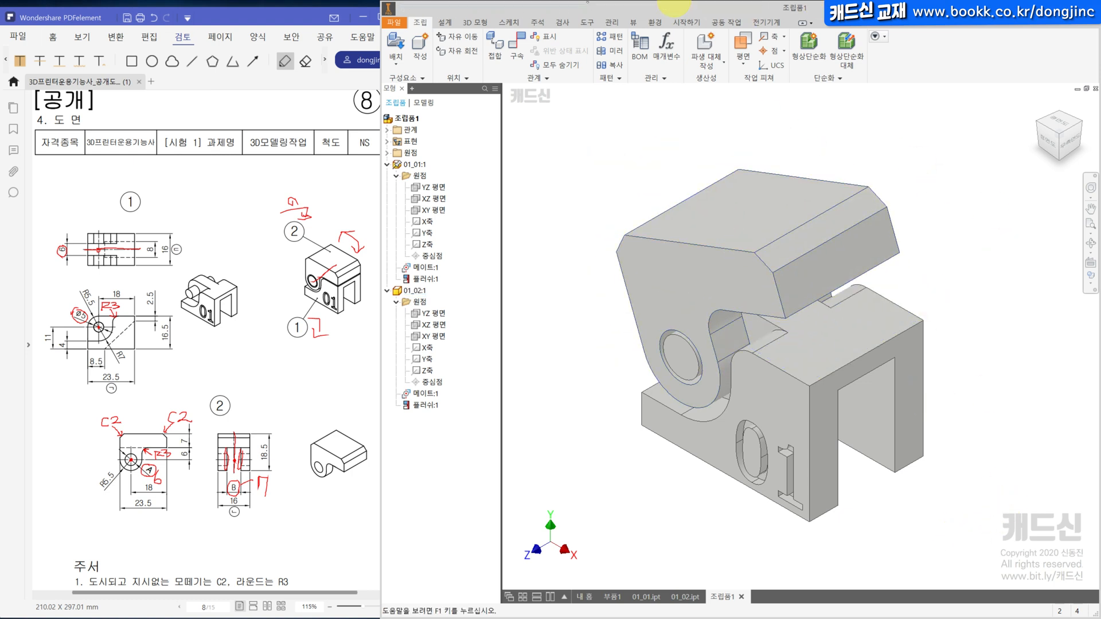
click(561, 21)
drag(988, 519, 539, 92)
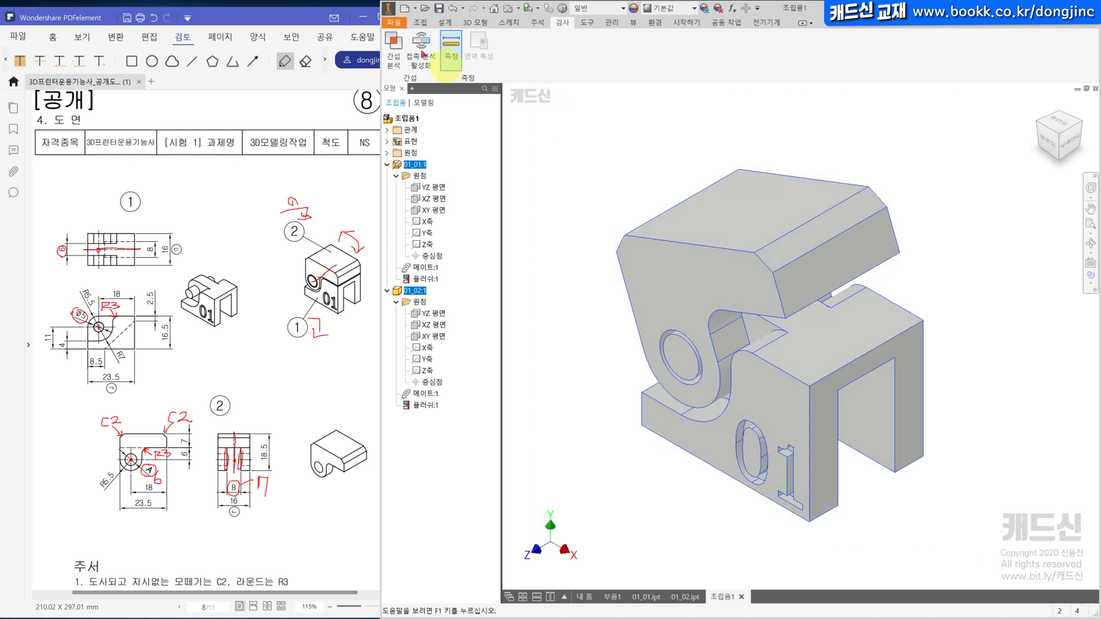
click(401, 39)
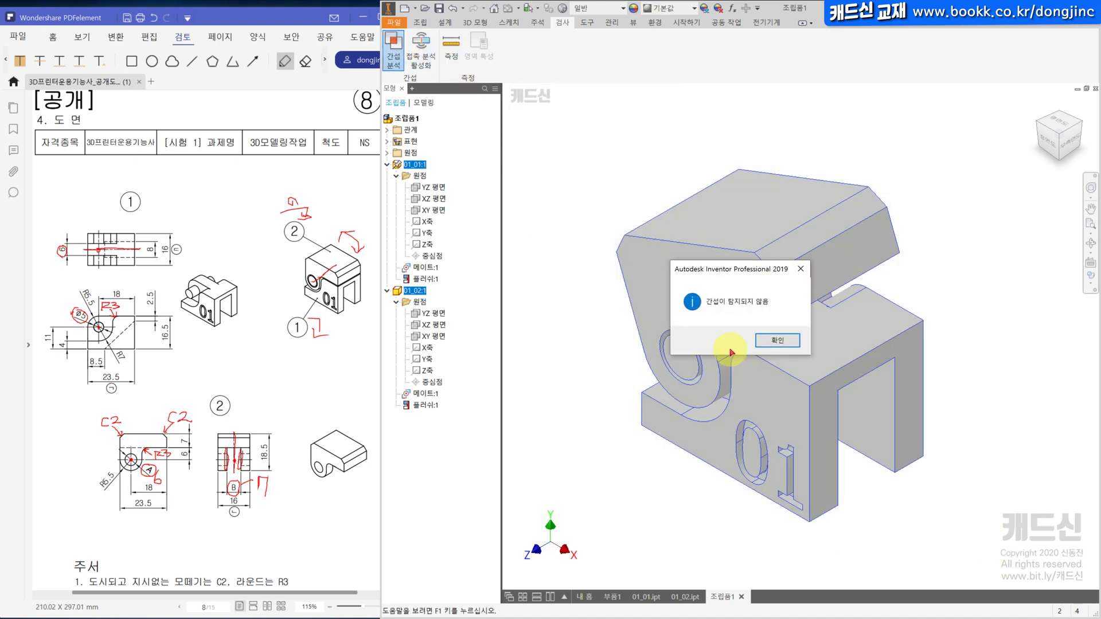
click(775, 339)
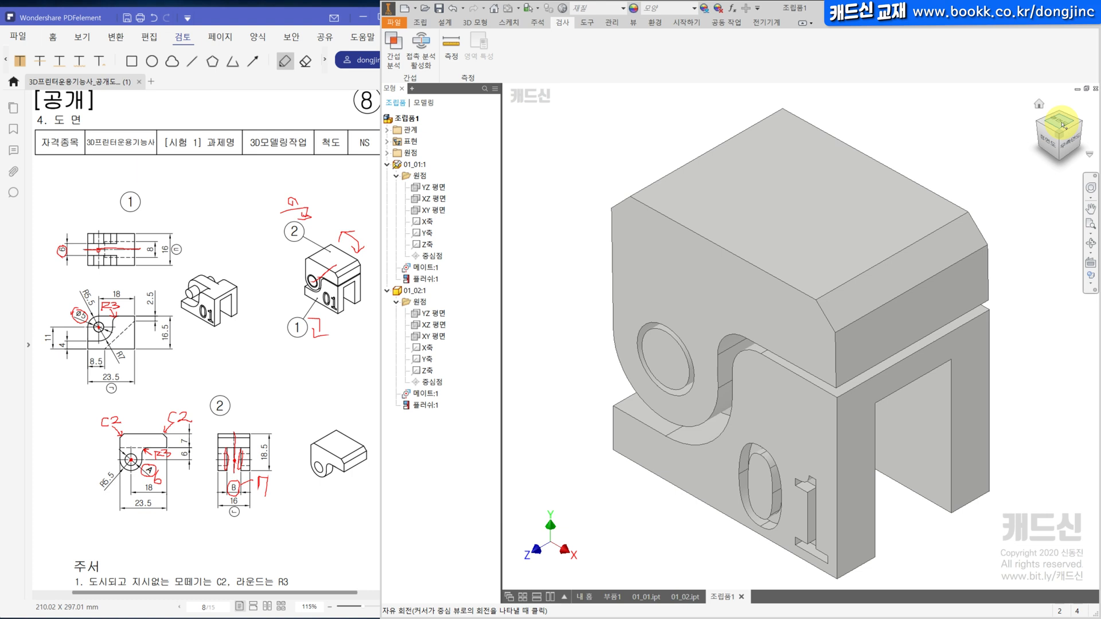
Measure the diameters of the 01_02 hinge hole and the 01_01 pin in the front view
click(1055, 144)
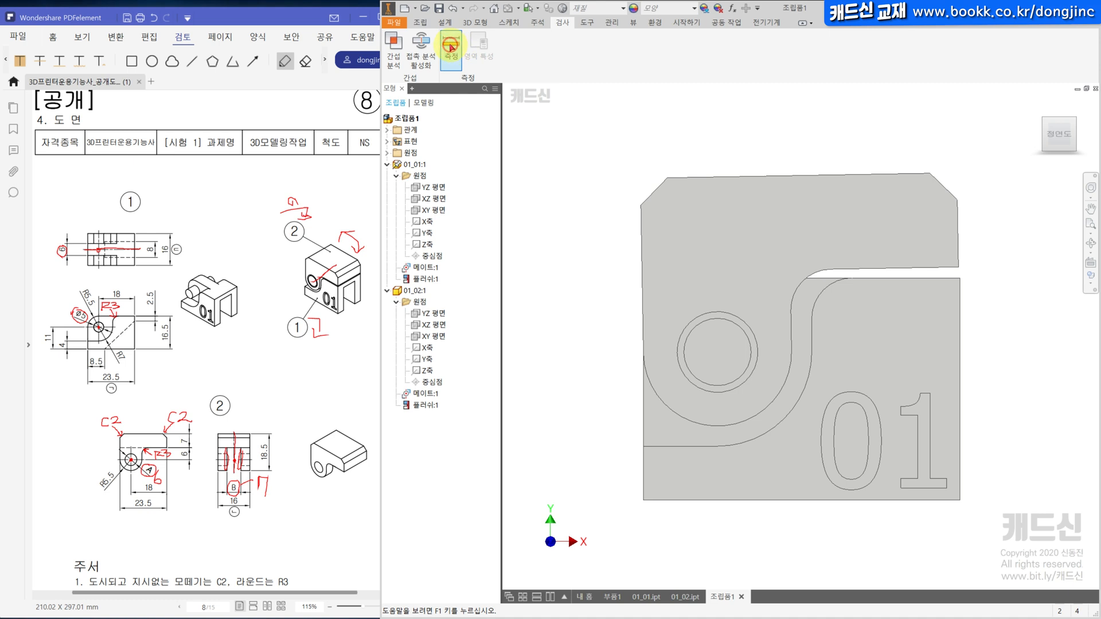
click(450, 48)
click(721, 313)
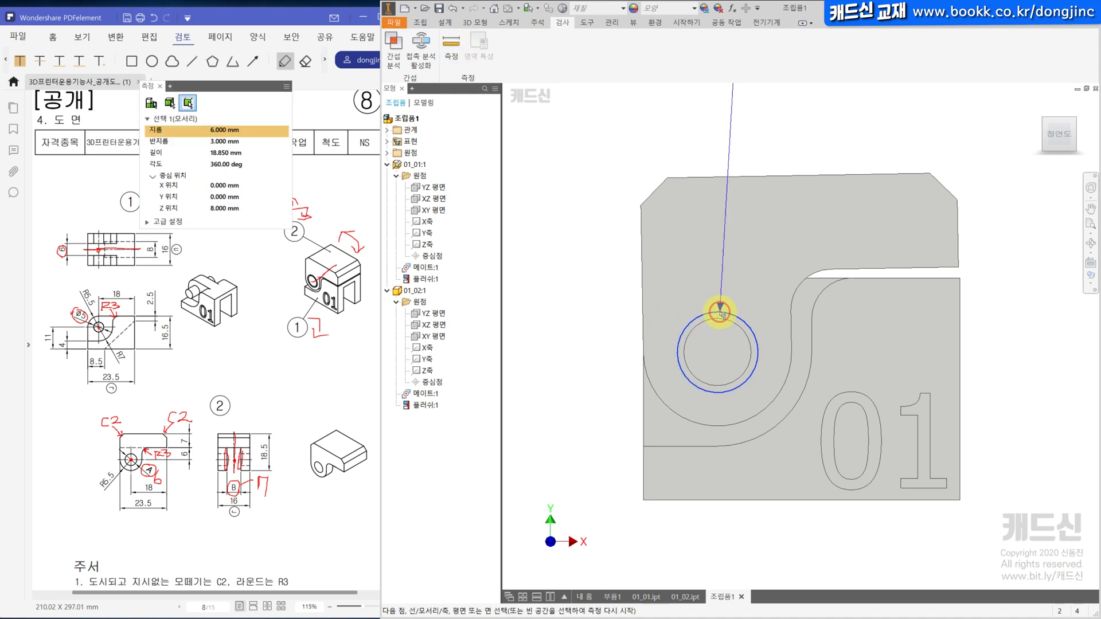
scroll(664, 281, down, 3)
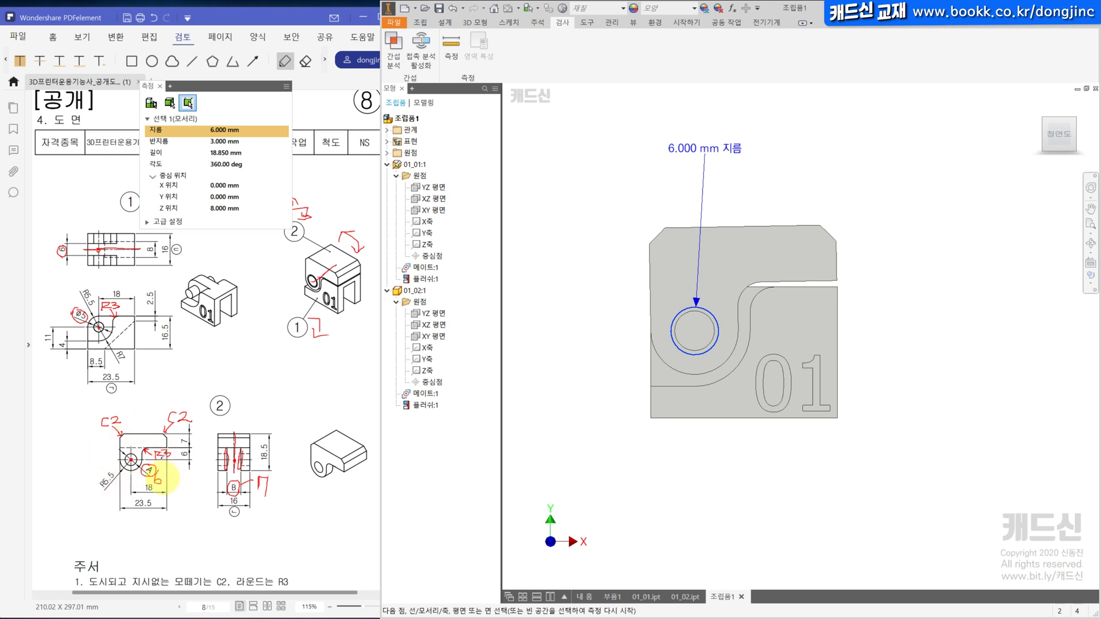
click(640, 298)
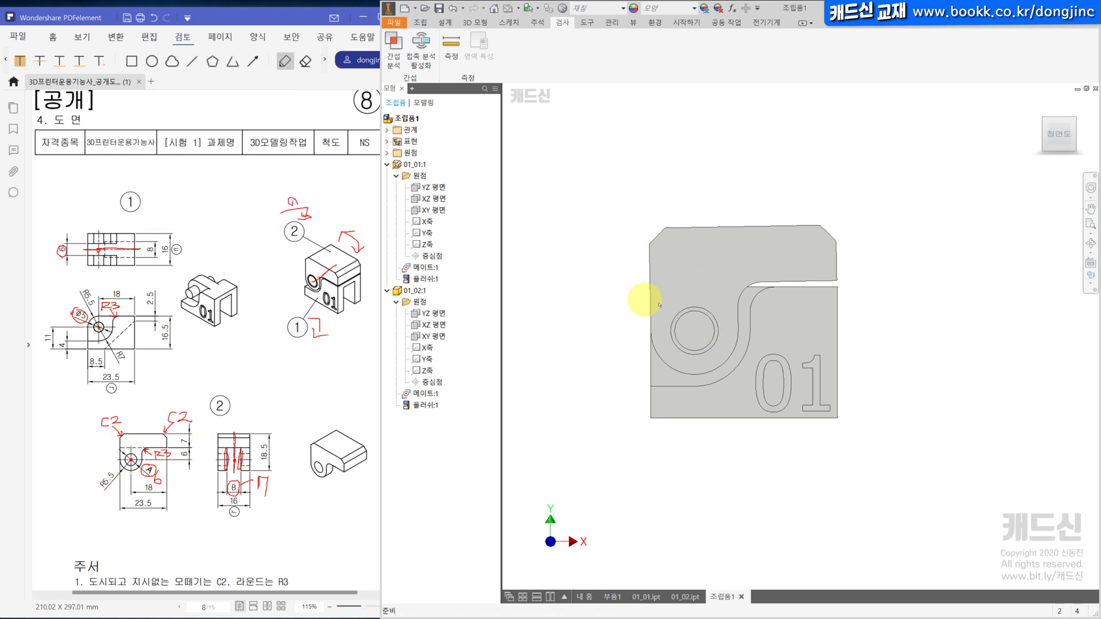
click(696, 315)
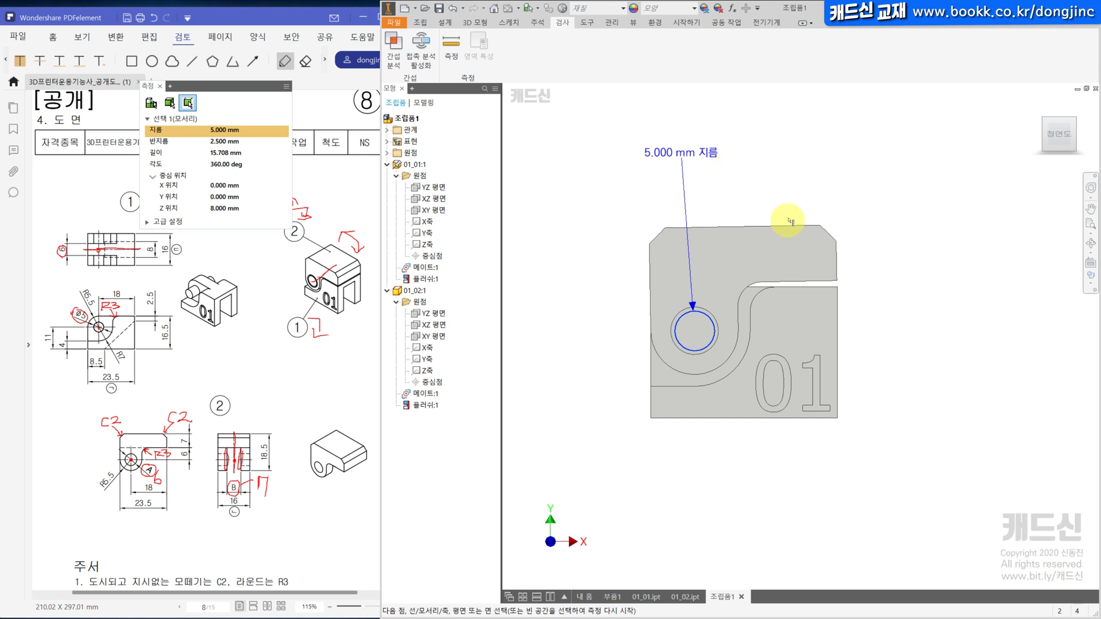
key(Escape)
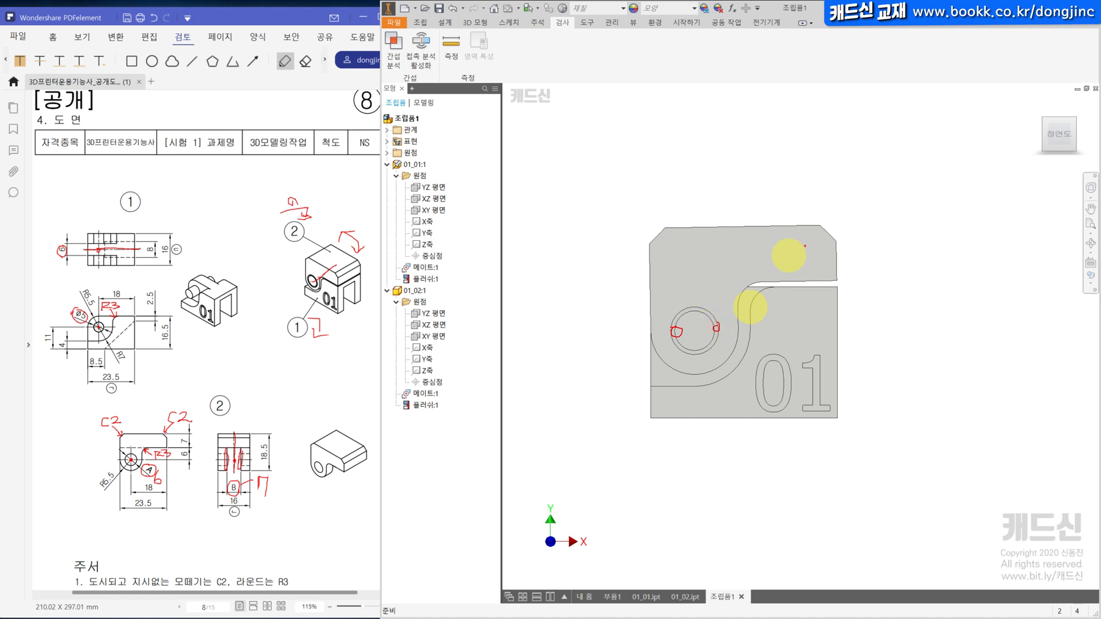
Measure the clearance between one inner slot face of 01_02 and the adjacent side face of the 01_01 hinge tongue
click(1037, 132)
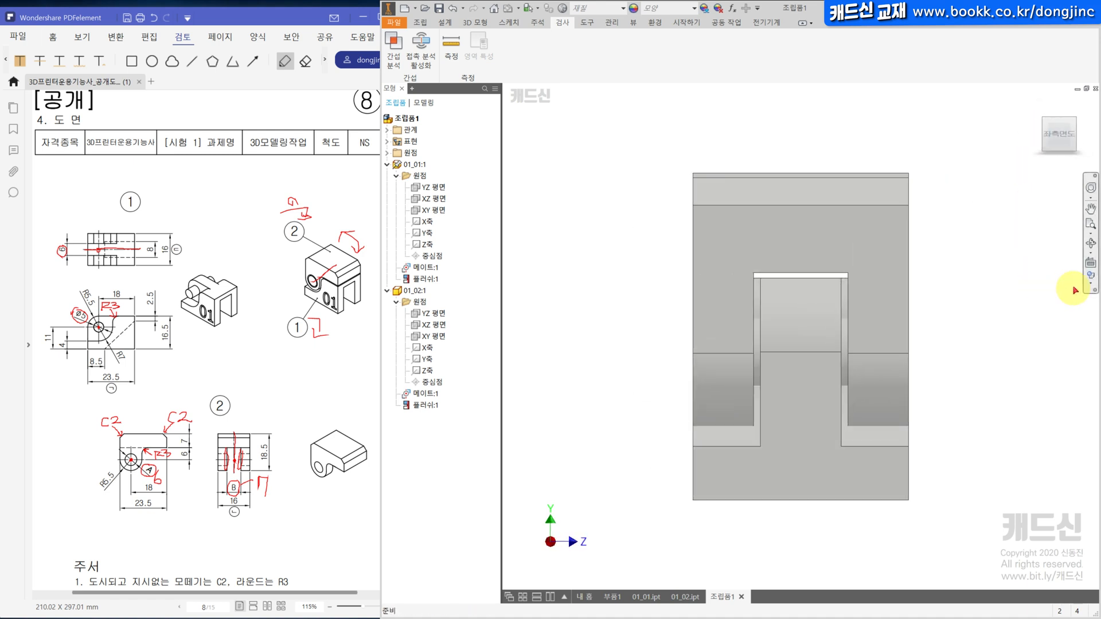
click(455, 48)
shift+middle_drag(713, 263, 660, 245)
click(717, 283)
scroll(716, 290, up, 5)
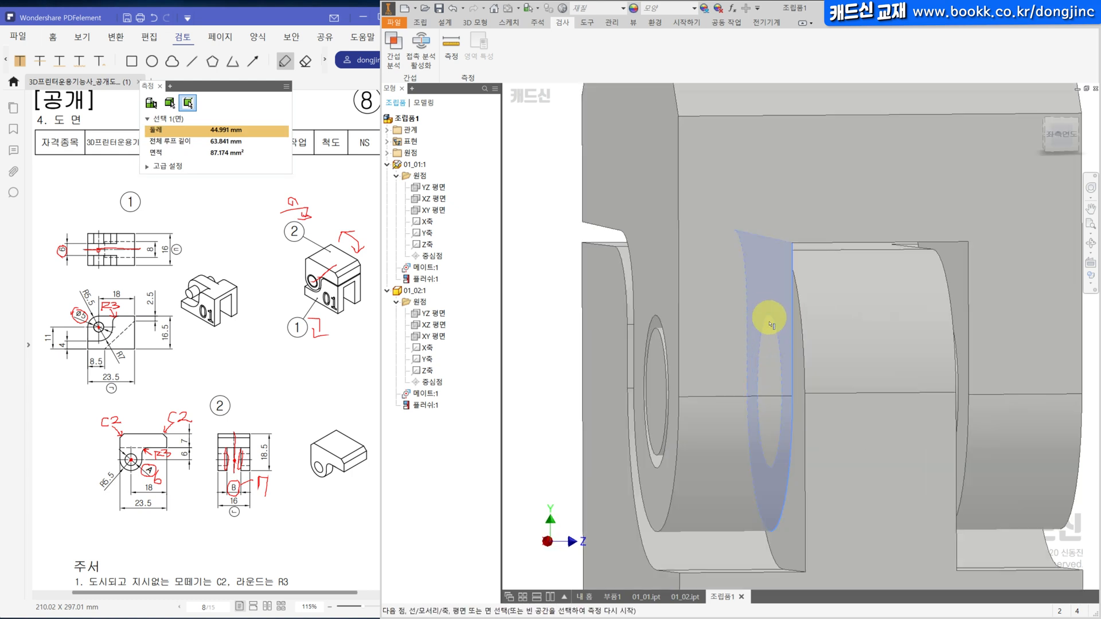
click(794, 320)
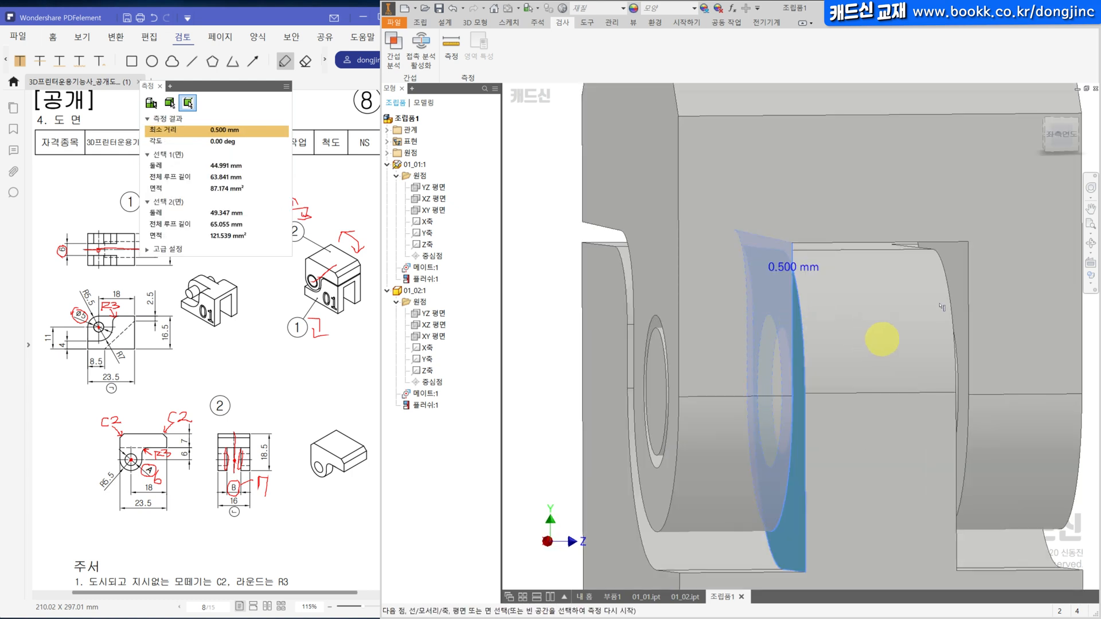
key(Escape)
Measure the clearance on the opposite side of the hinge tongue between the facing surfaces of 01_02 and 01_01
click(961, 264)
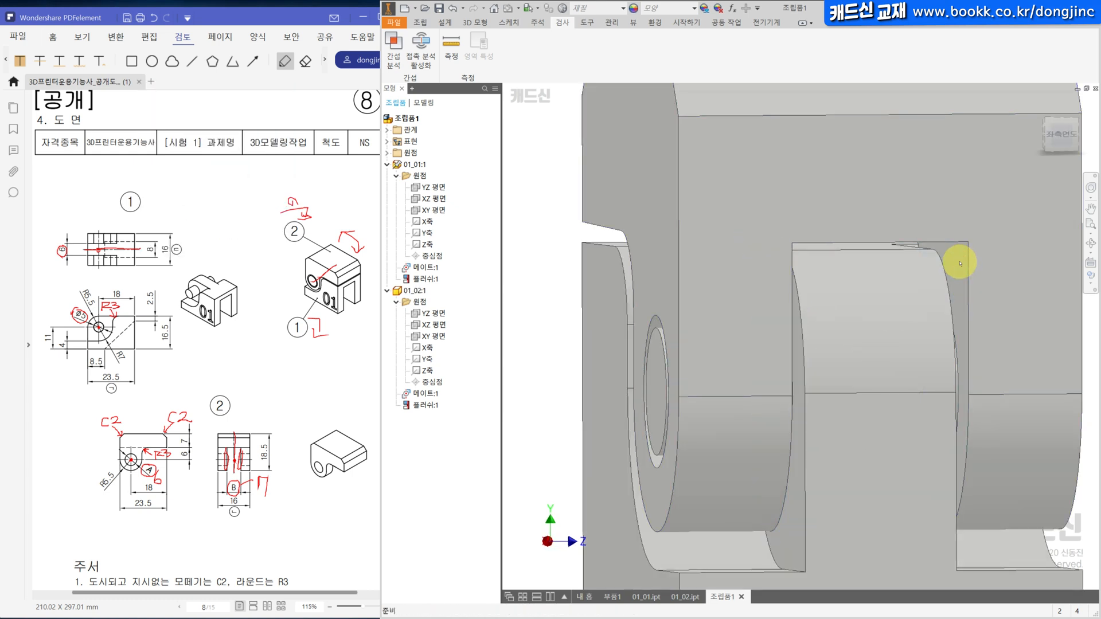
click(960, 263)
shift+middle_drag(956, 258, 919, 310)
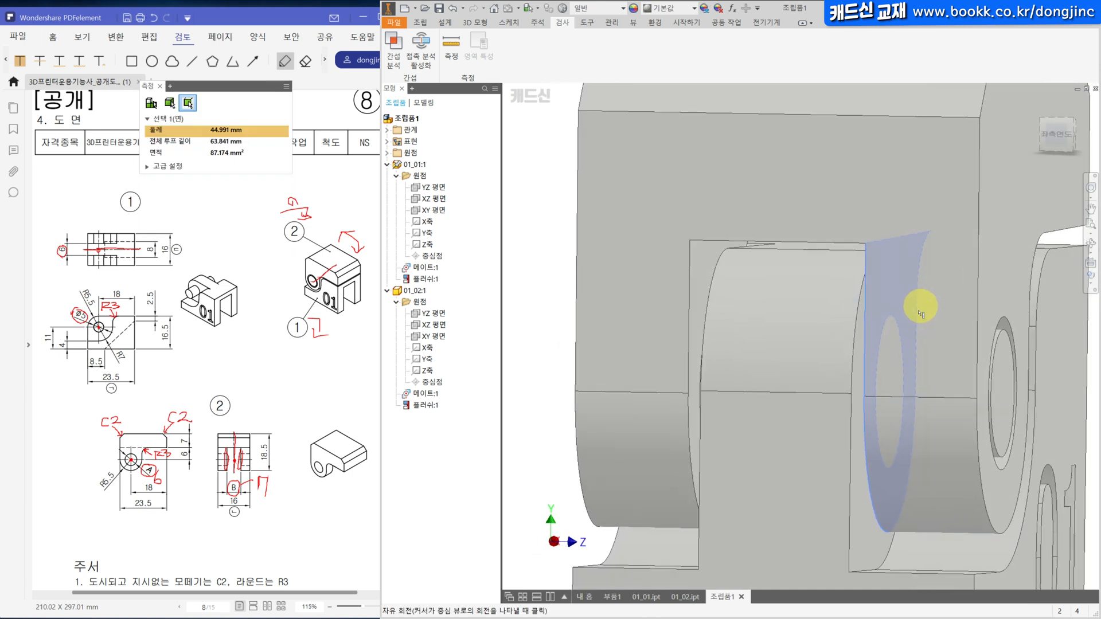
click(859, 380)
key(Escape)
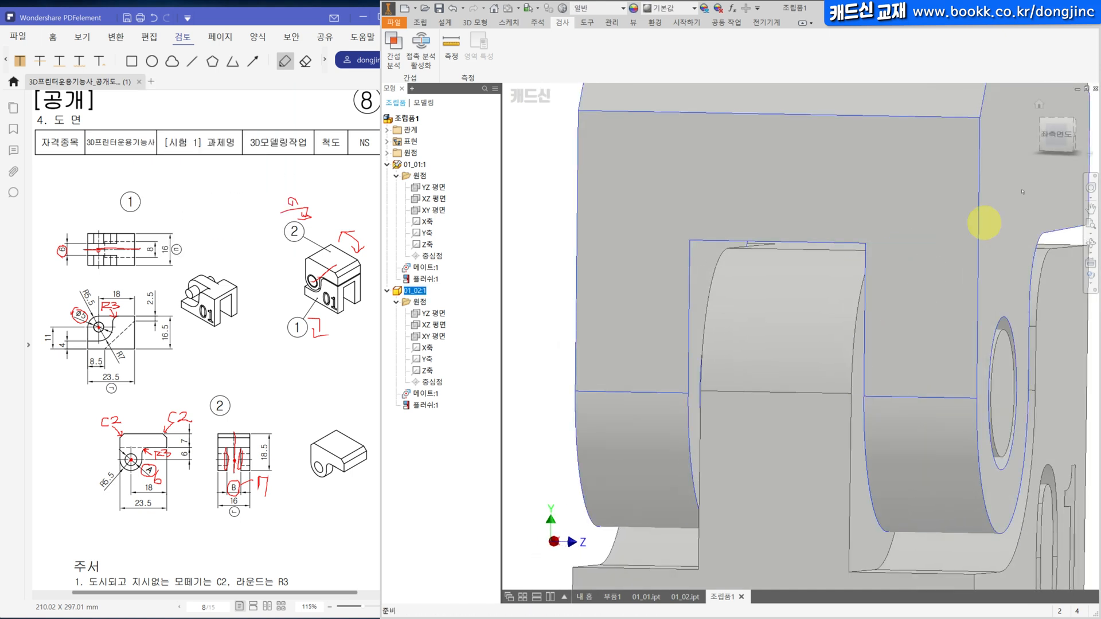
Examine the gaps on both sides of the hinge tongue in the left view and with the assembly laid on its side
click(1056, 140)
mouse_move(765, 348)
mouse_down()
mouse_move(744, 351)
mouse_move(759, 349)
mouse_up()
drag(843, 335, 849, 351)
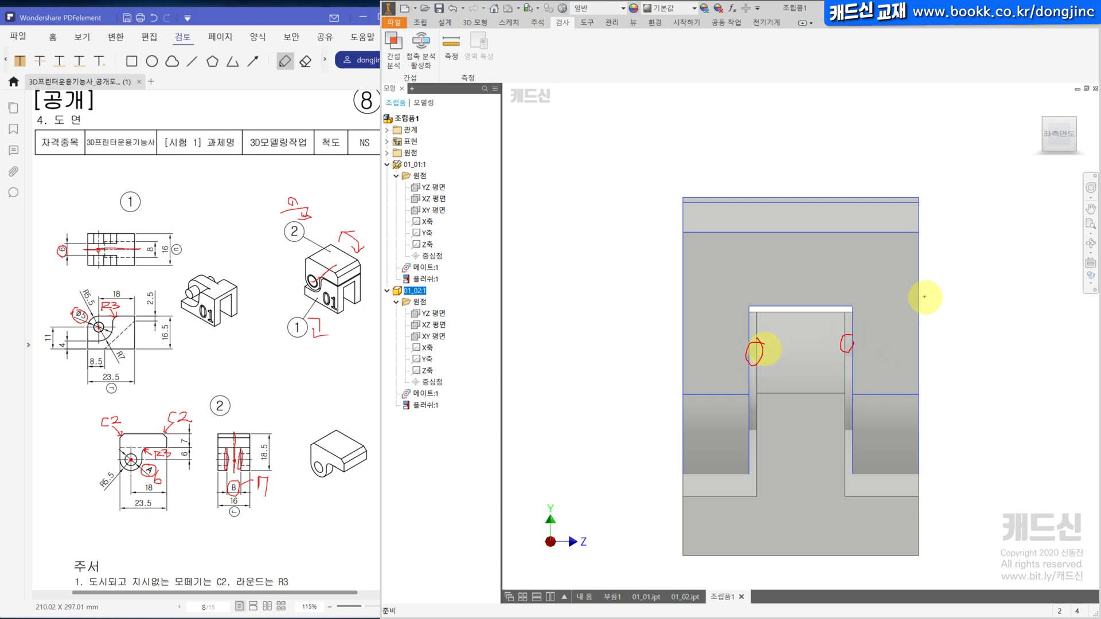
click(1041, 102)
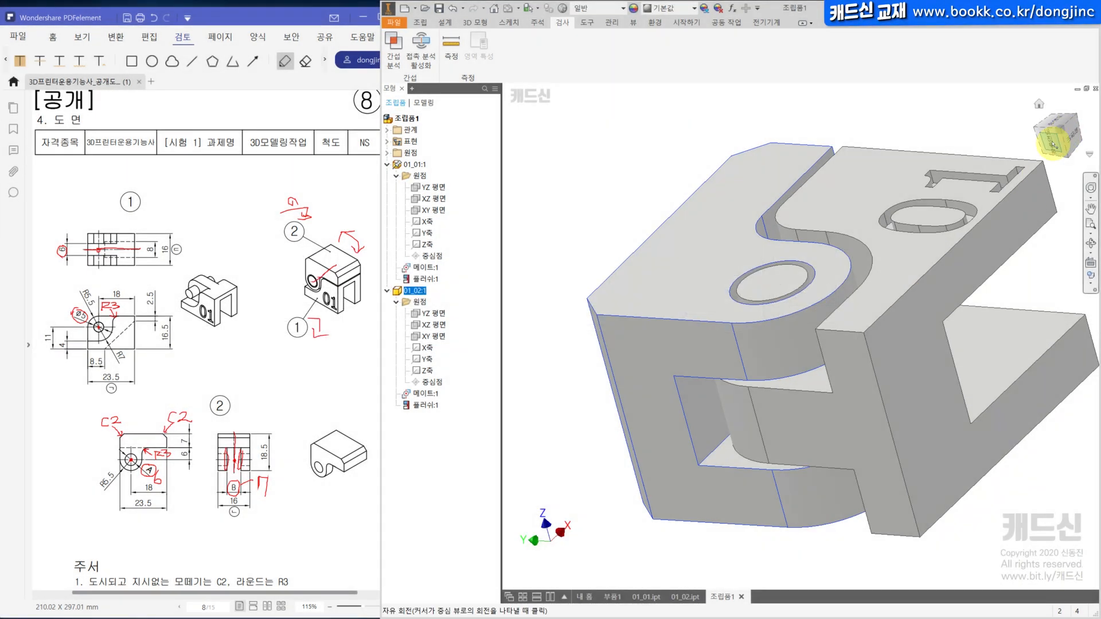
drag(1057, 128, 1043, 240)
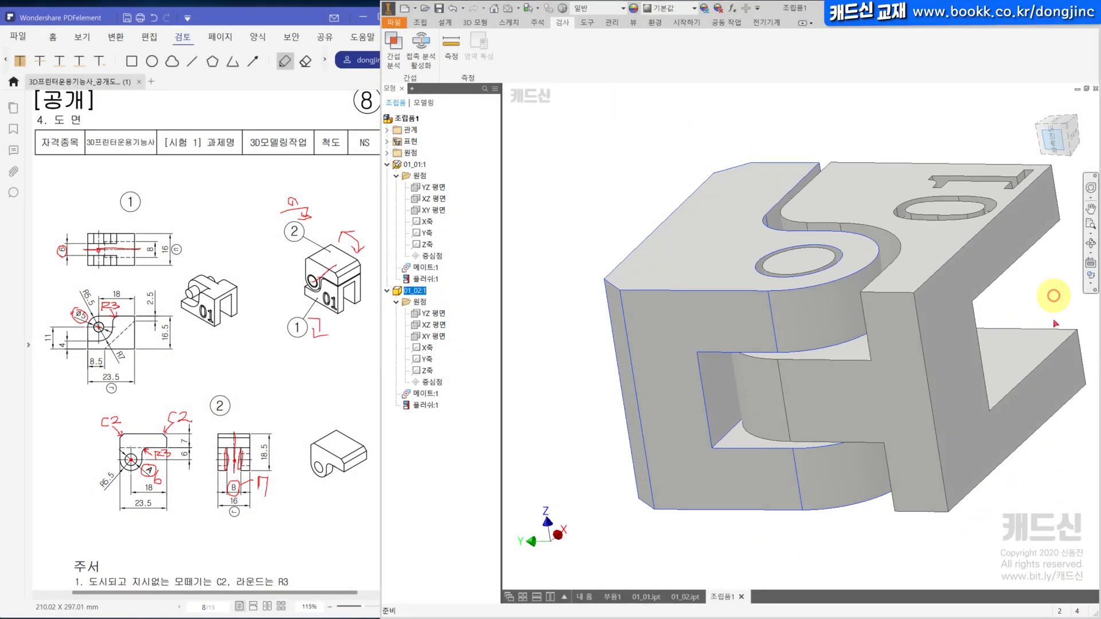
middle_drag(927, 393, 875, 411)
Mark the print bed line and support strokes beneath the assembly lying on its side
drag(549, 469, 1016, 463)
drag(634, 492, 595, 512)
drag(704, 471, 681, 500)
drag(777, 476, 745, 523)
drag(898, 473, 883, 504)
drag(941, 473, 929, 498)
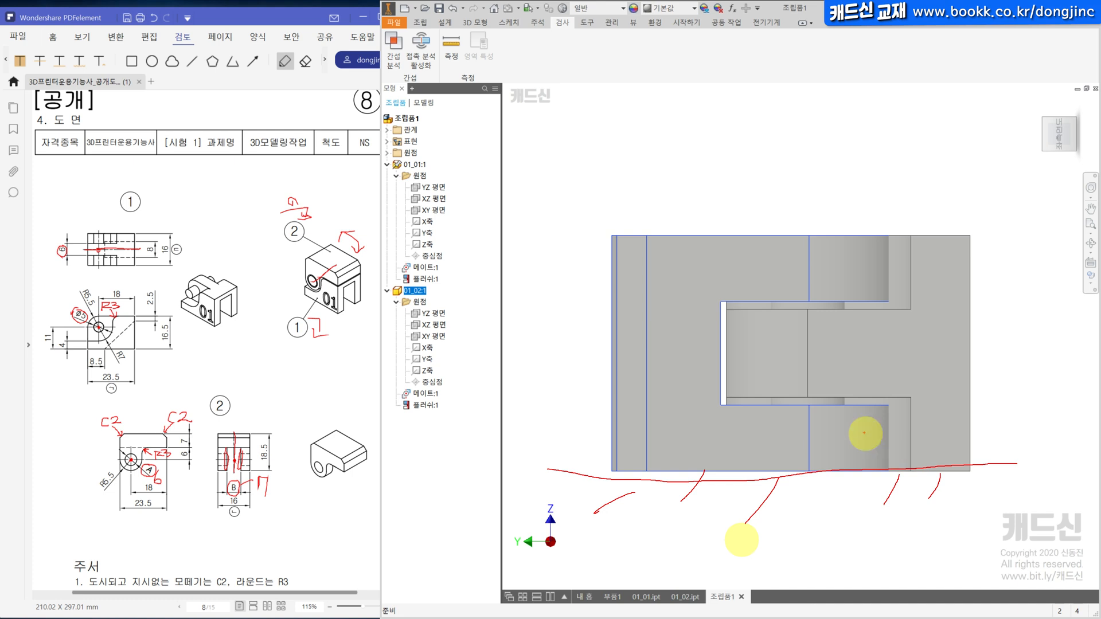
Mark the narrow gaps above and below the hinge tongue and tick the adjoining walls, clearing the markings at the end
drag(735, 396, 748, 404)
drag(765, 399, 789, 403)
drag(812, 397, 841, 408)
drag(864, 401, 866, 404)
drag(733, 303, 842, 308)
drag(865, 302, 865, 309)
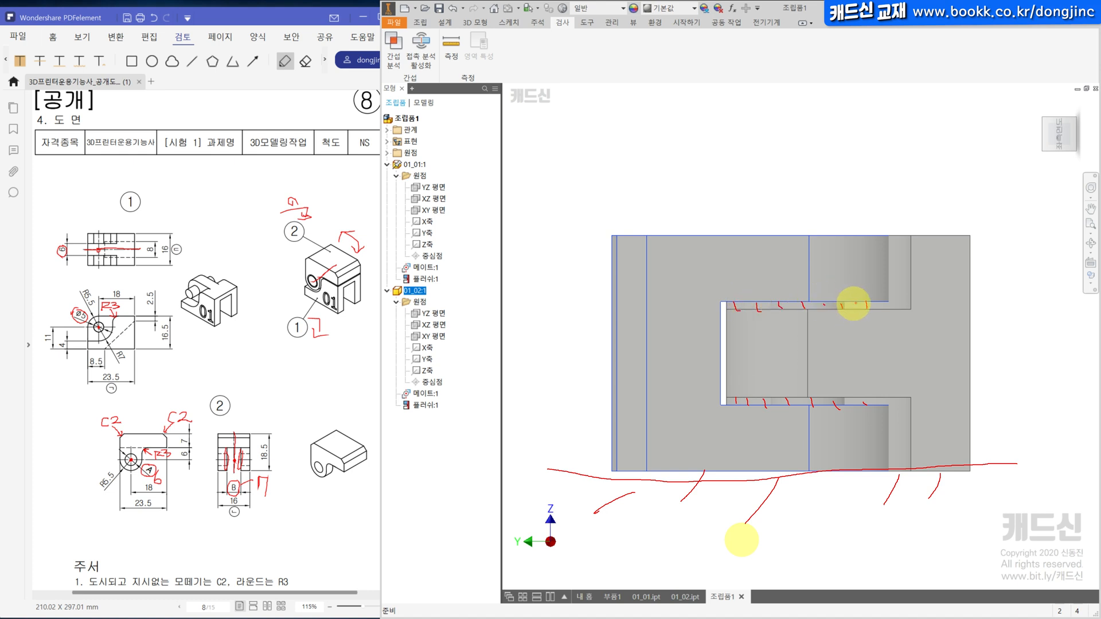
mouse_move(867, 309)
mouse_down()
mouse_move(749, 313)
mouse_move(734, 293)
mouse_move(870, 302)
mouse_up()
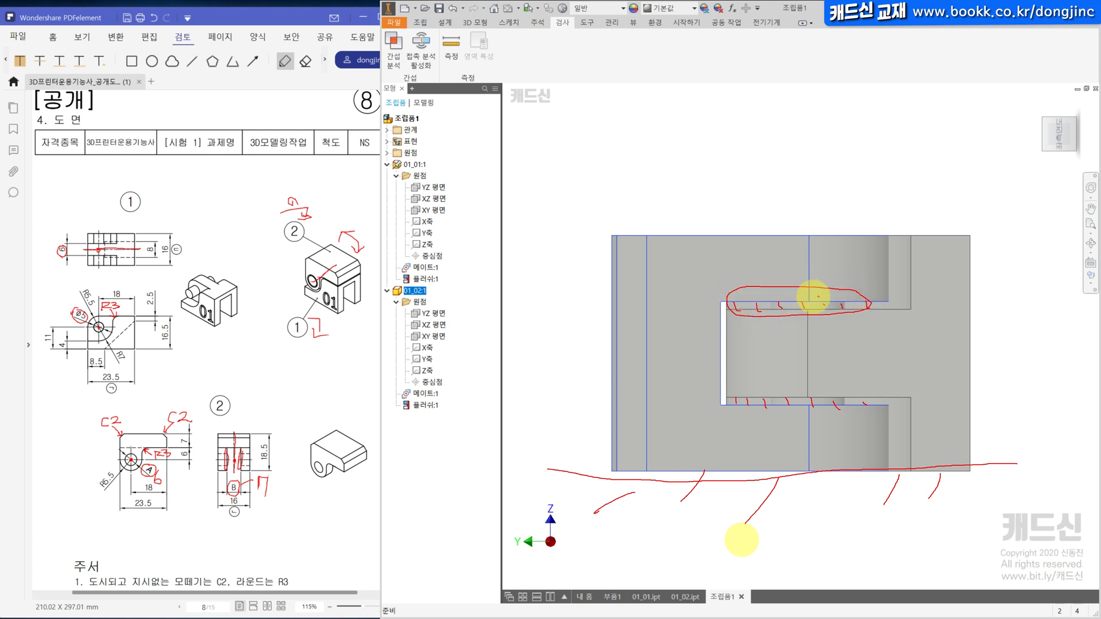
drag(712, 250, 746, 247)
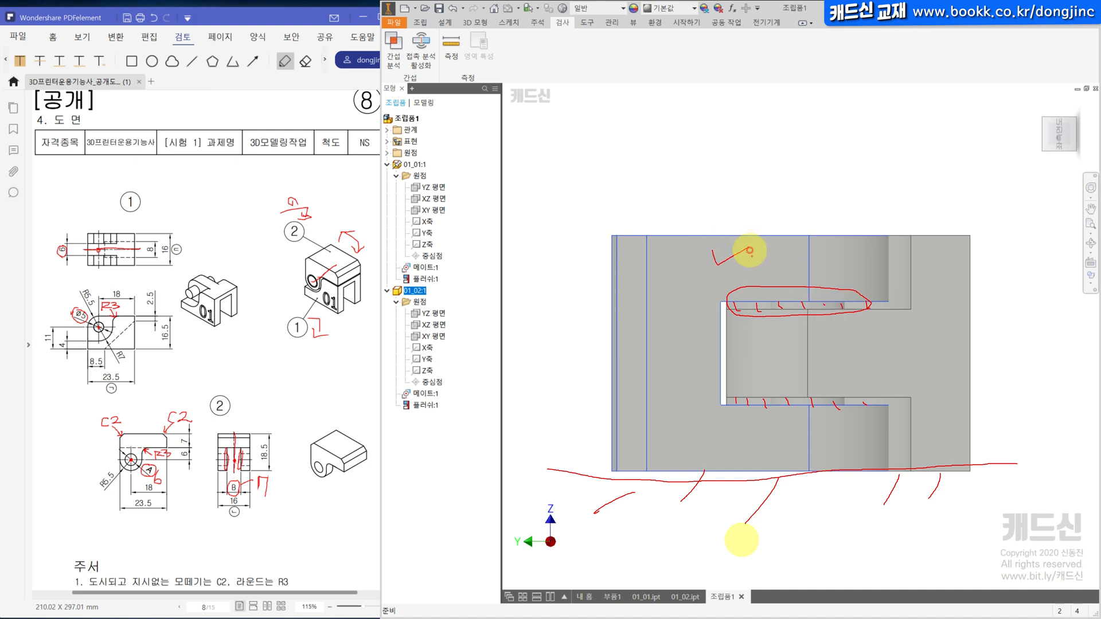
drag(760, 339, 790, 331)
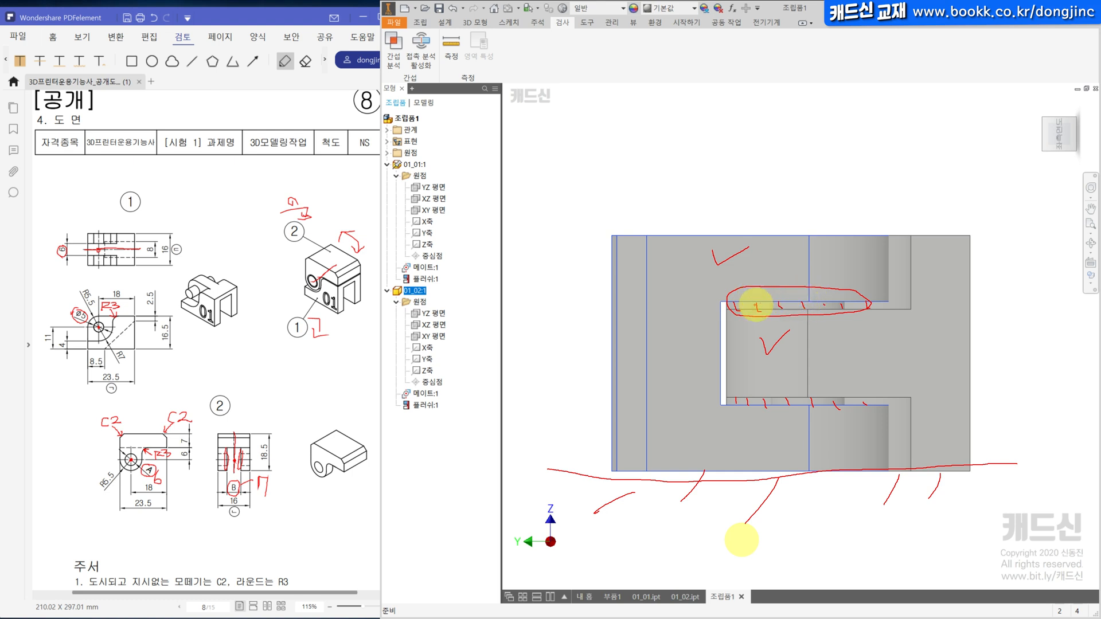
key(Escape)
Activate 01_01 for in-place editing and examine its pin surfaces on both sides of the hinge tongue
click(917, 338)
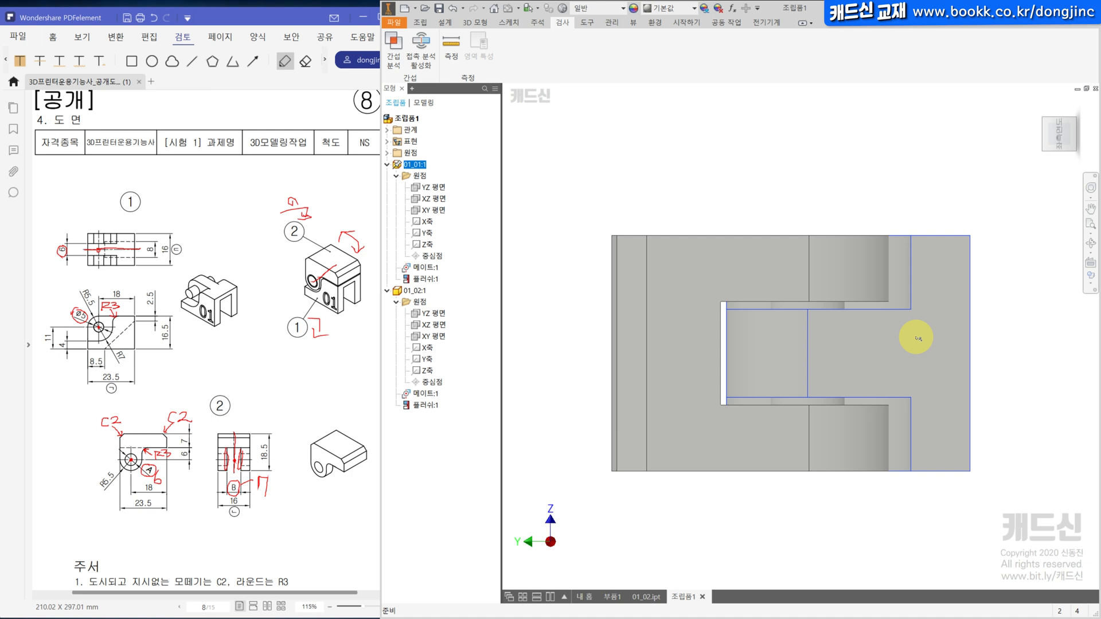
double_click(918, 339)
shift+middle_drag(988, 335, 986, 339)
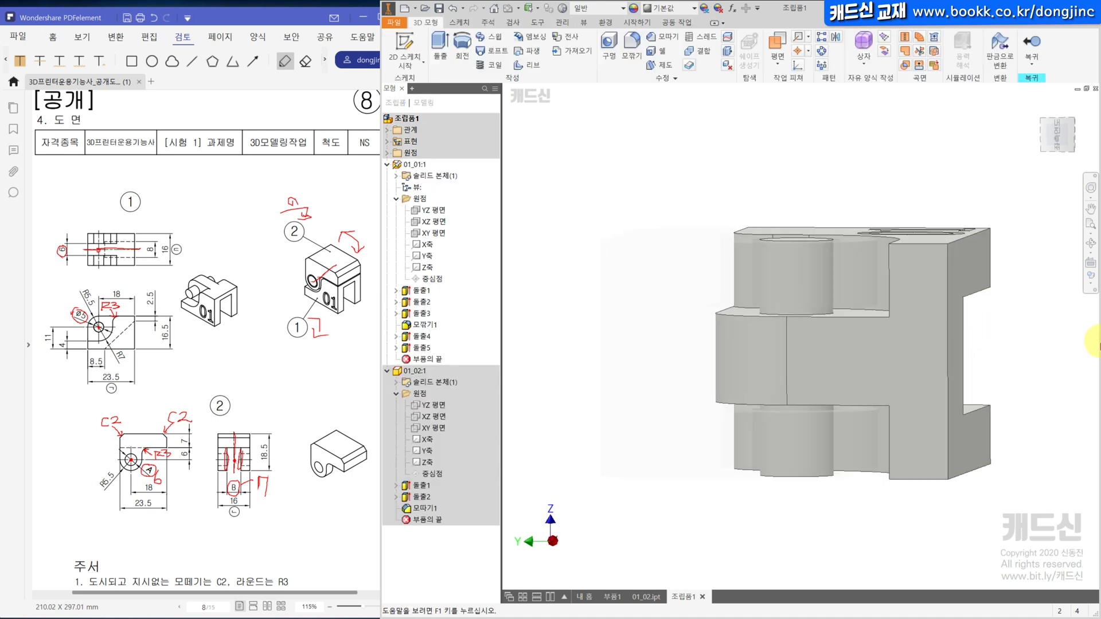
mouse_move(766, 465)
mouse_down()
mouse_move(817, 467)
mouse_move(818, 452)
mouse_up()
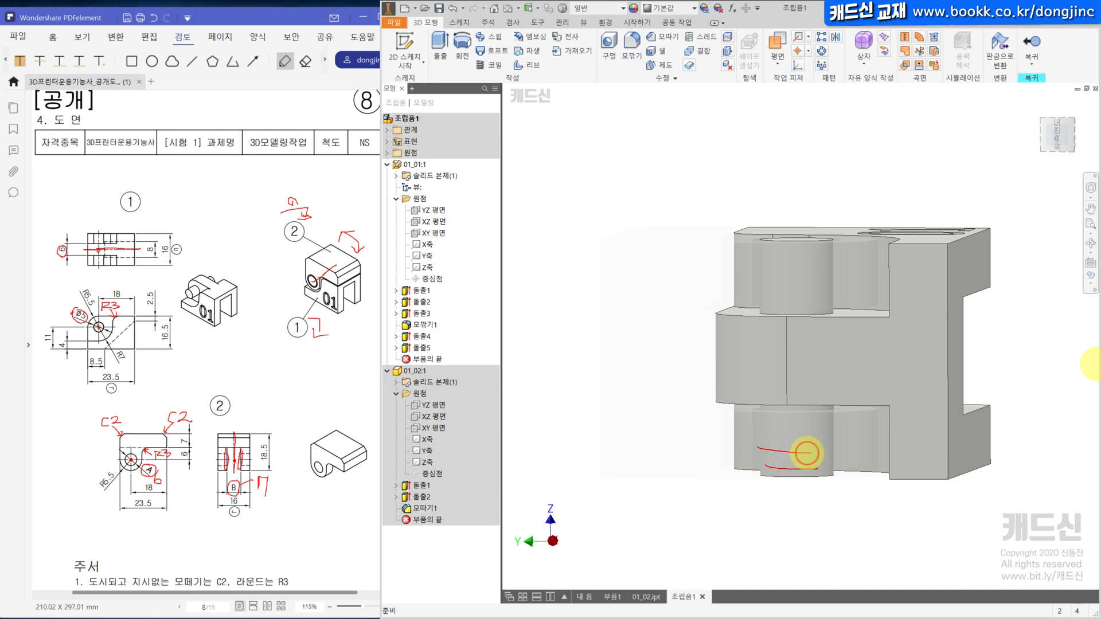
mouse_move(763, 431)
mouse_down()
mouse_move(818, 433)
mouse_move(813, 422)
mouse_up()
drag(766, 412, 825, 417)
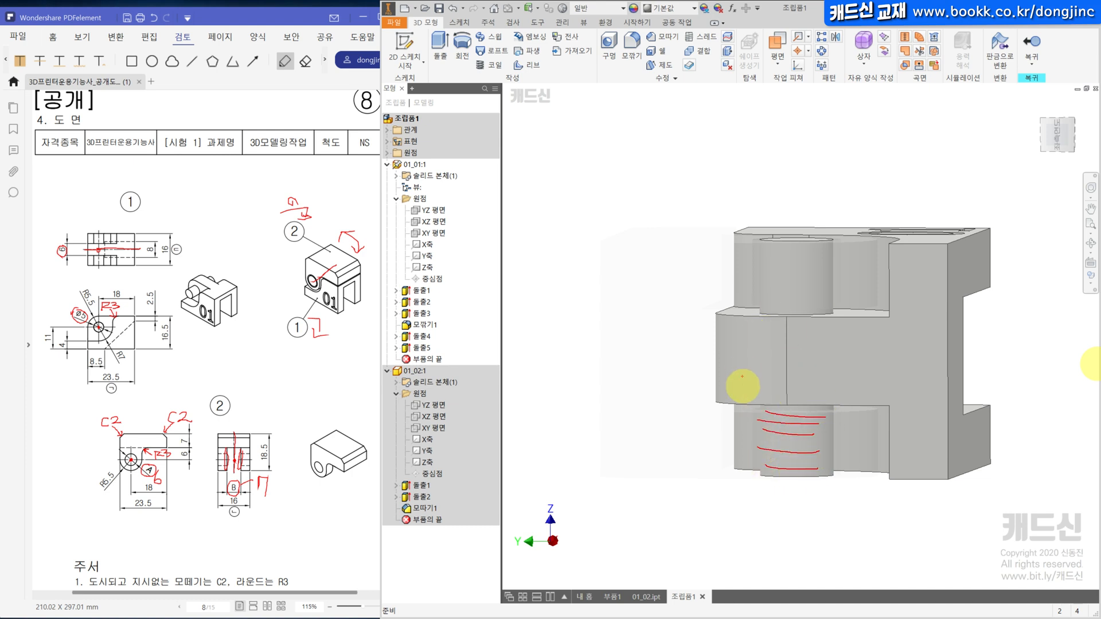
mouse_move(768, 305)
mouse_down()
mouse_move(823, 304)
mouse_move(820, 271)
mouse_up()
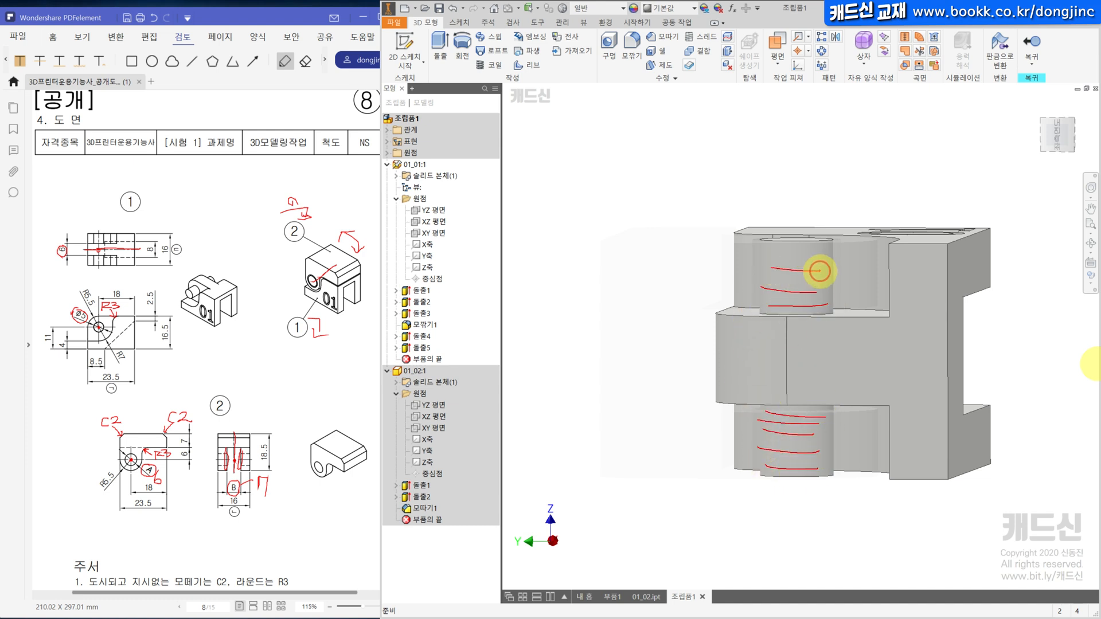
mouse_move(763, 299)
mouse_down()
mouse_move(824, 305)
mouse_move(820, 293)
mouse_up()
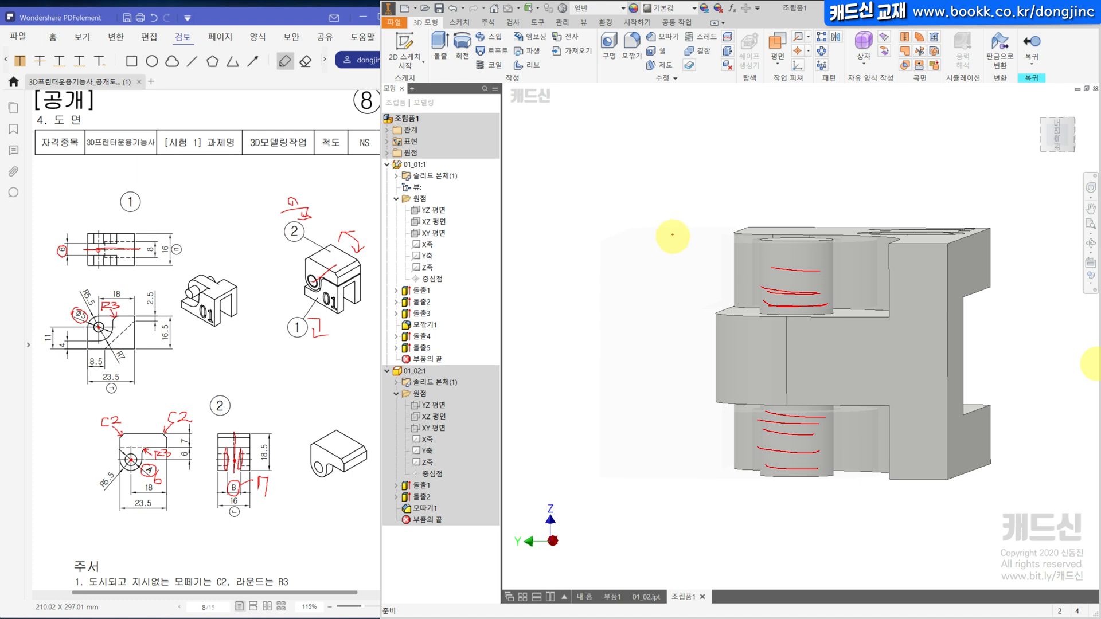
mouse_move(684, 217)
mouse_down()
mouse_move(634, 225)
mouse_move(659, 229)
mouse_up()
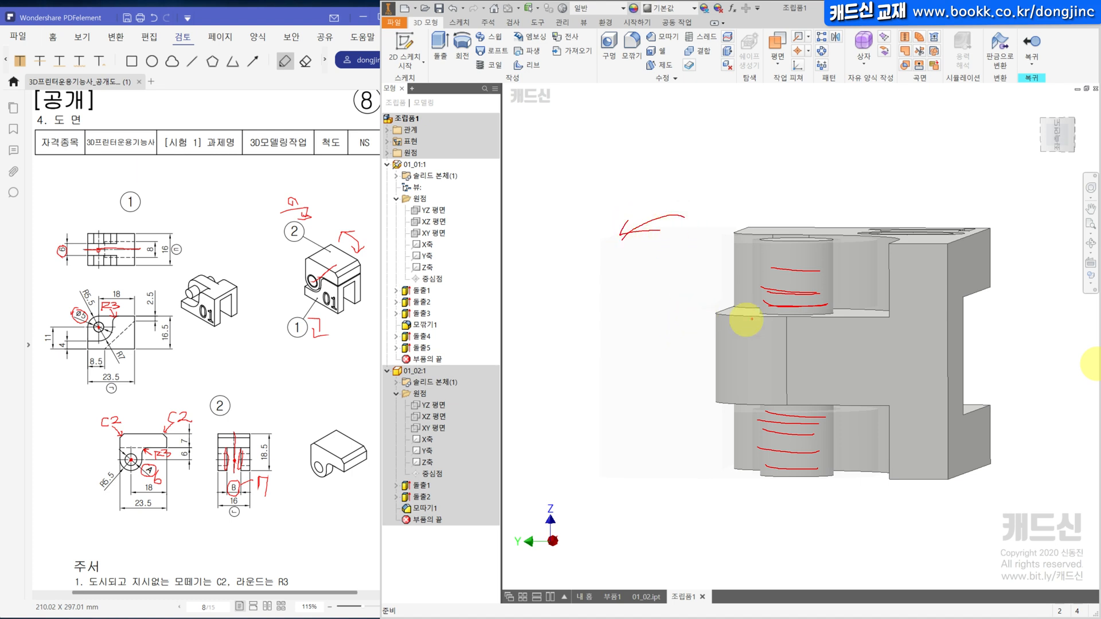
drag(703, 296, 760, 303)
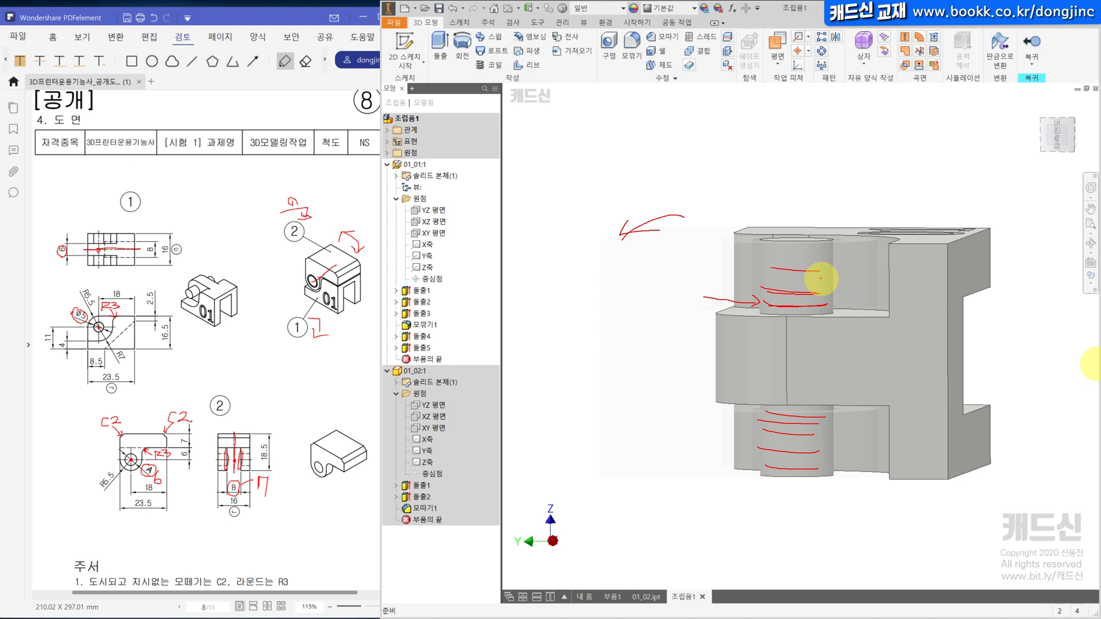
drag(752, 288, 825, 296)
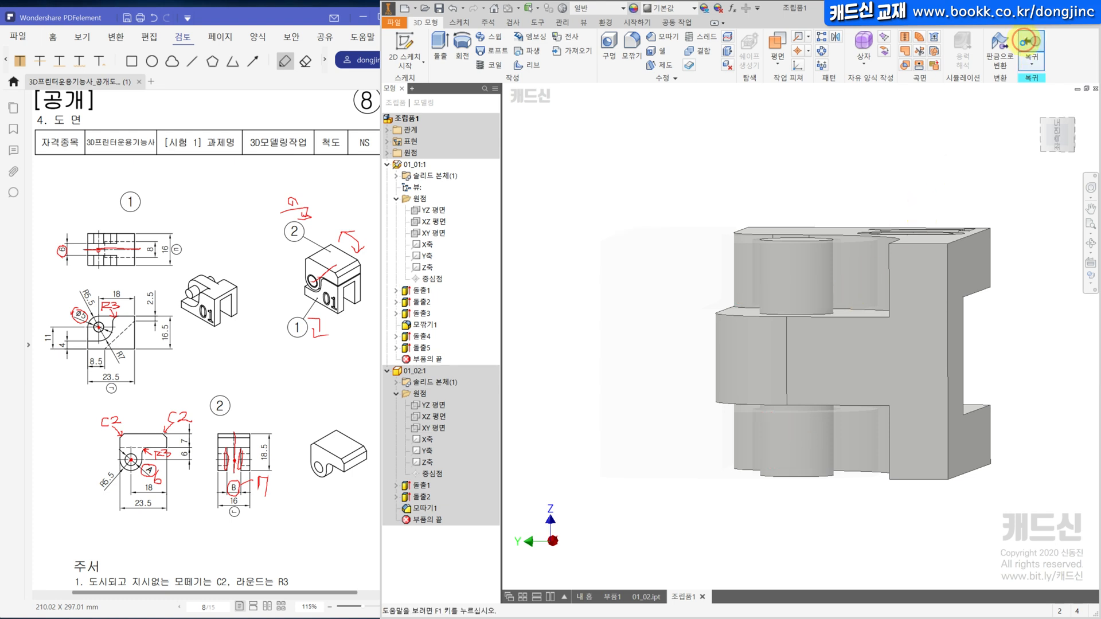
Return to the assembly's front view, close 01_02 against 01_01, and swing it open about 90° around the pin
click(1031, 43)
click(1081, 127)
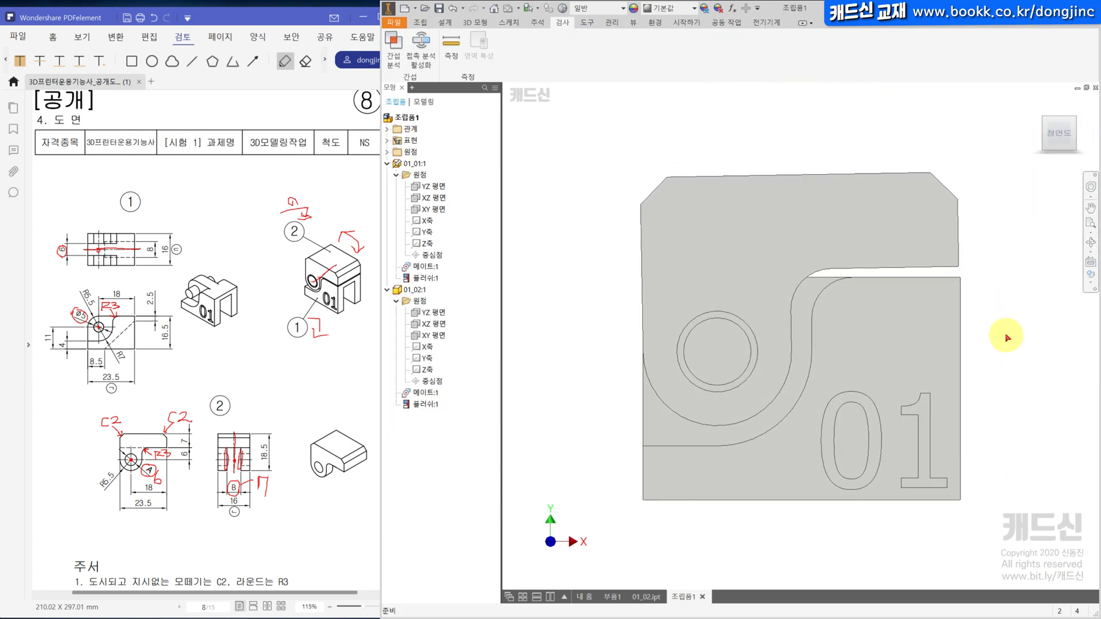
drag(946, 261, 865, 215)
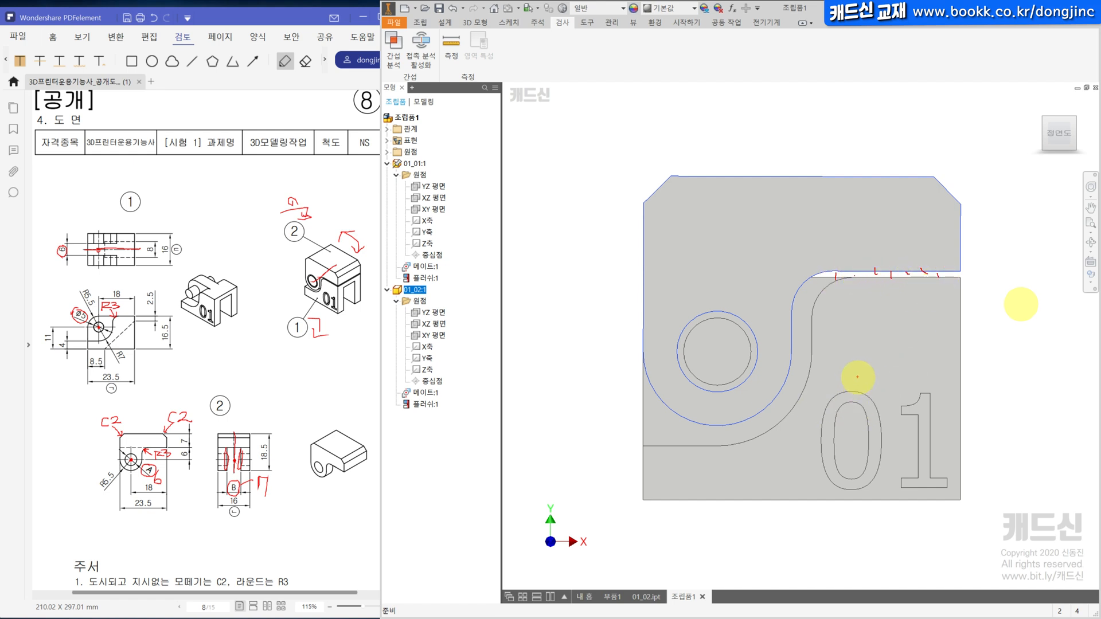
drag(900, 216, 626, 234)
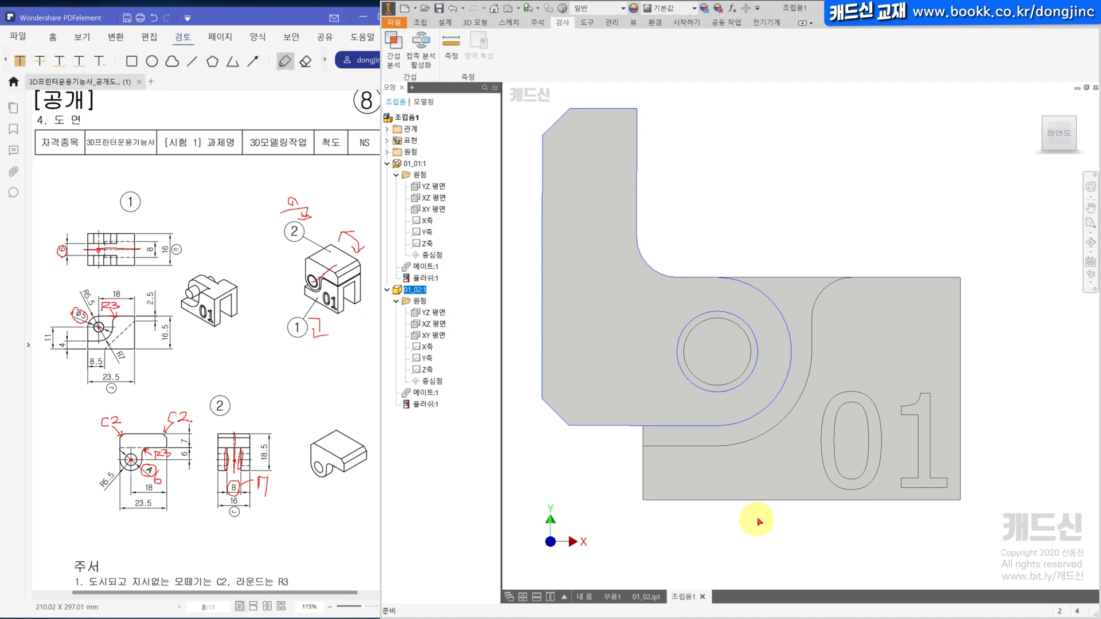
Examine the overhang beneath the opened 01_02 and the gap between its curved hinge end and 01_01
drag(549, 407, 552, 494)
mouse_move(575, 434)
mouse_down()
mouse_move(575, 480)
mouse_move(598, 484)
mouse_up()
mouse_move(619, 427)
mouse_down()
mouse_move(619, 474)
mouse_move(631, 487)
mouse_move(530, 442)
mouse_move(624, 422)
mouse_move(633, 480)
mouse_up()
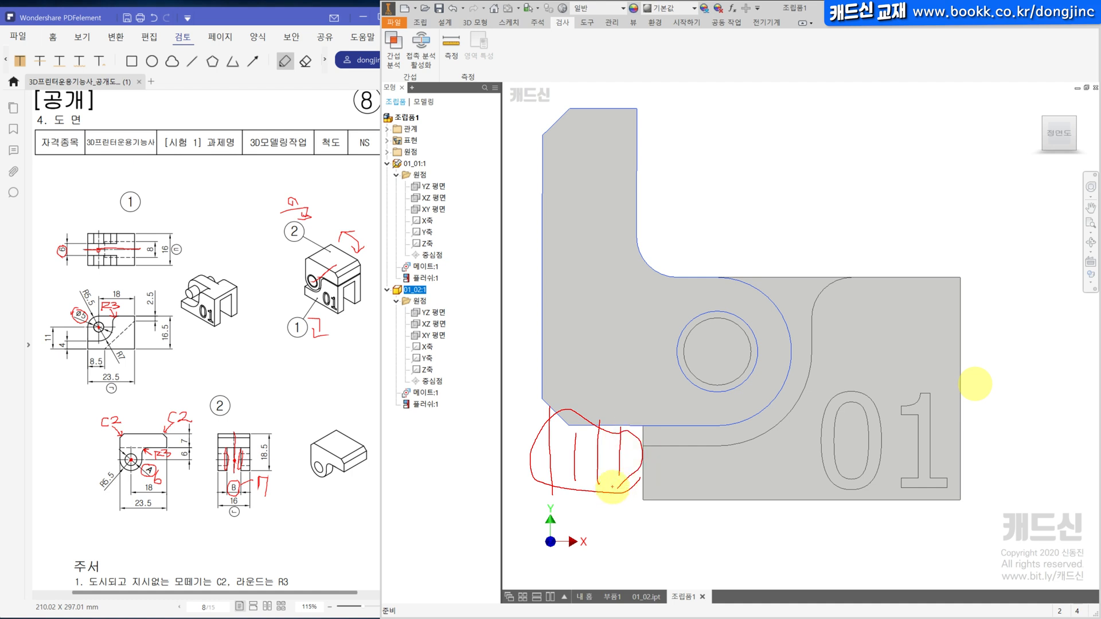
mouse_move(651, 425)
mouse_down()
mouse_move(651, 442)
mouse_move(712, 438)
mouse_up()
mouse_move(653, 450)
mouse_down()
mouse_move(768, 415)
mouse_move(650, 449)
mouse_up()
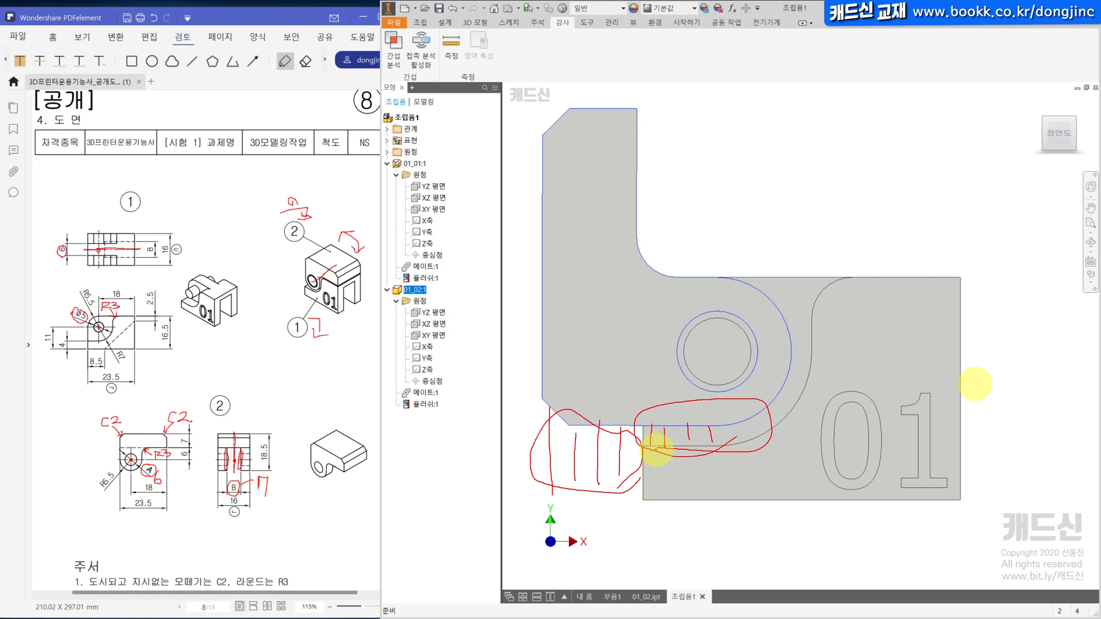
key(Escape)
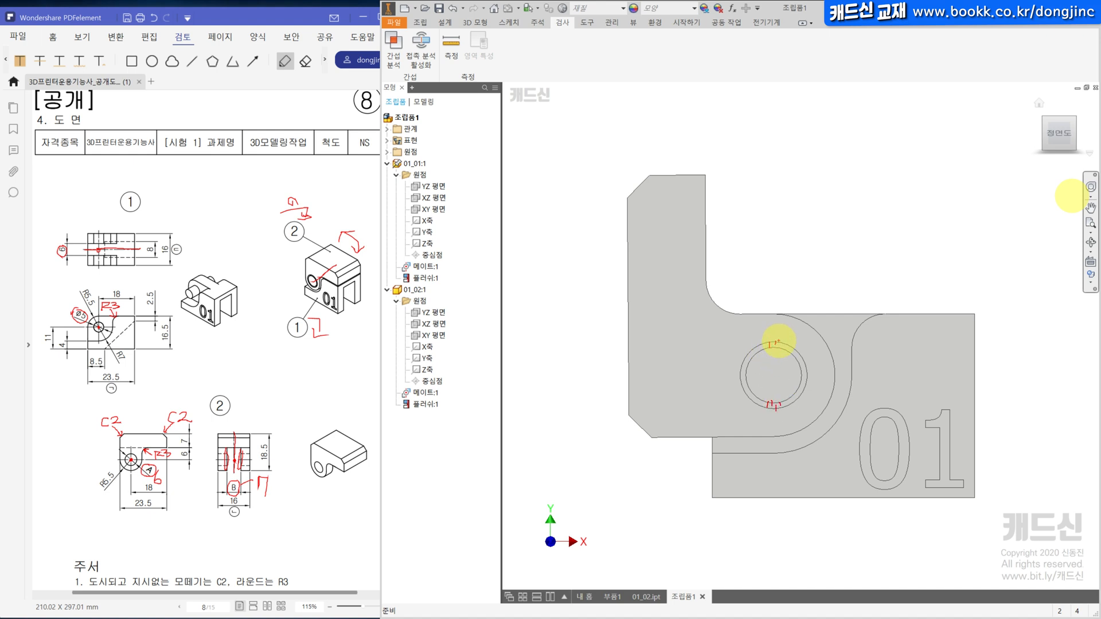
Mark the clearance above and below the hinge pin, and swing 01_02 slightly around the pin
mouse_move(780, 343)
mouse_down()
mouse_move(768, 346)
mouse_move(782, 335)
mouse_up()
mouse_move(780, 400)
mouse_down()
mouse_move(767, 402)
mouse_move(781, 390)
mouse_up()
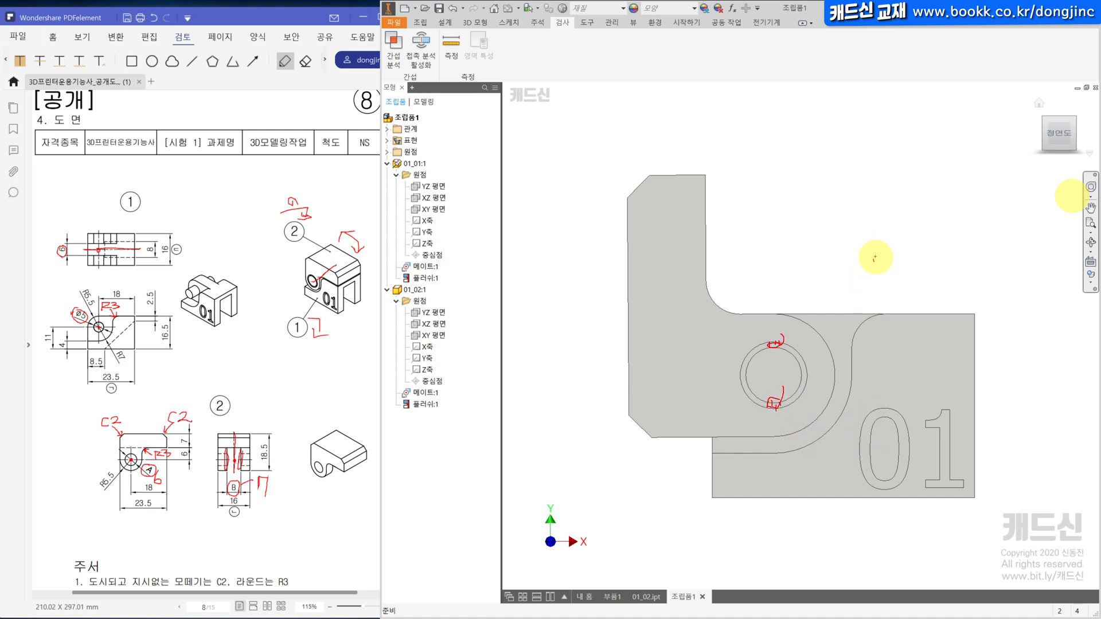
drag(711, 304, 696, 345)
click(811, 213)
Constrain the underside of 01_02 to the underside of 01_01 with a directed angle of 0.00 deg
click(424, 24)
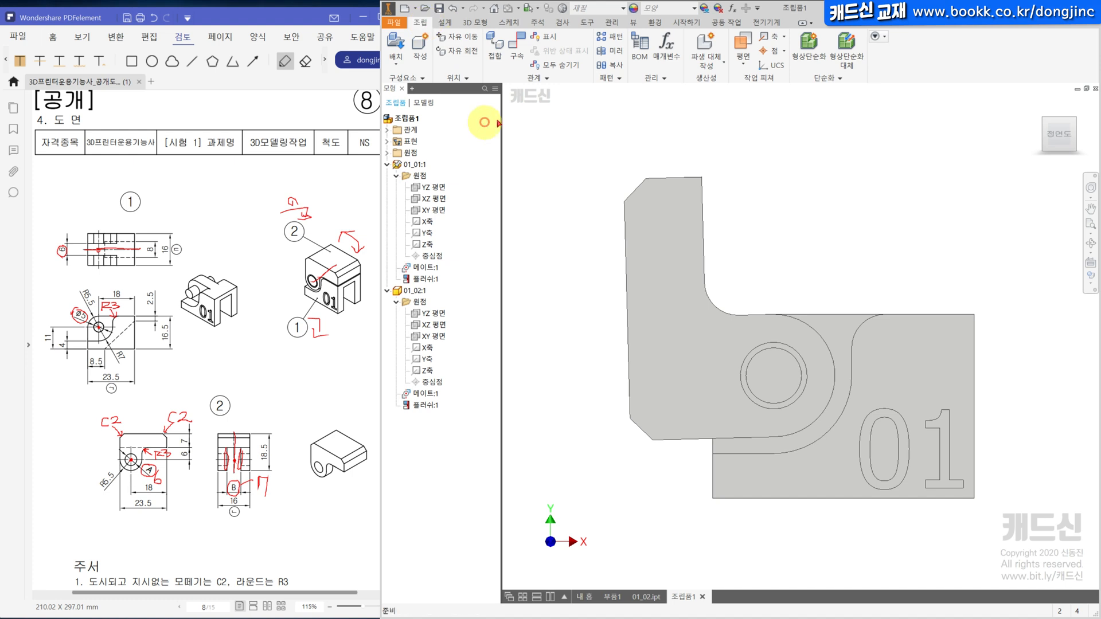
click(518, 47)
click(544, 137)
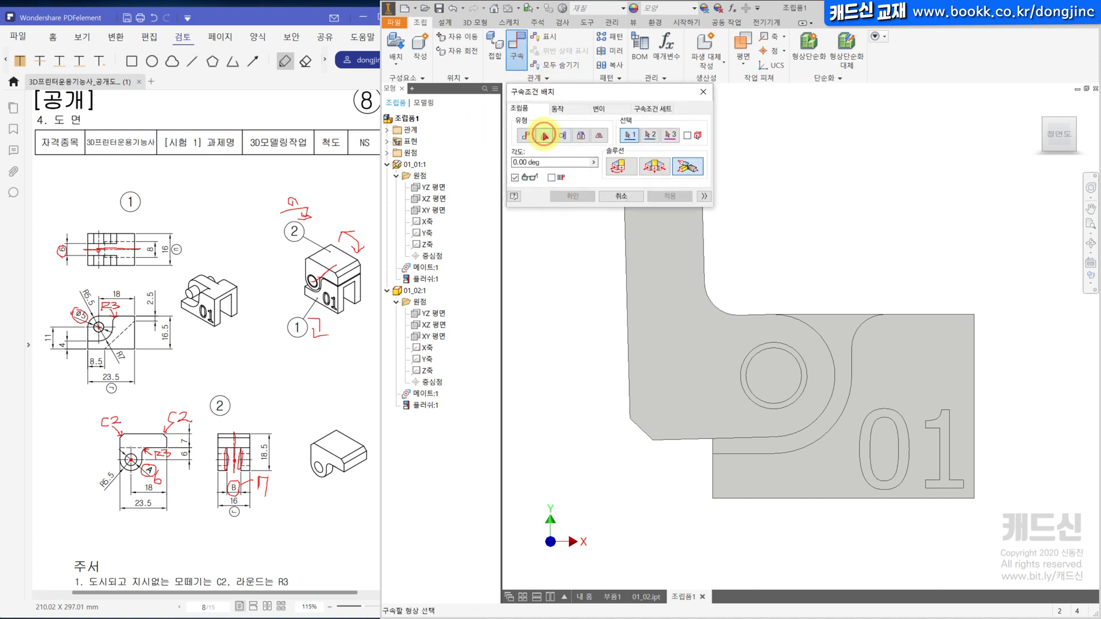
shift+middle_drag(680, 370, 682, 336)
click(762, 447)
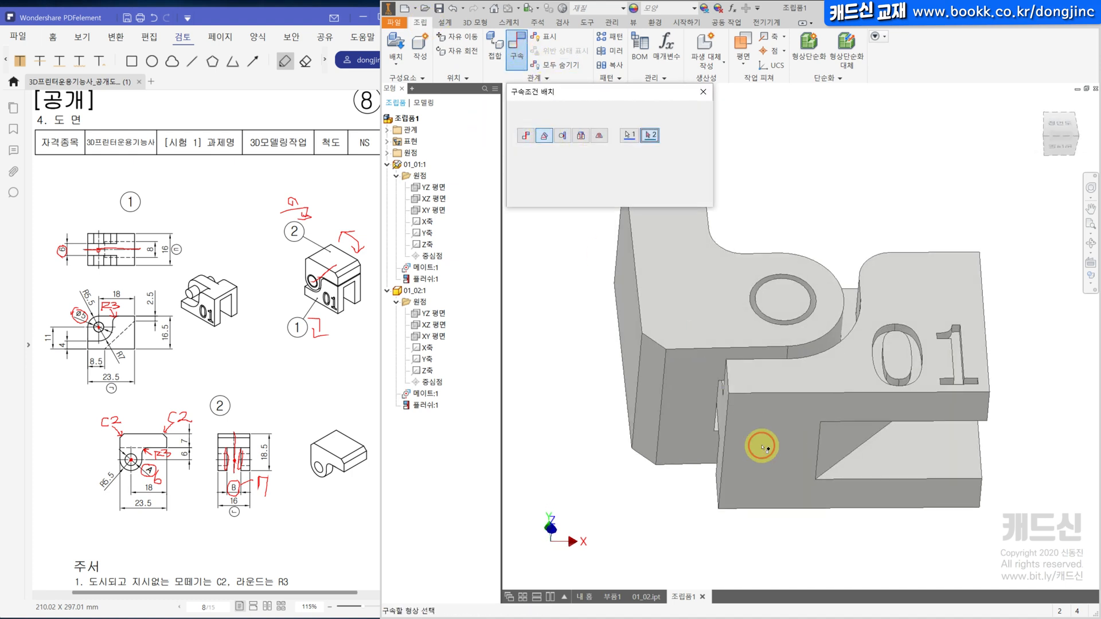
click(684, 385)
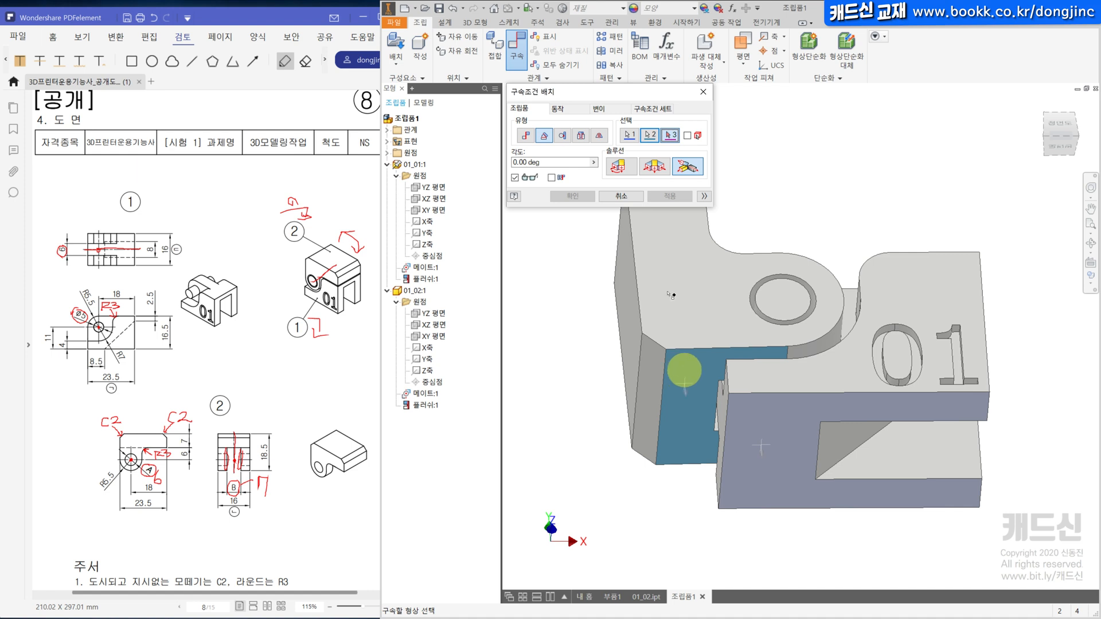
click(620, 166)
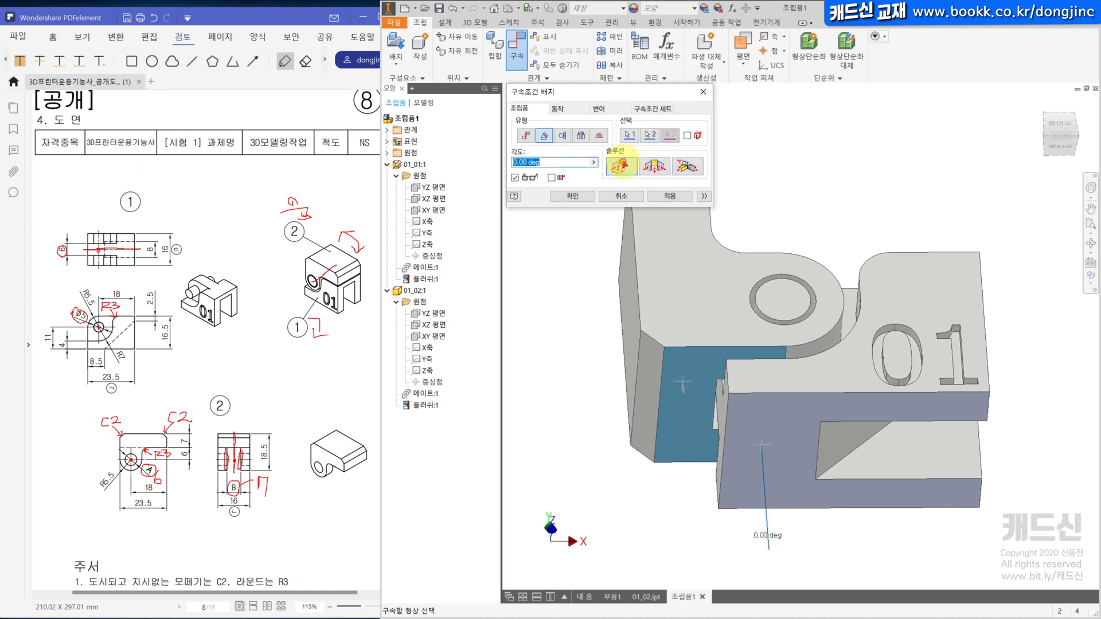
click(1066, 126)
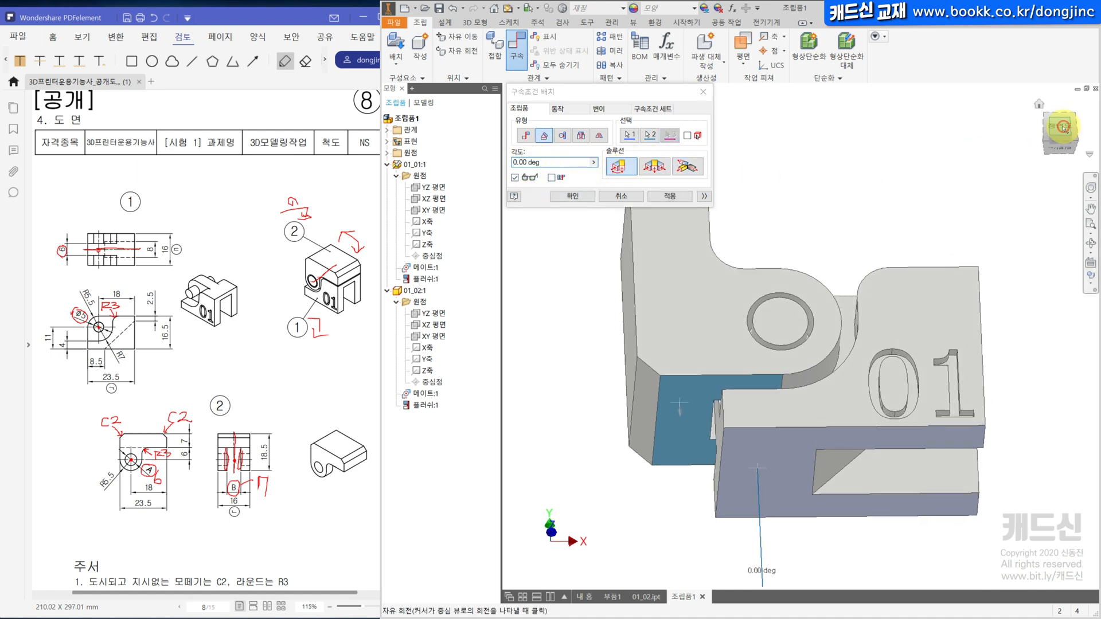
click(586, 196)
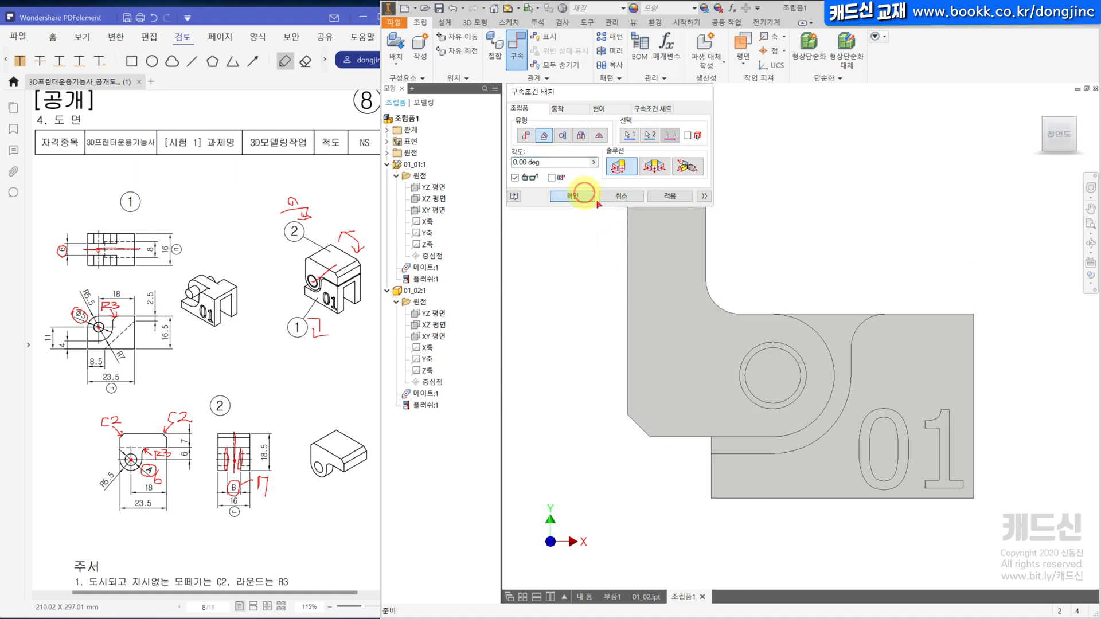
Return the assembly to its isometric view and save it as 01_03 in the 공개도면08 folder
click(1072, 120)
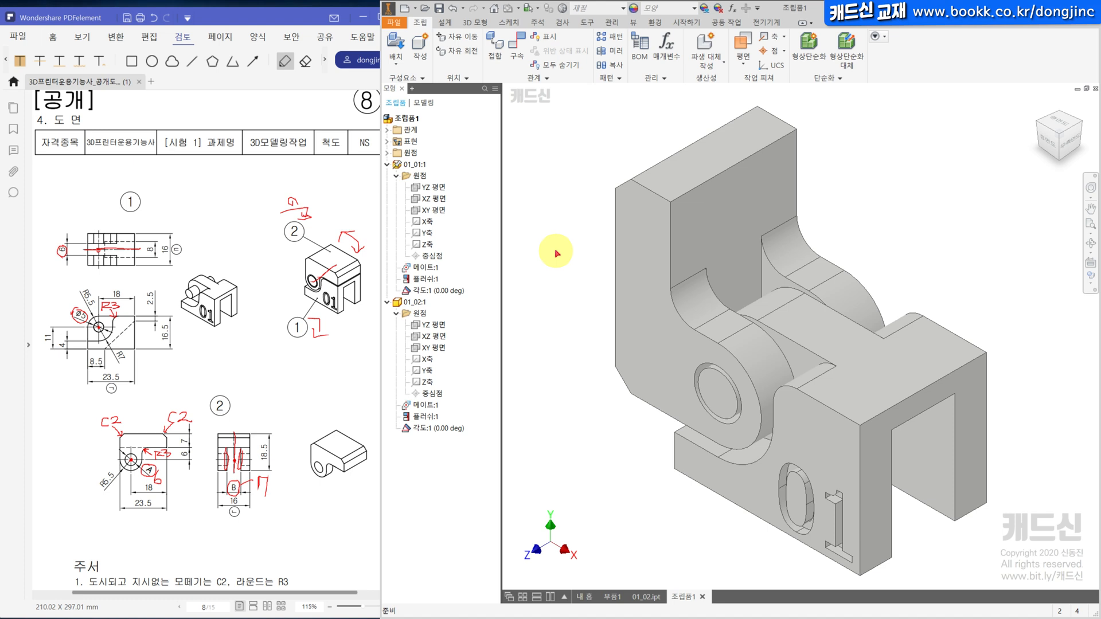
key(ctrl+s)
text(01)
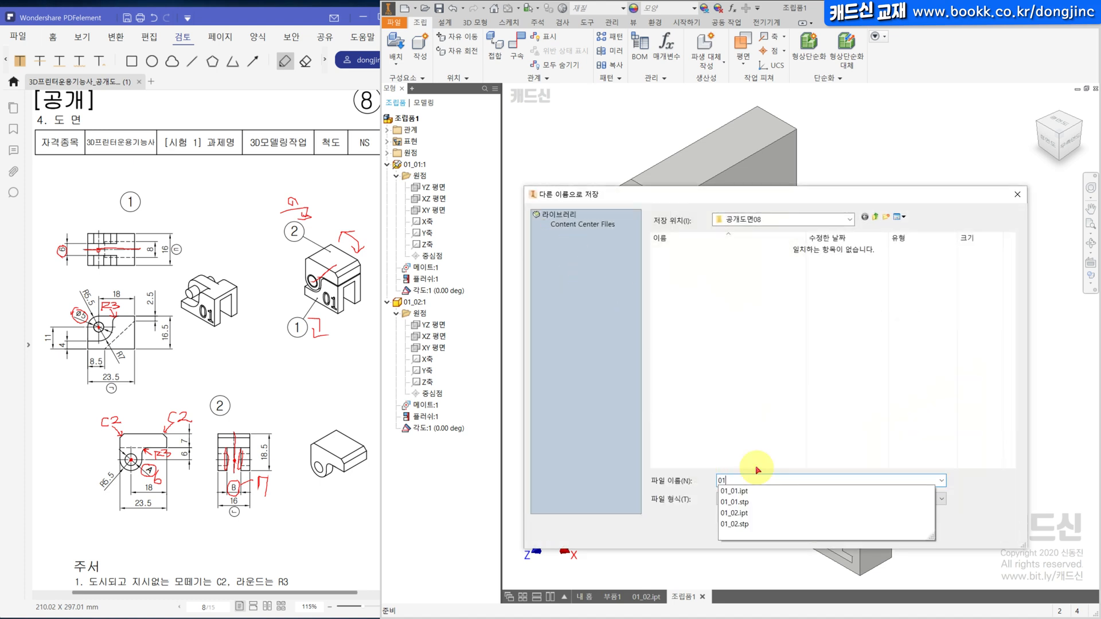
text(_03)
key(Return)
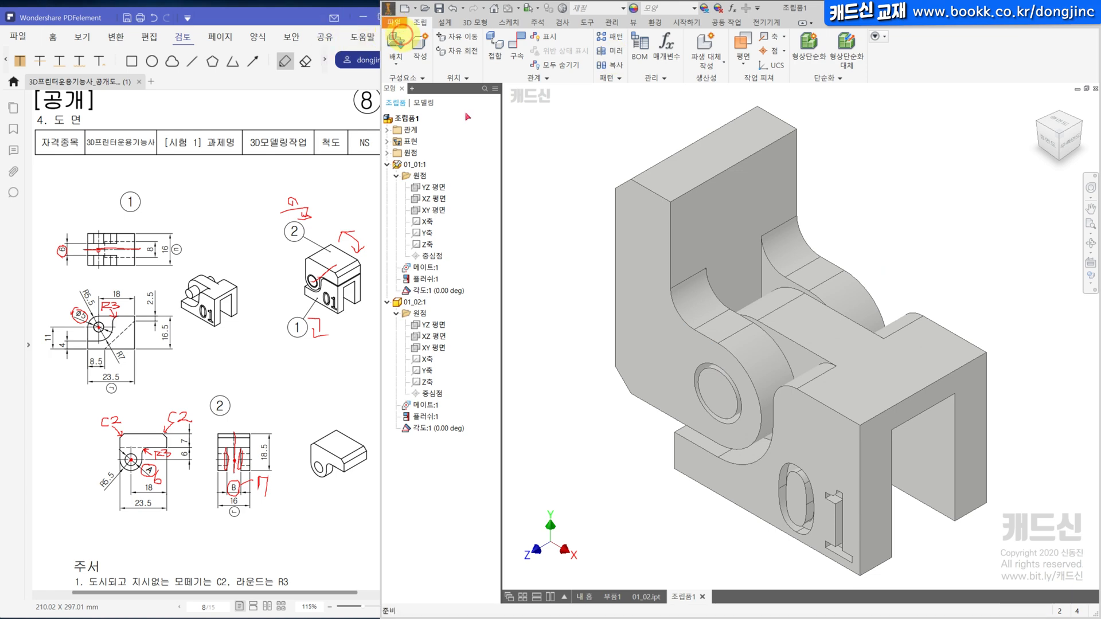
Save a copy of the assembly as a STEP file named 01_03
click(394, 21)
mouse_move(459, 141)
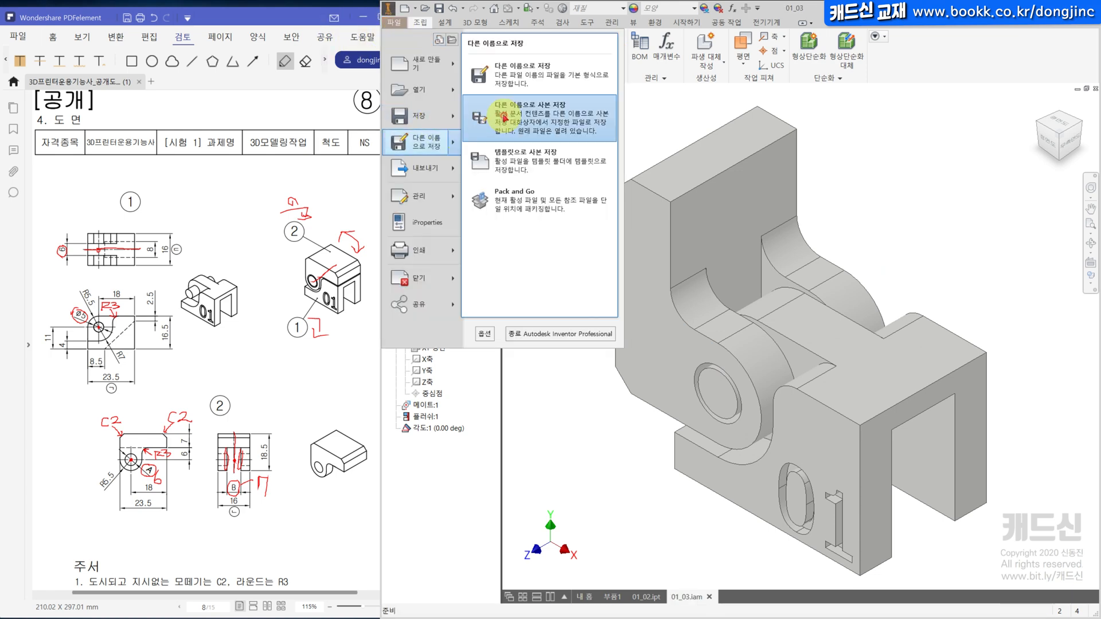
click(496, 113)
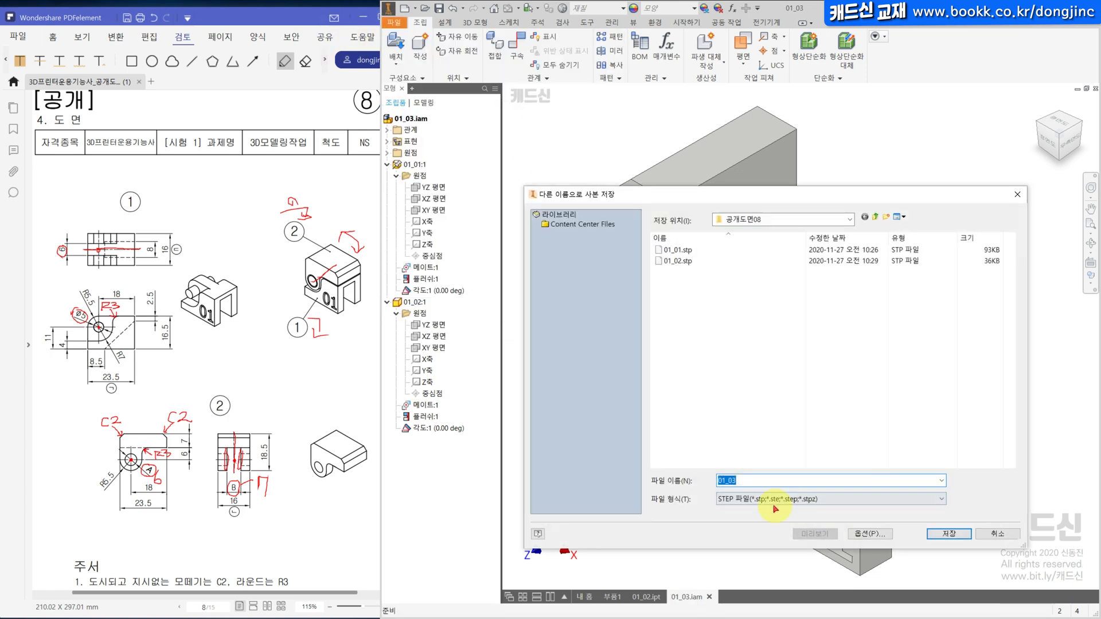
click(950, 533)
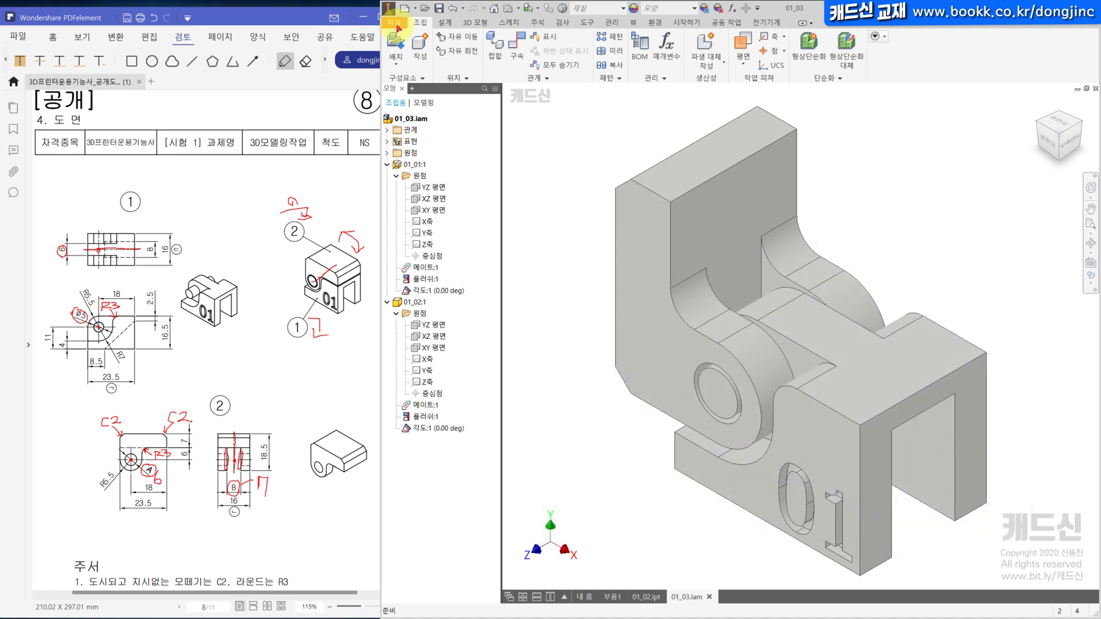
Save a copy of the assembly as a binary STL file named 01_04, with millimetre units and high resolution
click(397, 26)
mouse_move(427, 141)
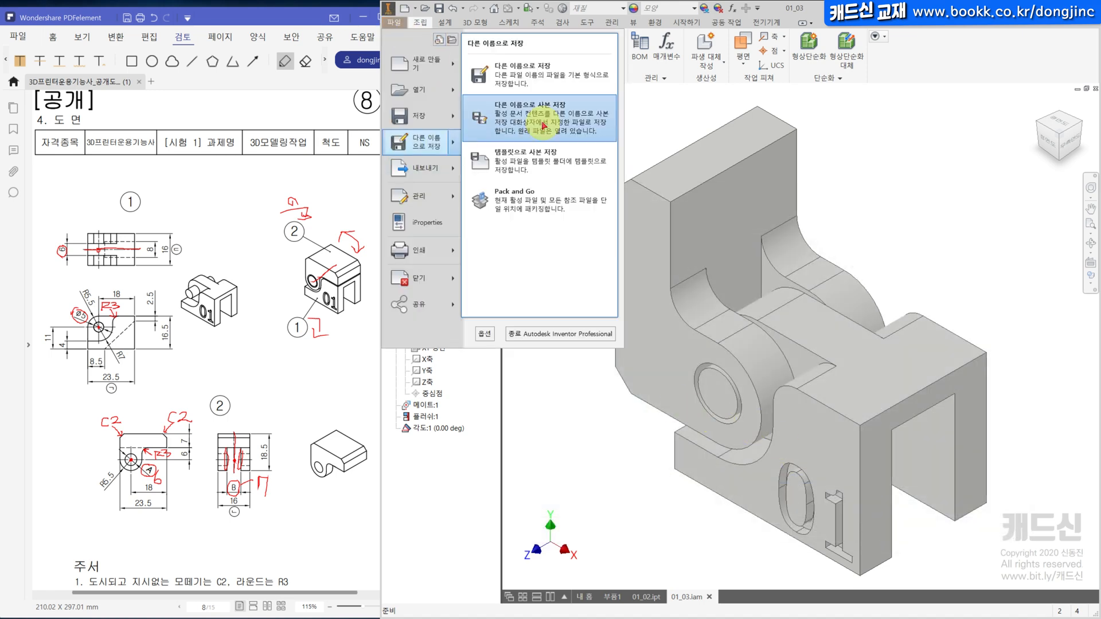
click(544, 125)
click(763, 498)
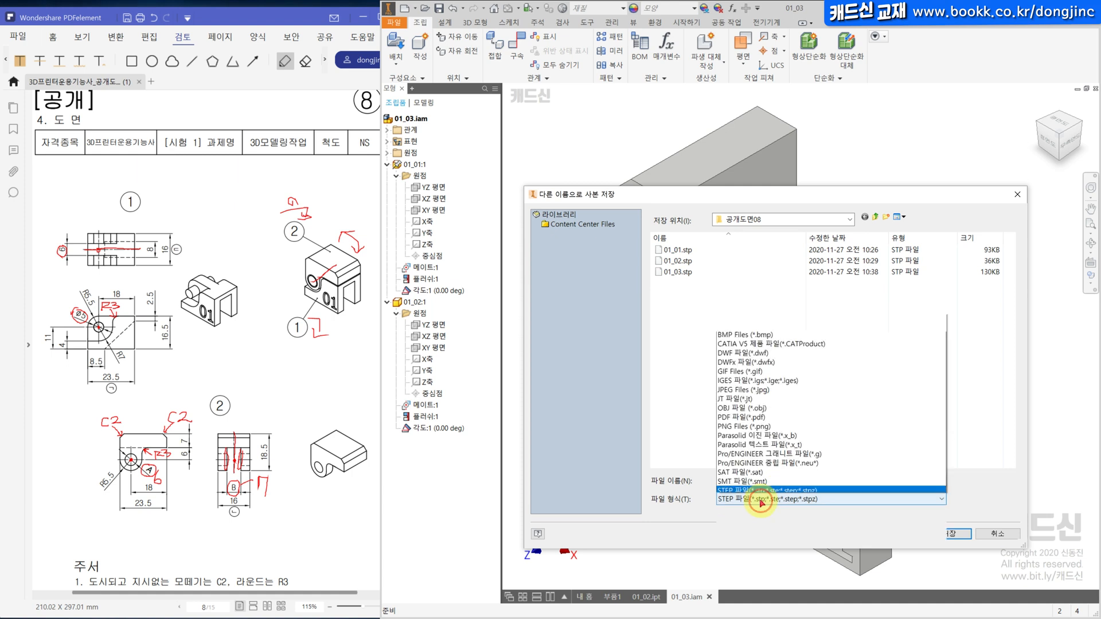
click(763, 469)
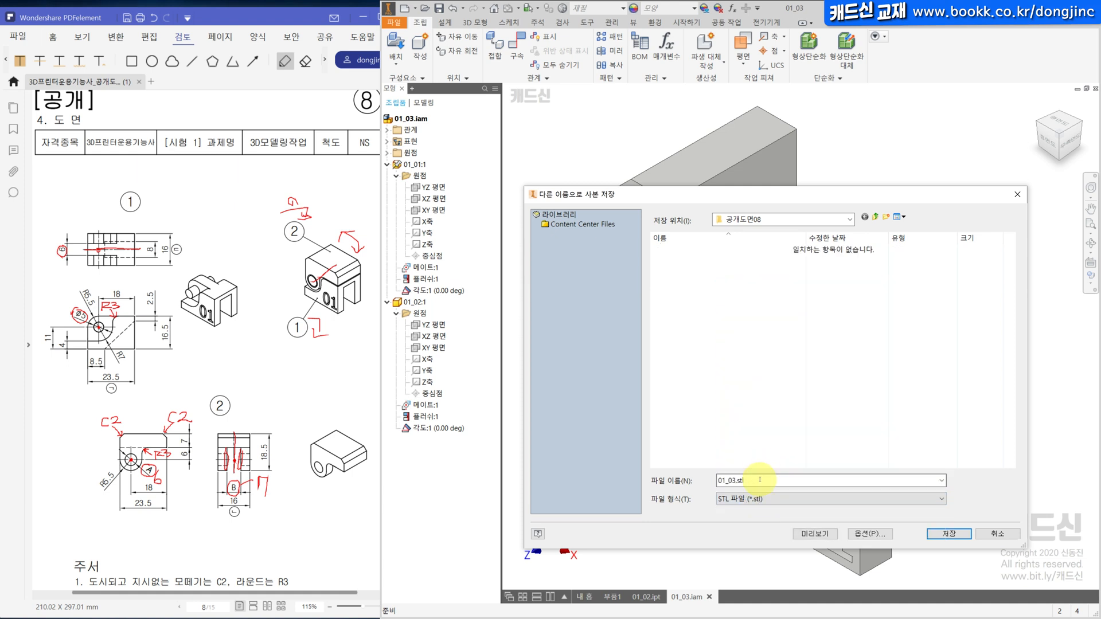
click(865, 531)
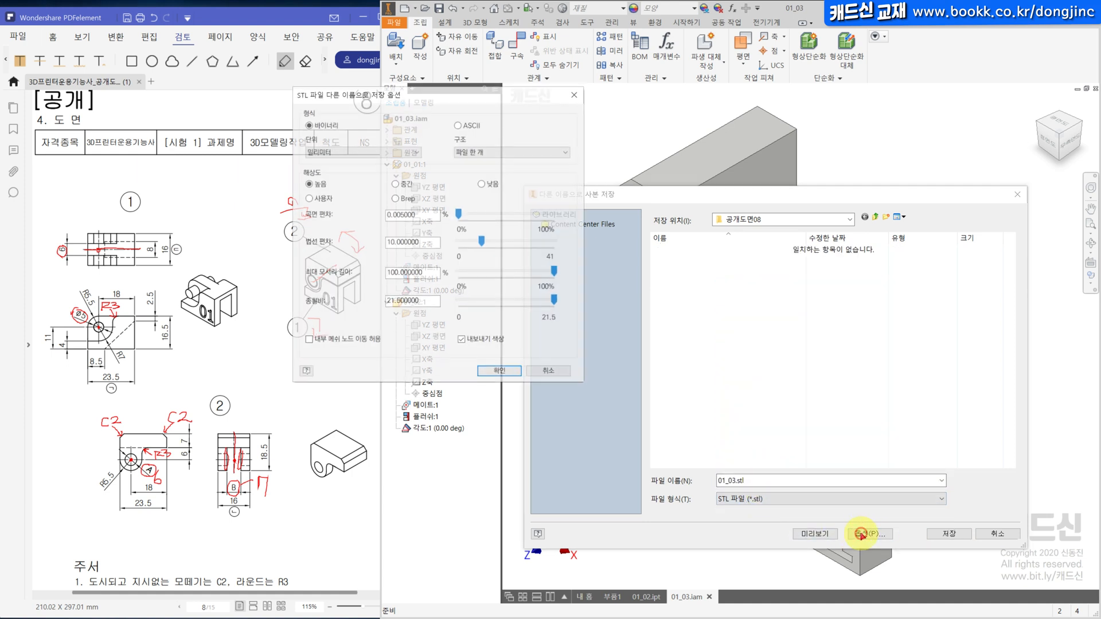
click(324, 156)
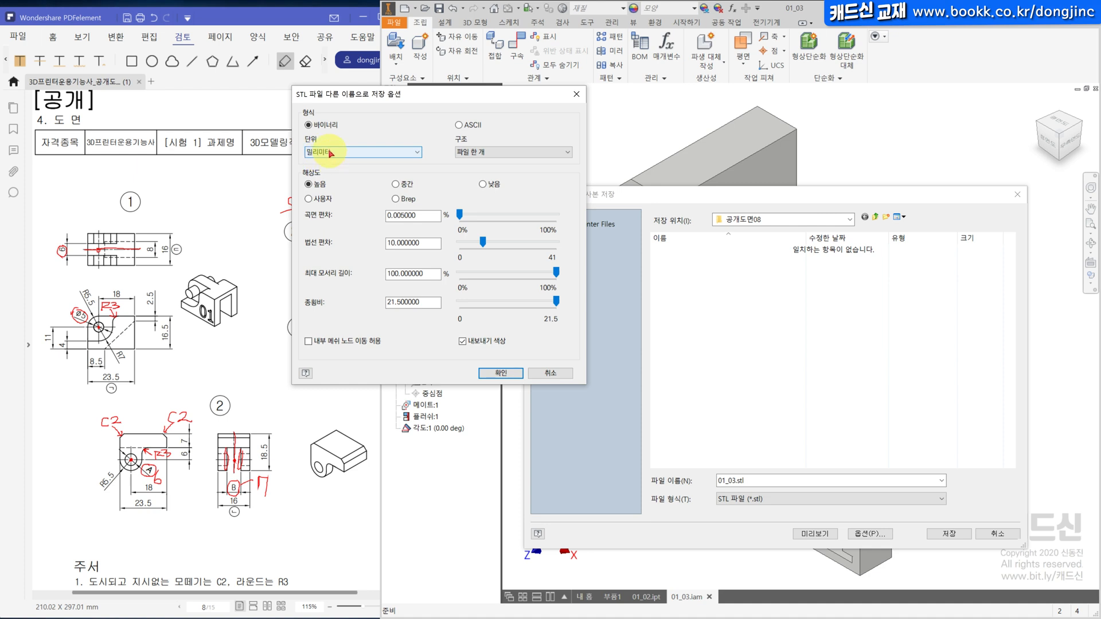
click(500, 371)
double_click(745, 481)
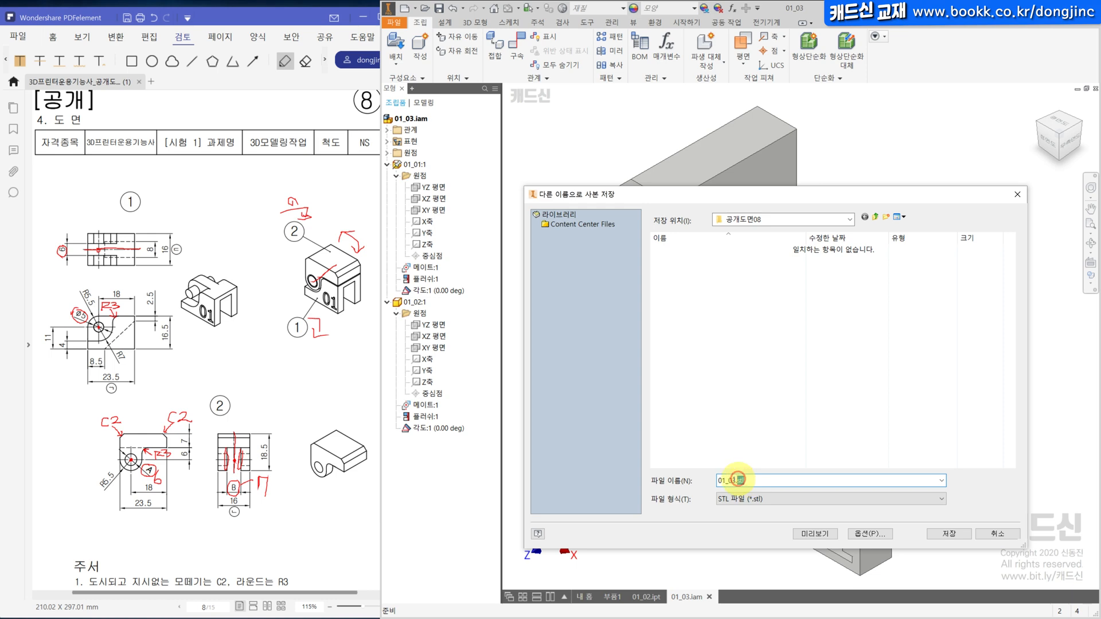
click(933, 532)
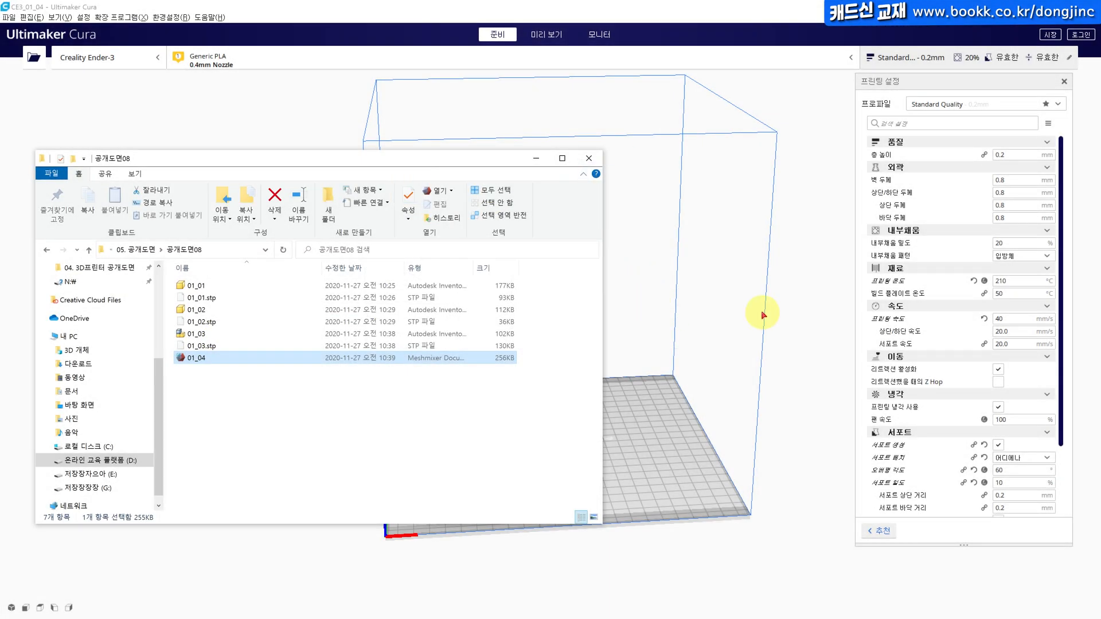
Switch to Ultimaker Cura, load the 01_04 STL and rotate the model 90° about the X axis to stand upright on the build plate
click(762, 314)
scroll(564, 418, up, 4)
click(538, 359)
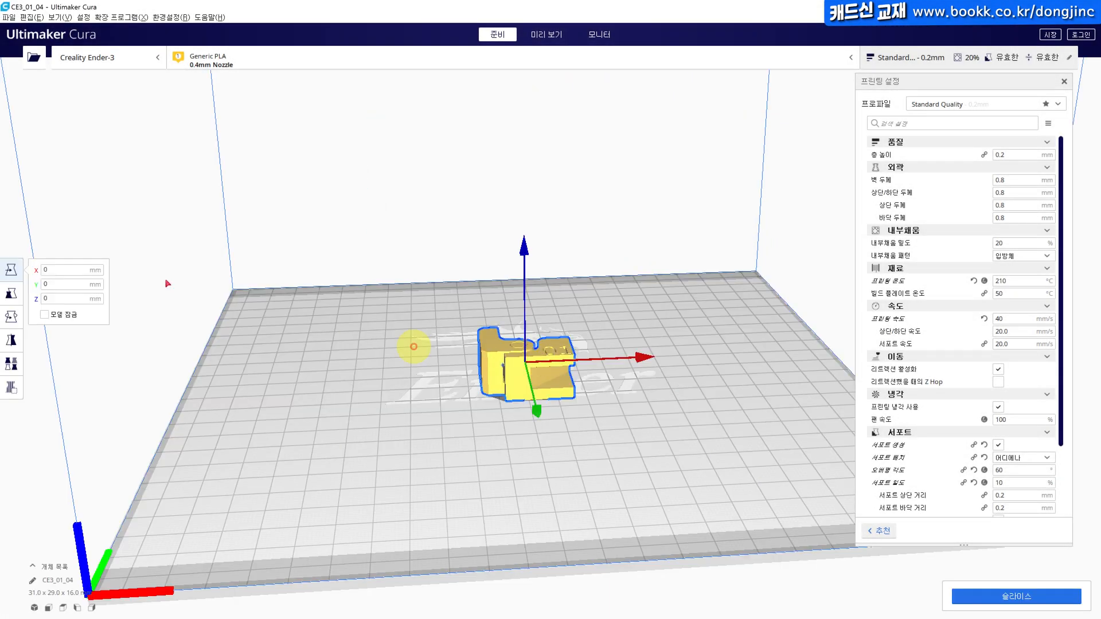
click(11, 317)
drag(526, 278, 545, 486)
click(622, 489)
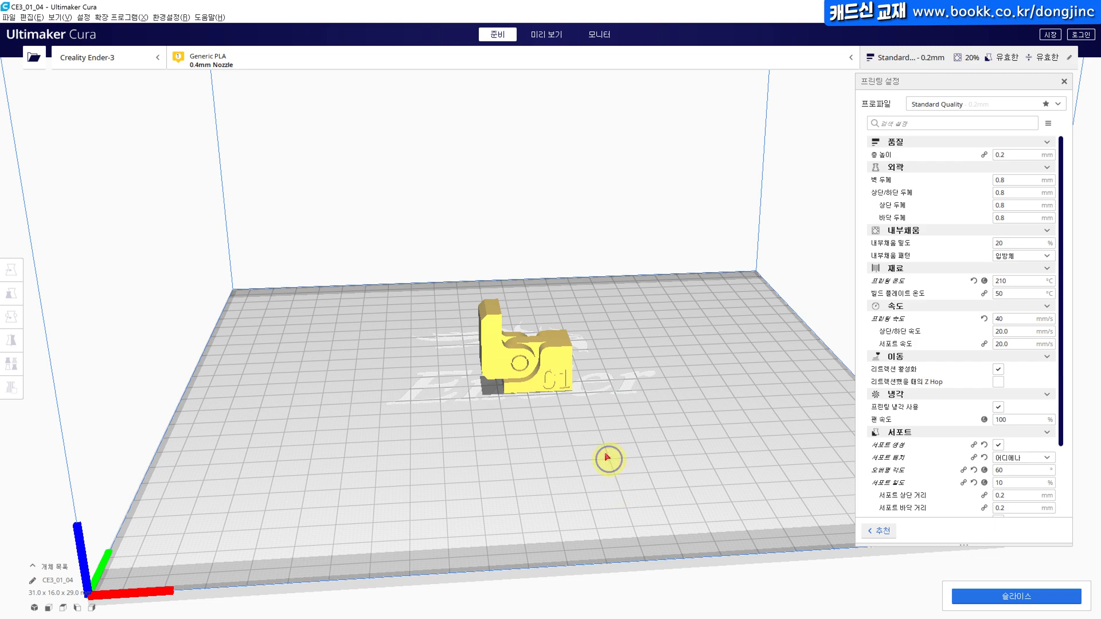
Set the infill density to 10% and the print speed to 60 mm/s, check the raft settings and slice the model
right_drag(610, 460, 550, 310)
scroll(545, 498, up, 3)
right_drag(545, 500, 543, 388)
middle_drag(525, 393, 518, 347)
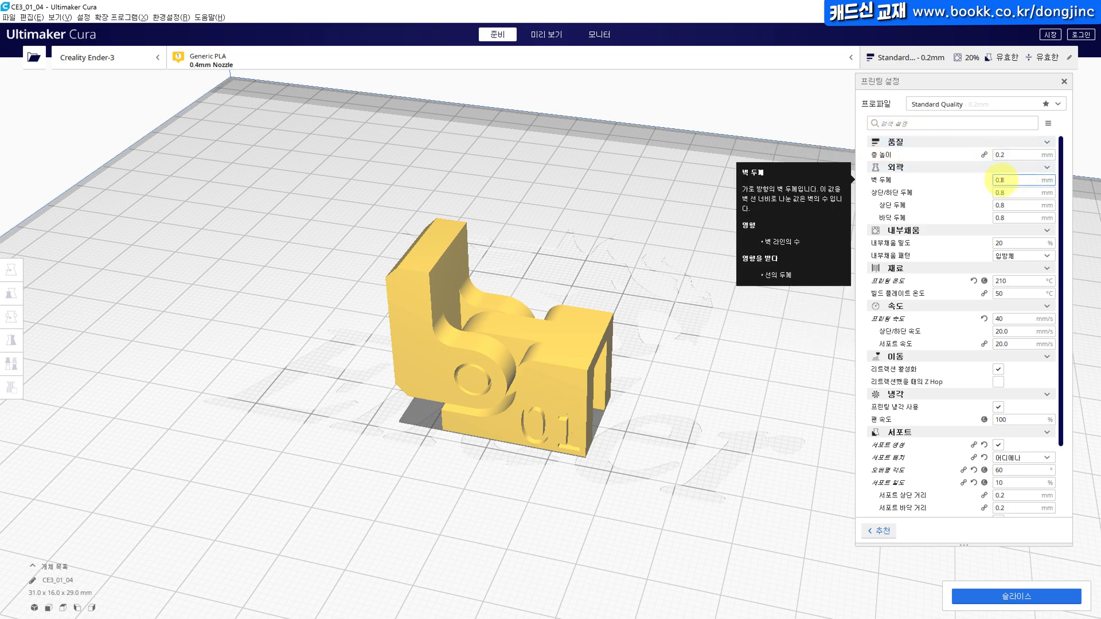
double_click(1000, 243)
text(10)
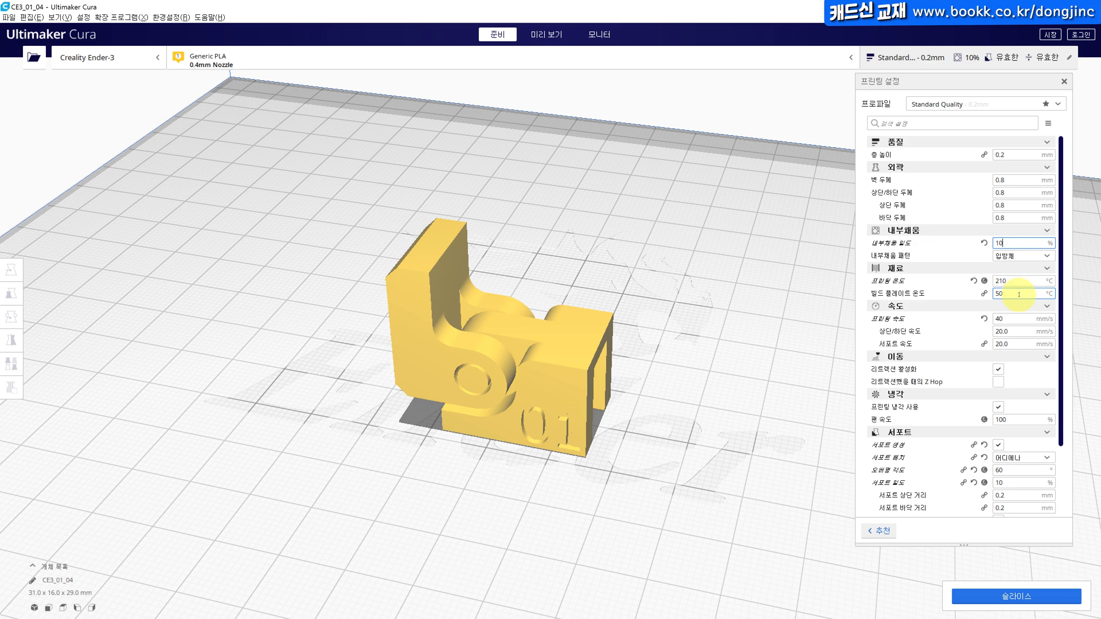
key(Tab)
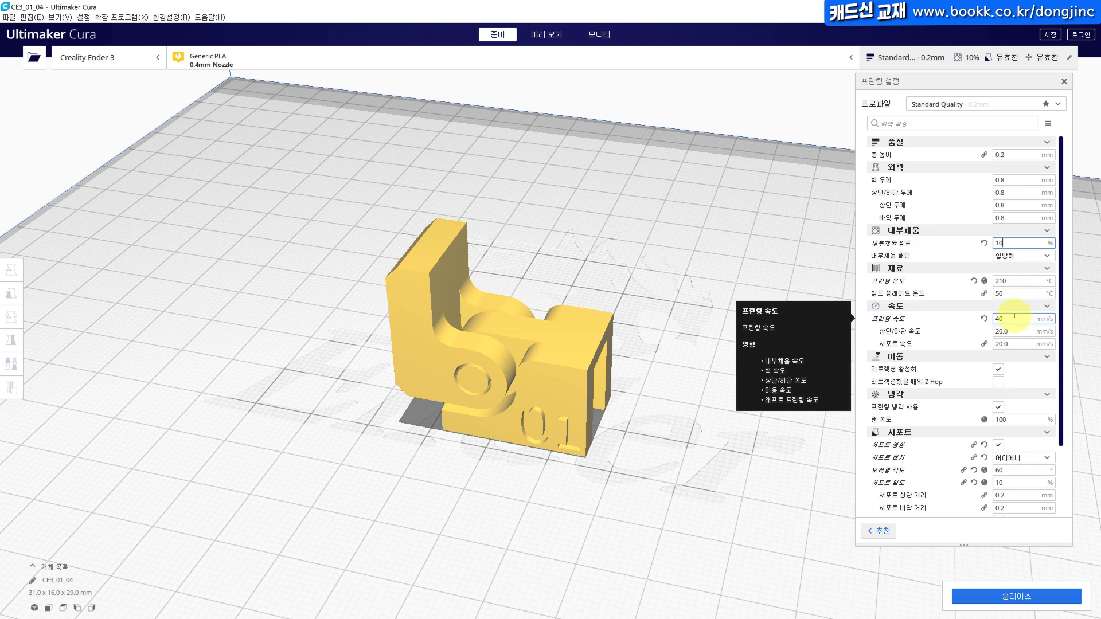
text(60)
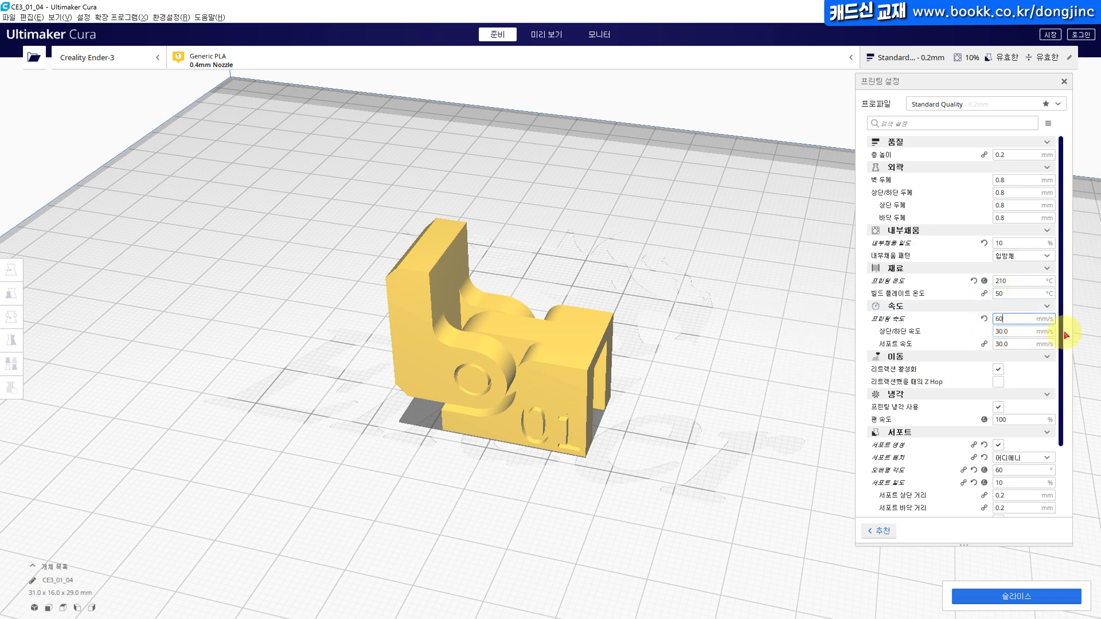
drag(1061, 329, 1057, 433)
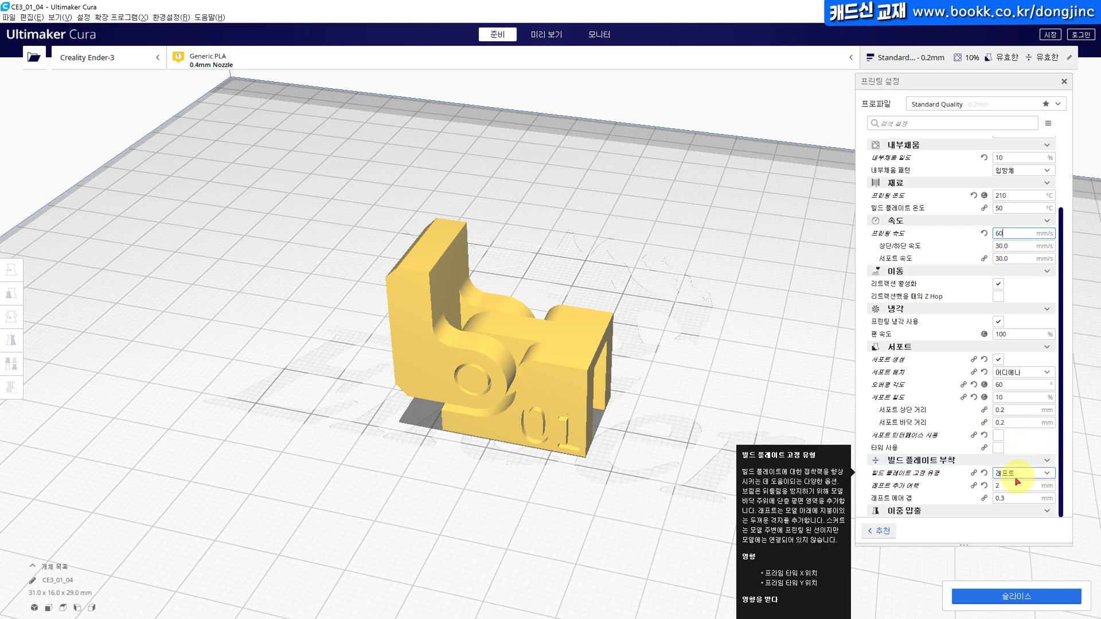
click(1012, 599)
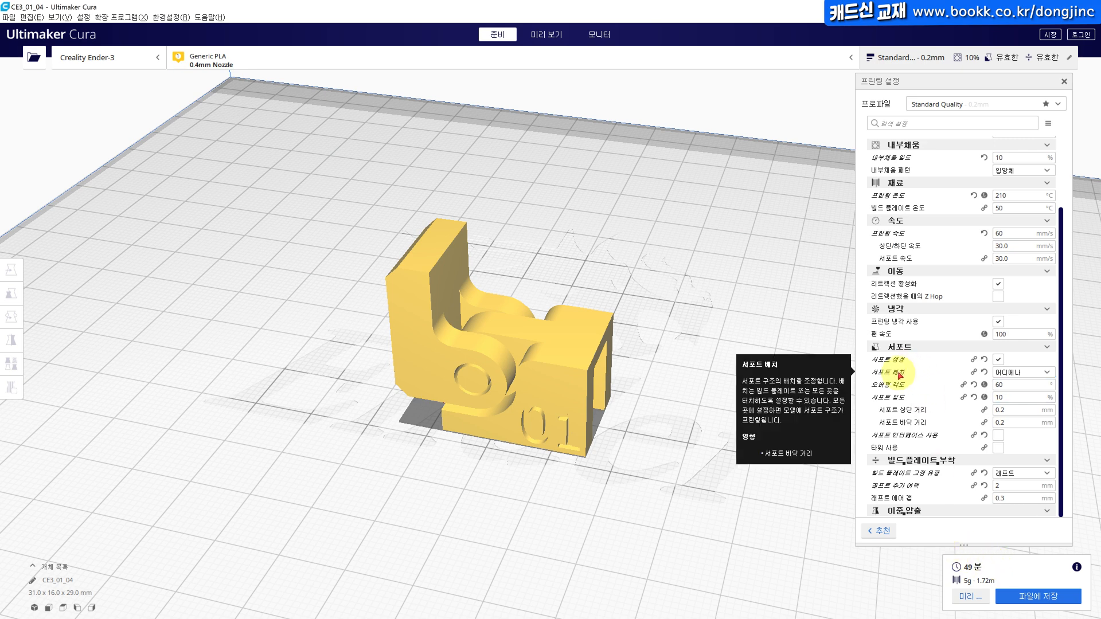
Set the print speed to 40 mm/s and the infill density to 20%, and slice the model again
double_click(1000, 233)
mouse_move(941, 257)
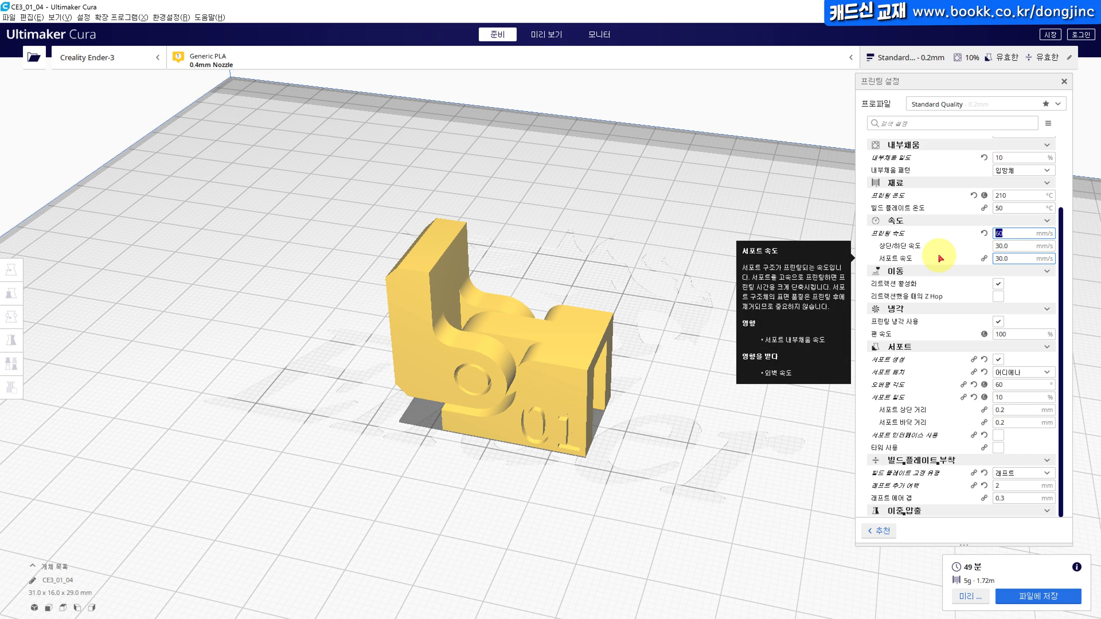
text(40)
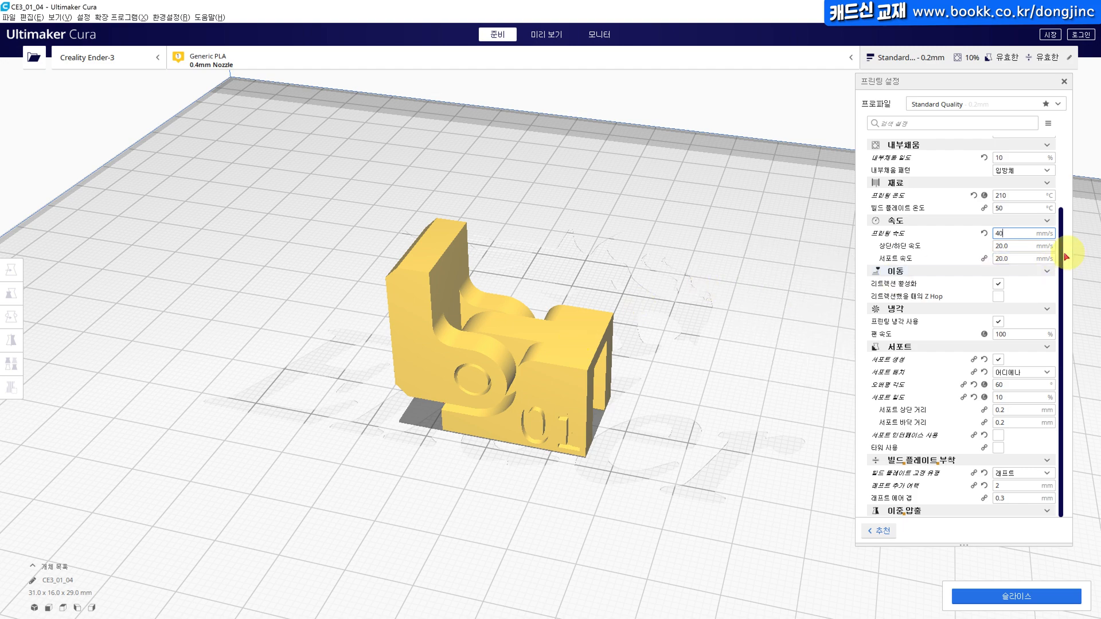
scroll(1063, 257, up, 3)
click(983, 243)
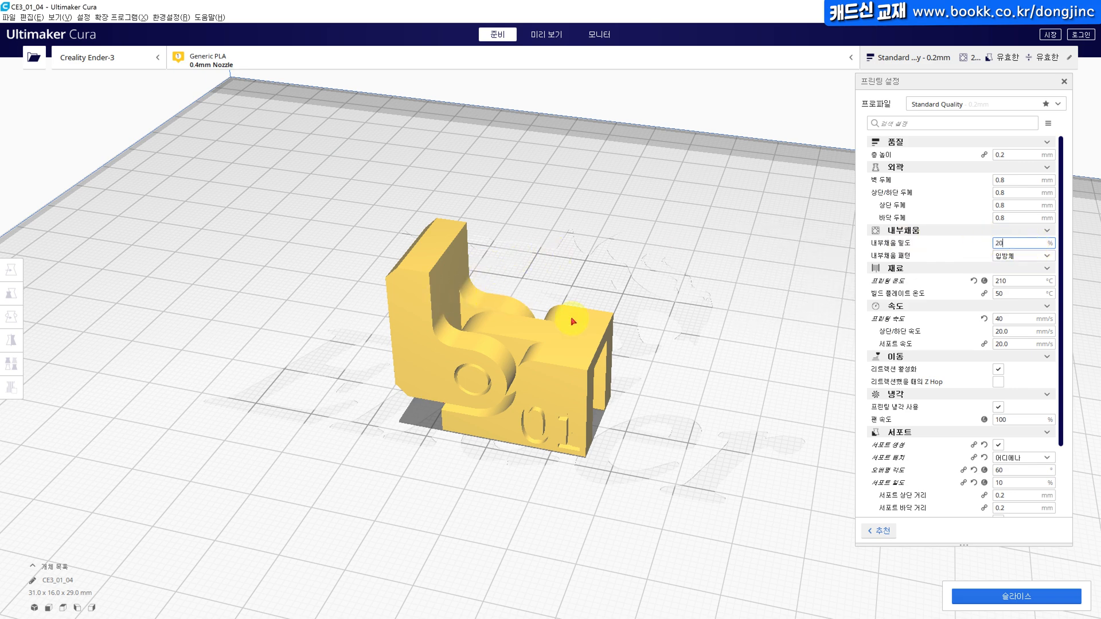
click(1017, 598)
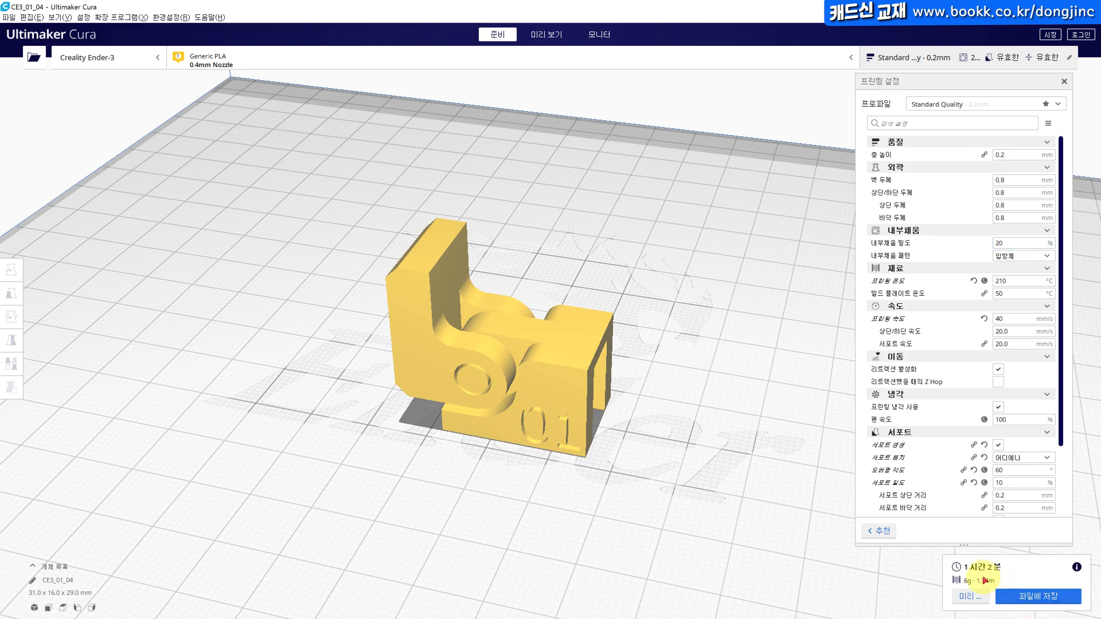
Preview the sliced model in the layer view and examine its layers, support and raft
click(558, 33)
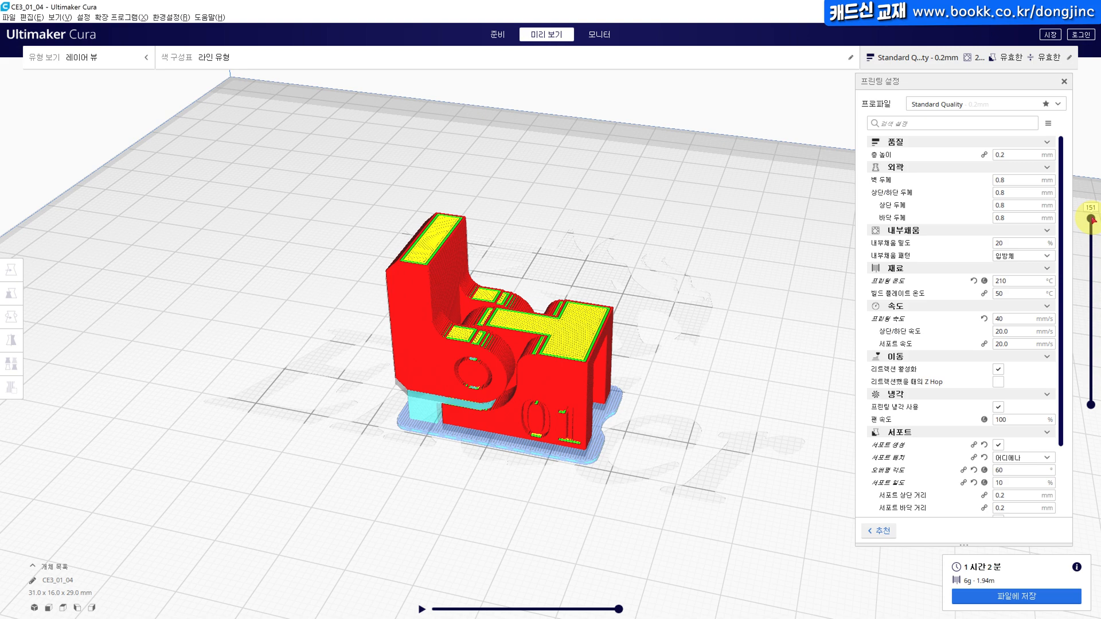
mouse_move(1090, 218)
mouse_down()
mouse_move(1076, 399)
mouse_move(1090, 225)
mouse_up()
right_drag(751, 344, 636, 402)
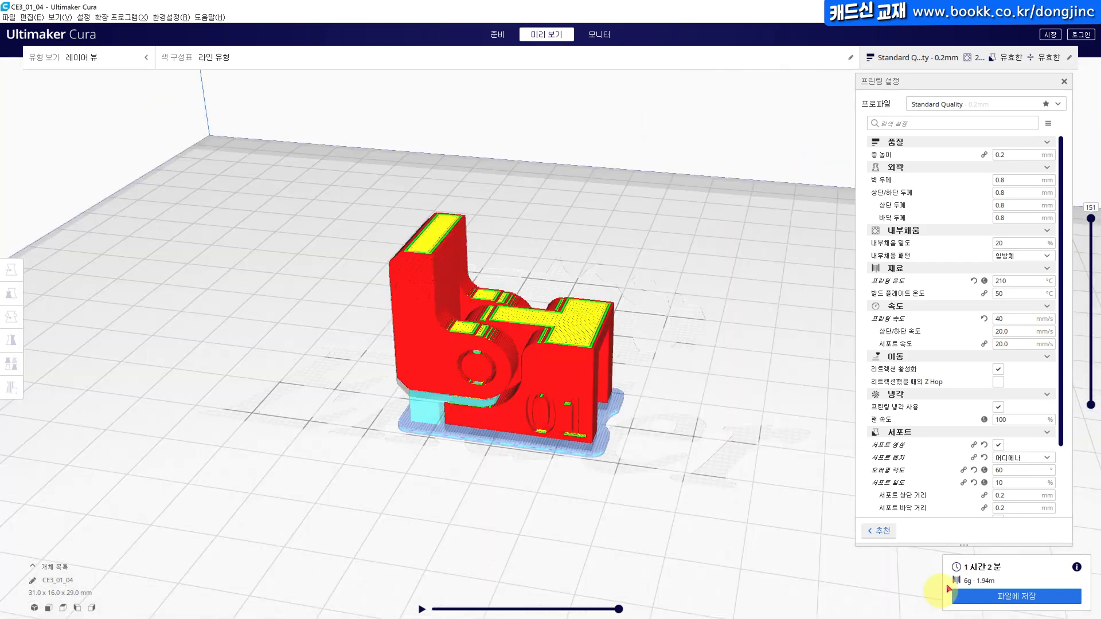
Save the sliced model as a G-code file named 01_04 in the 공개도면08 folder
click(989, 596)
text(0)
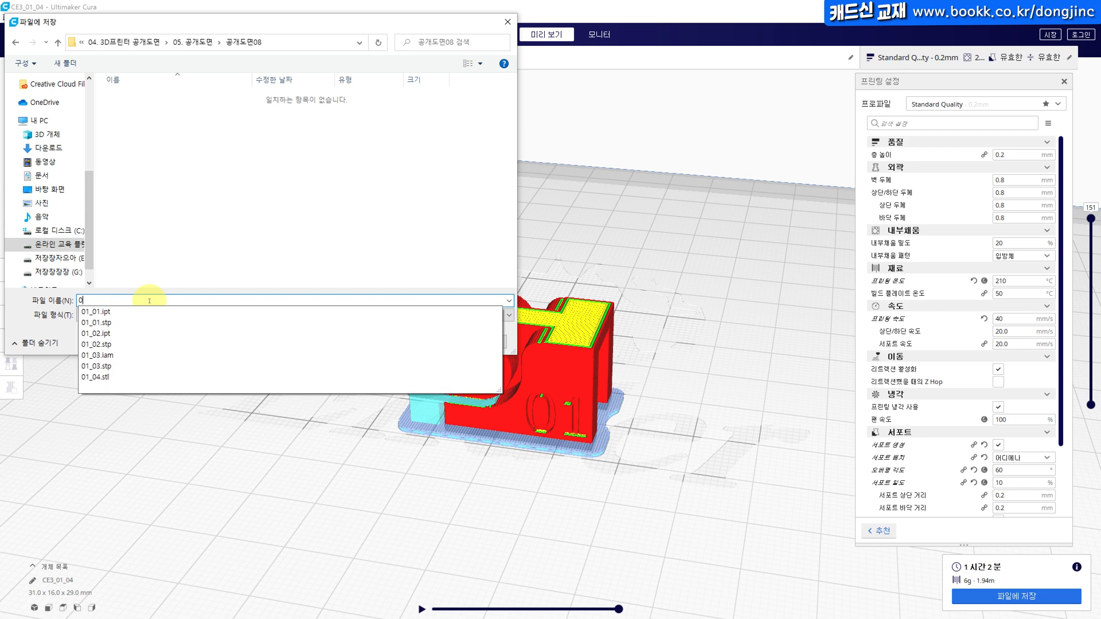
text(1_04)
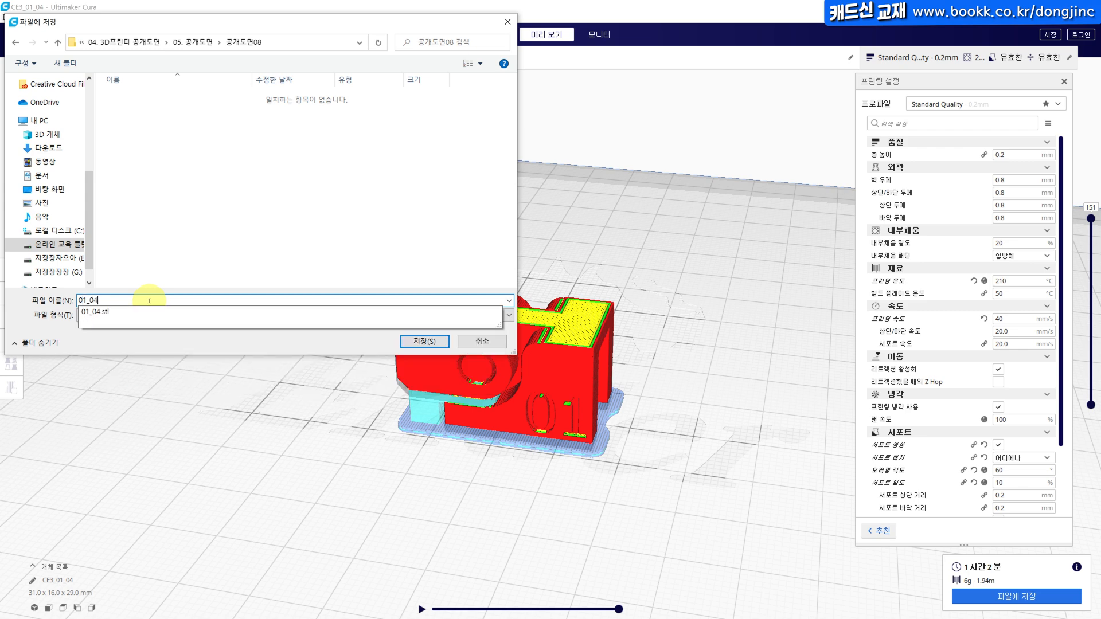
click(225, 263)
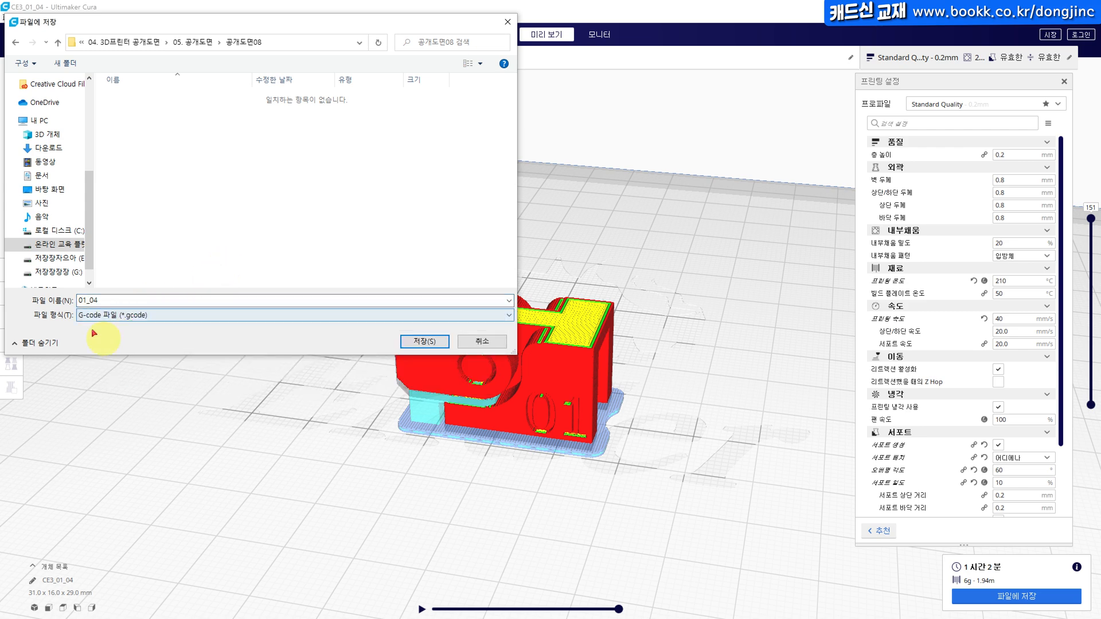
click(433, 345)
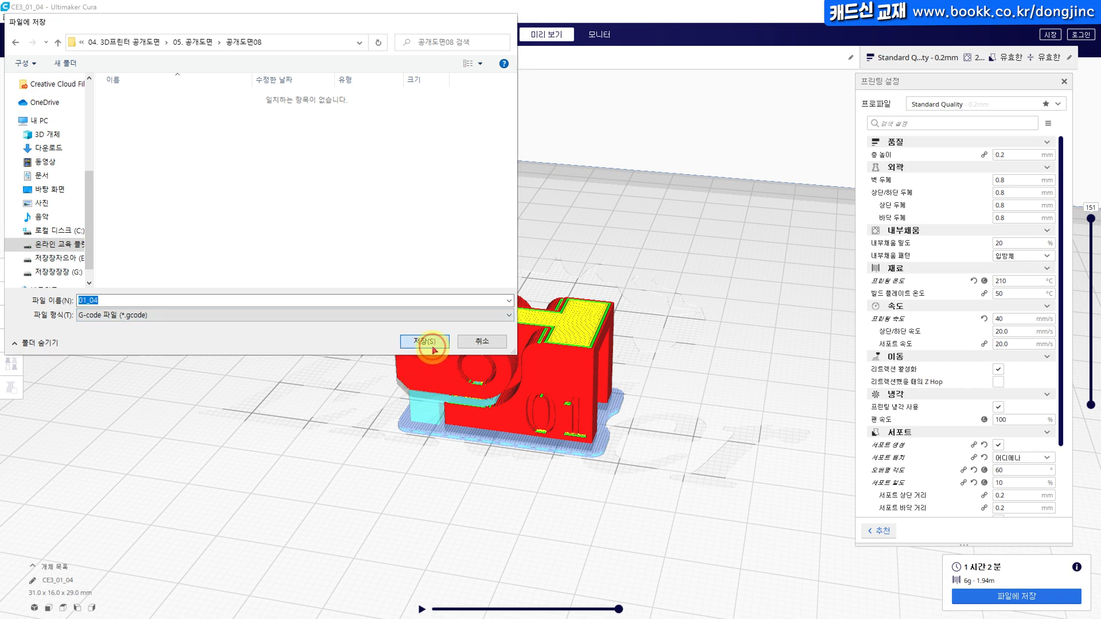
Switch to File Explorer and check the part, assembly, STP, STL and G-code files in the 공개도면08 folder
key(alt+Tab)
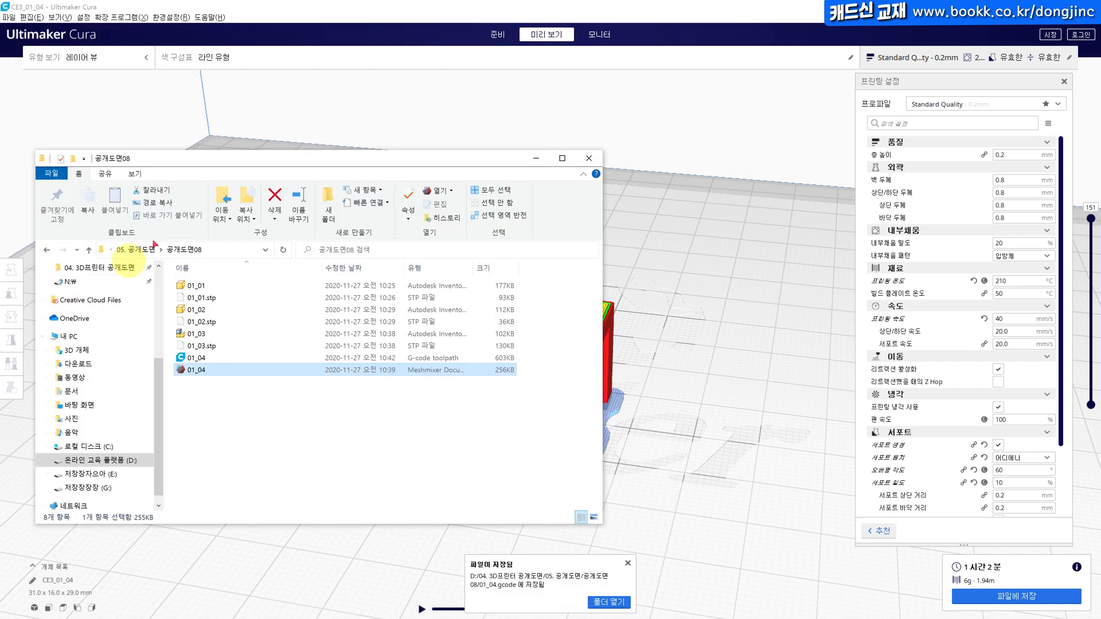
drag(220, 405, 181, 289)
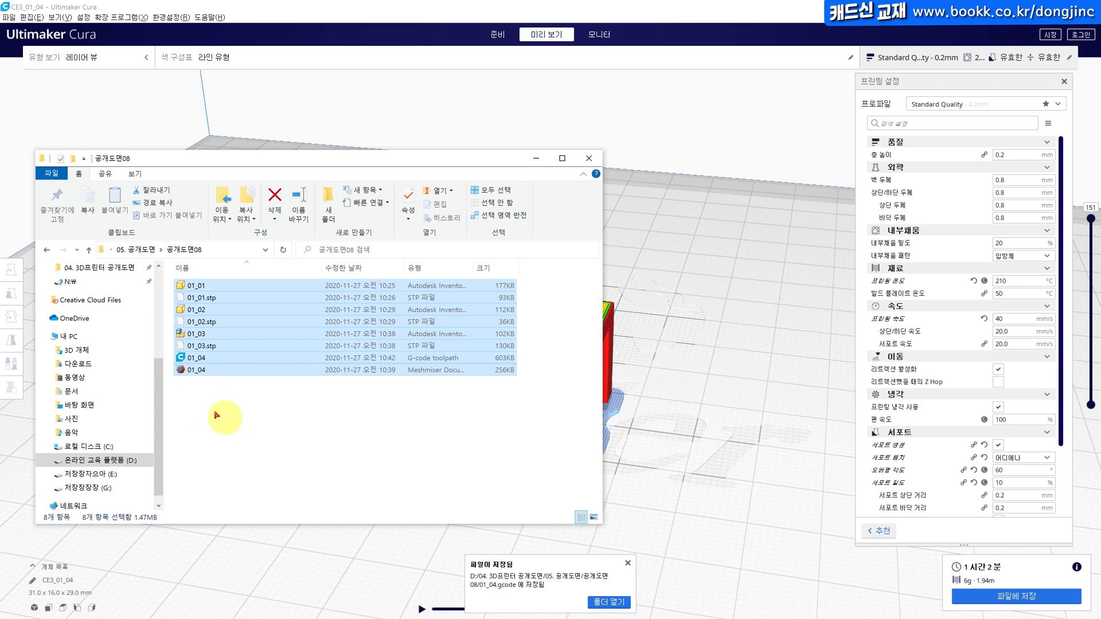
click(205, 288)
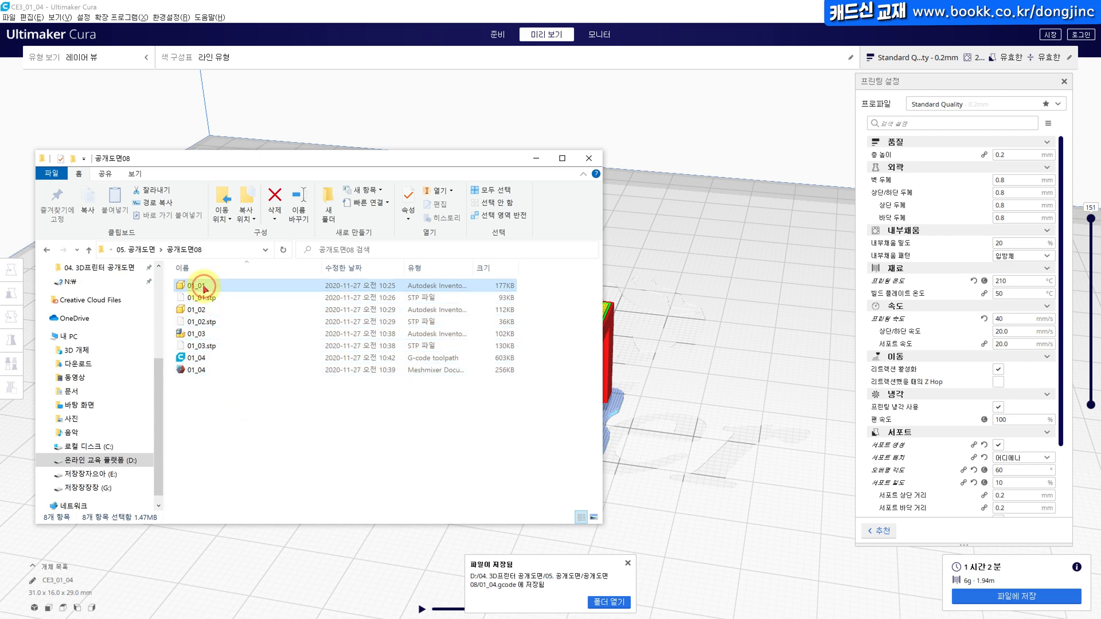
click(205, 298)
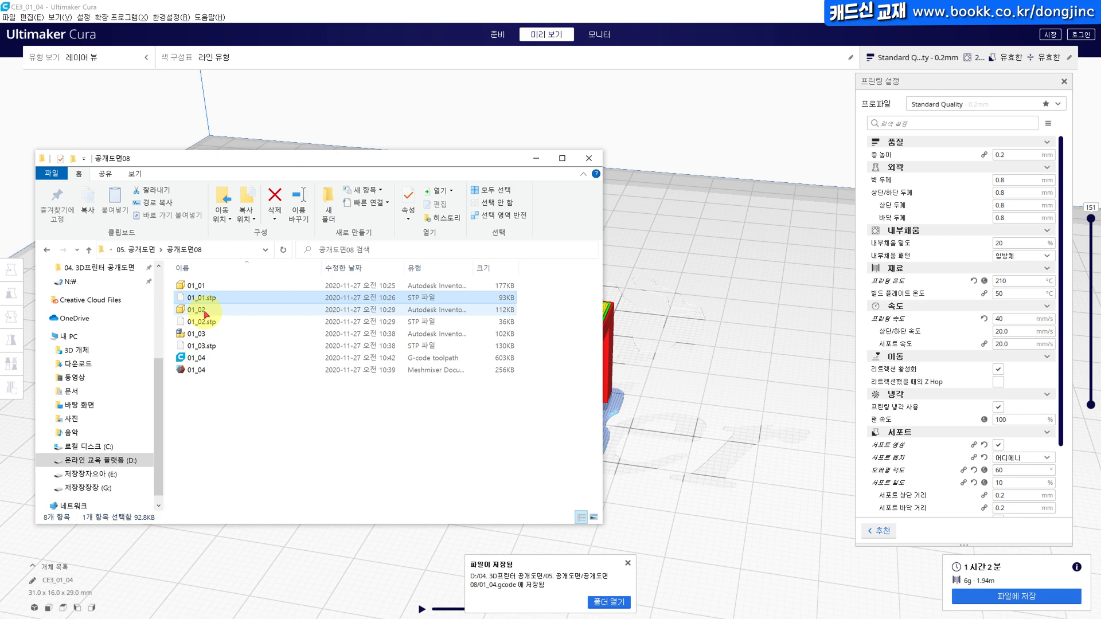
click(205, 312)
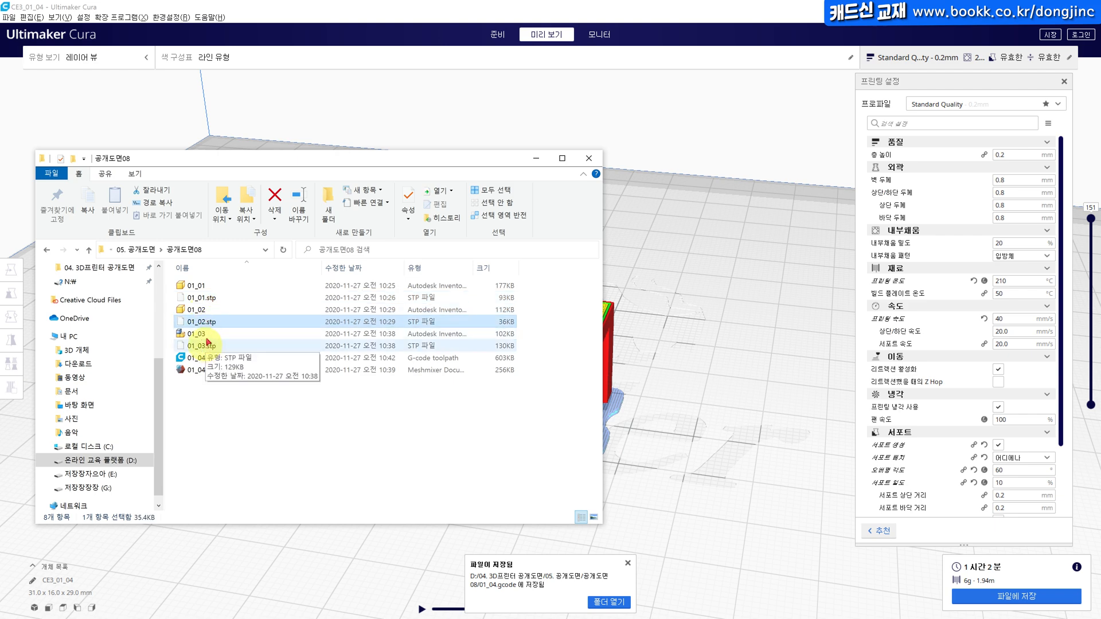
click(202, 346)
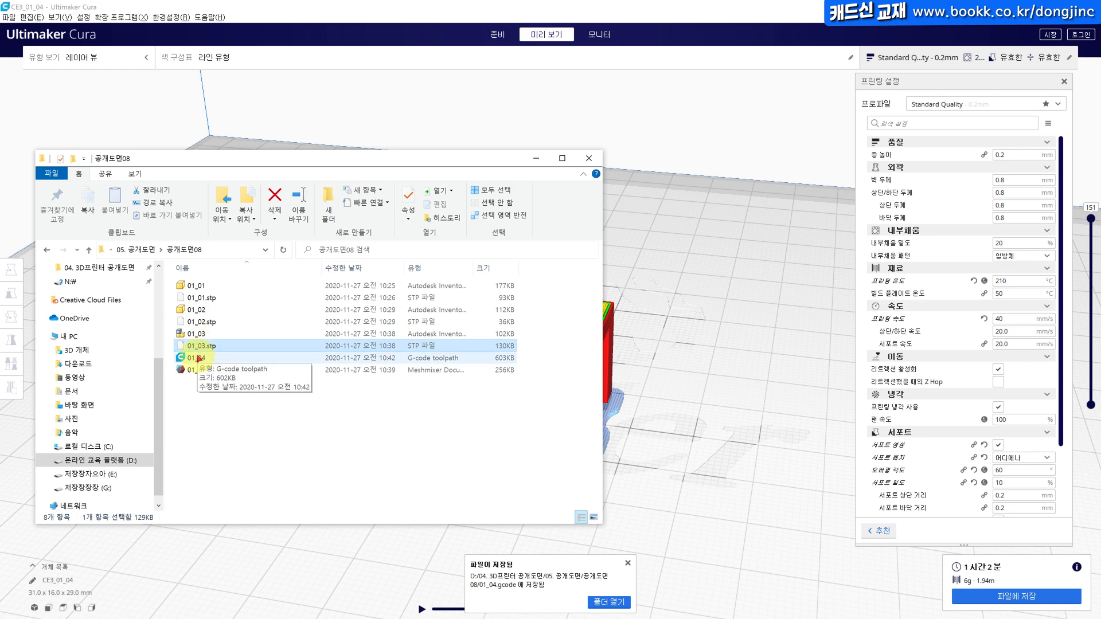
click(205, 359)
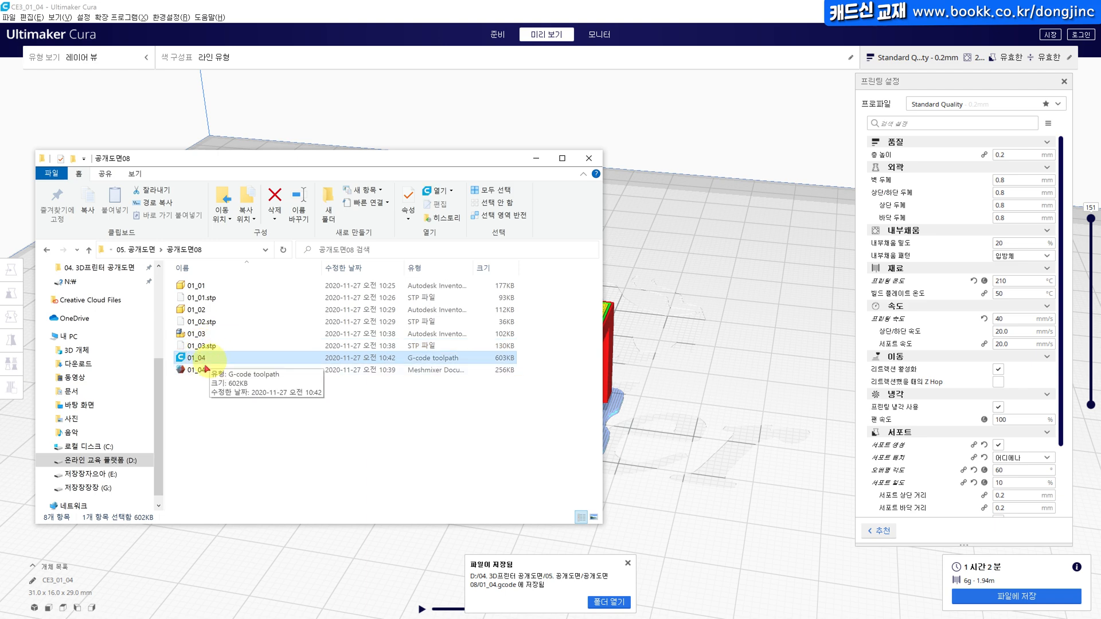
click(201, 369)
click(235, 421)
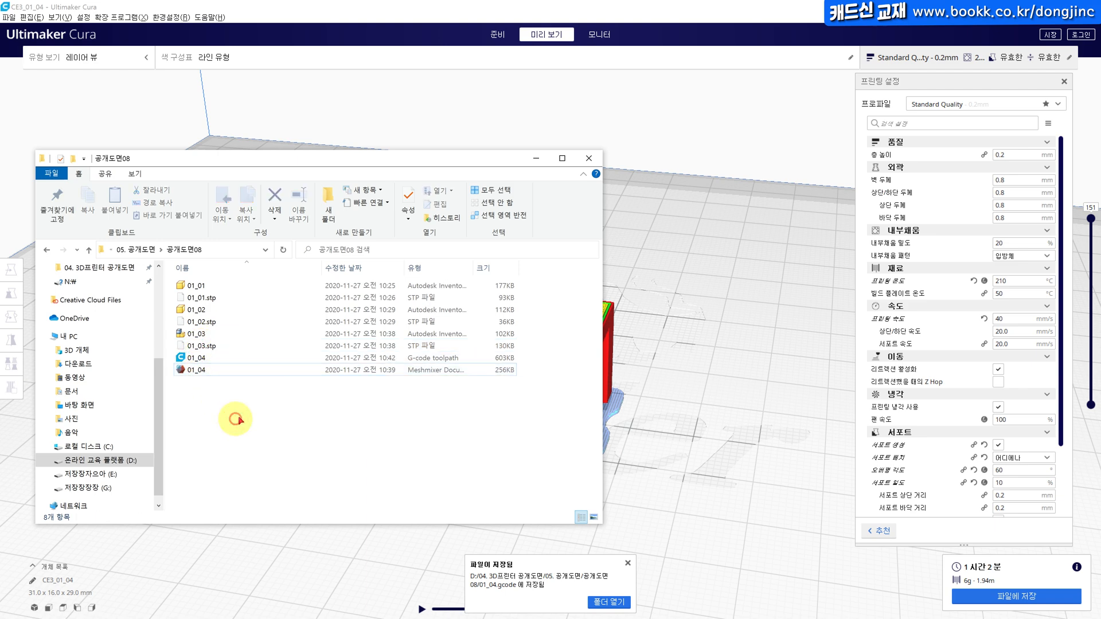
click(344, 429)
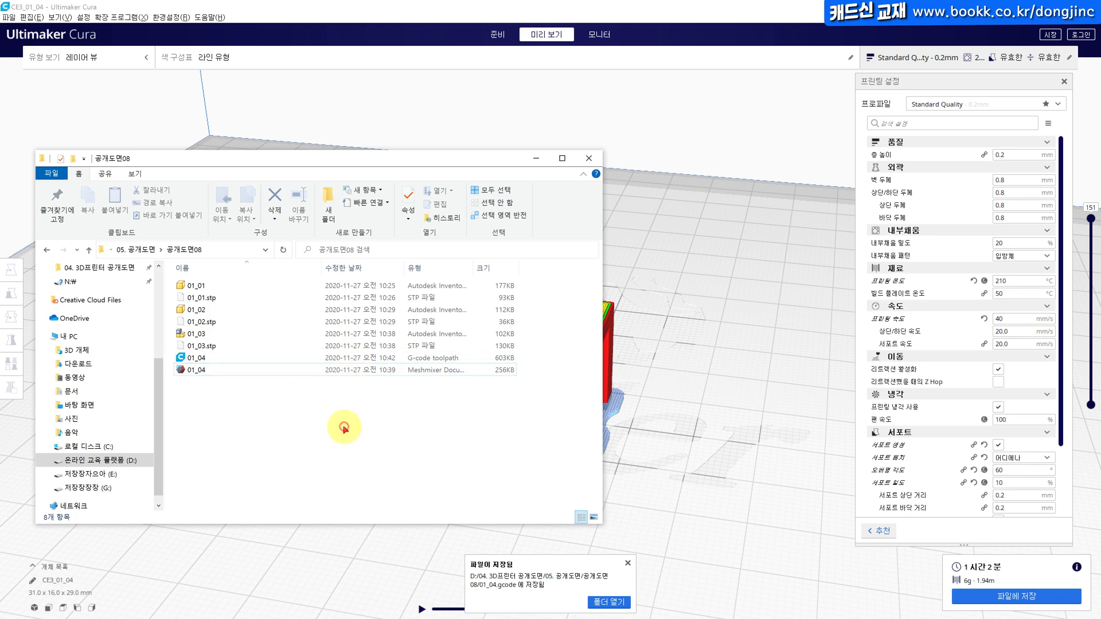